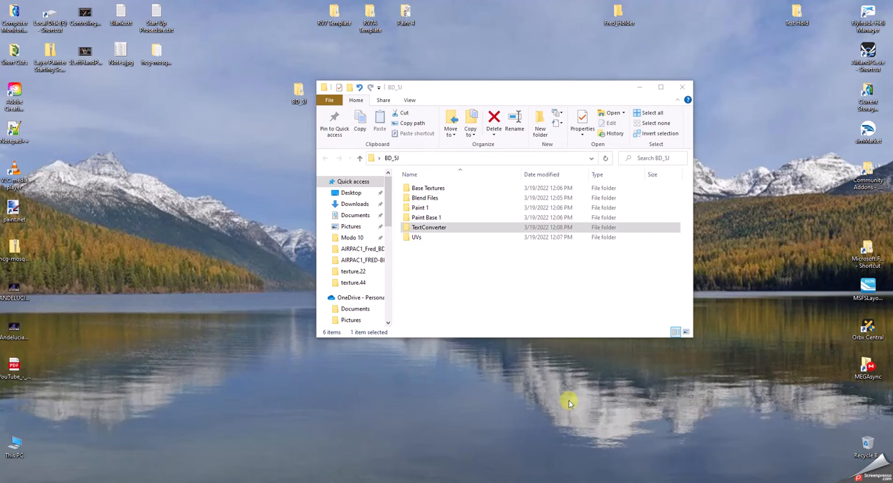
Examine the contents of the TextConverter folder inside BD_5J and return to the parent folder.
left_click(454, 229)
left_click(302, 101)
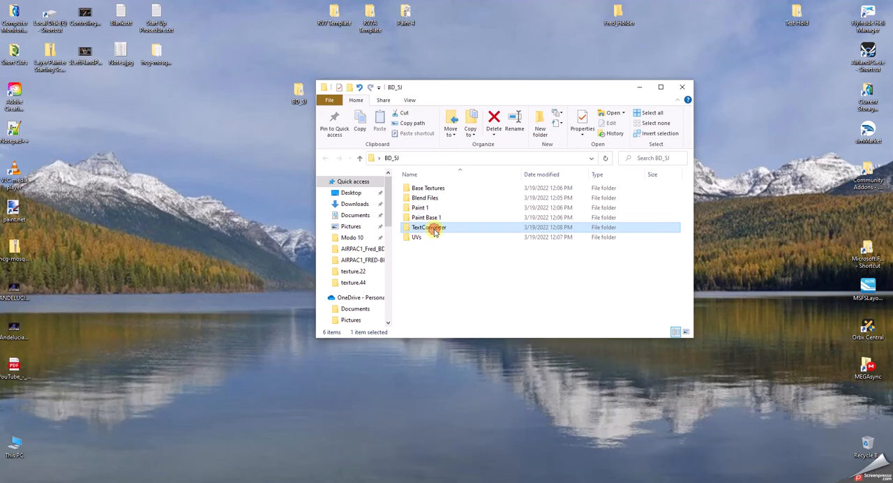
double_click(434, 230)
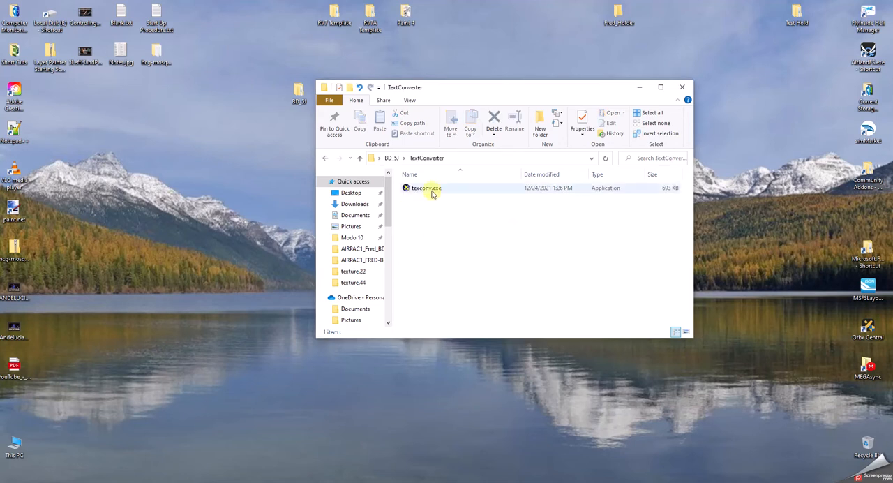
left_click(360, 159)
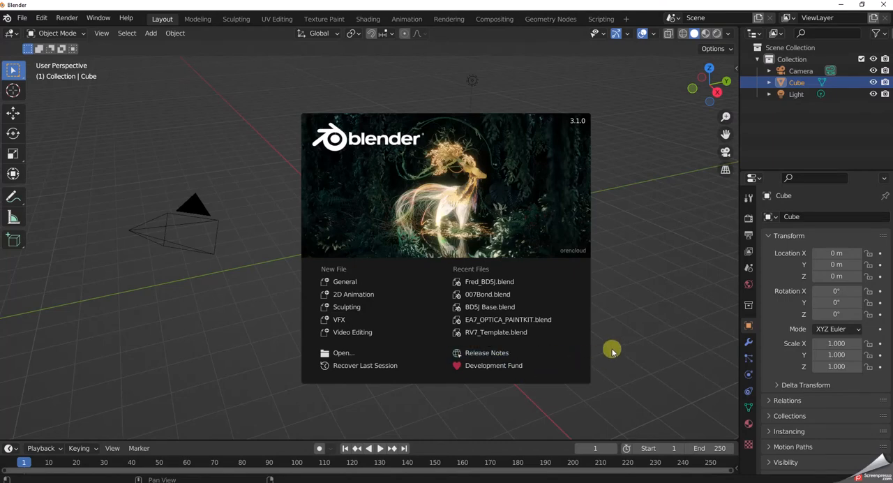
Dismiss Blender's splash screen and delete the default camera, cube and light from the scene.
left_click(289, 117)
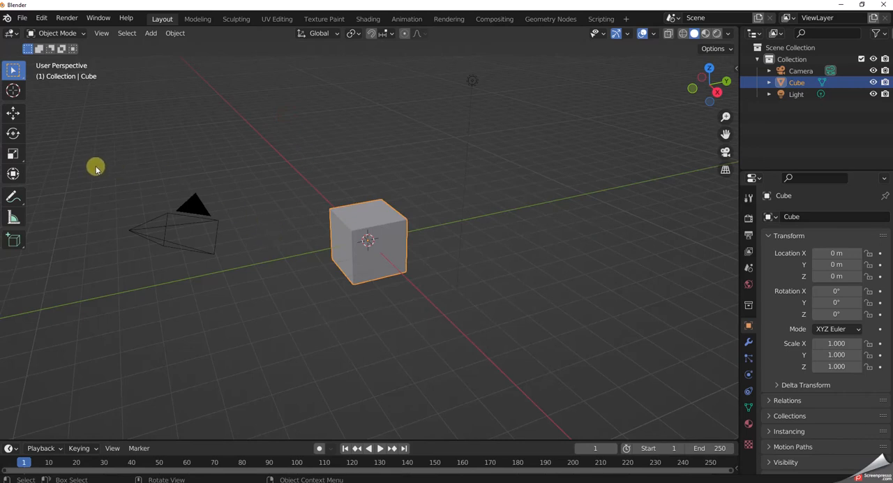
left_click_drag(103, 166, 599, 347)
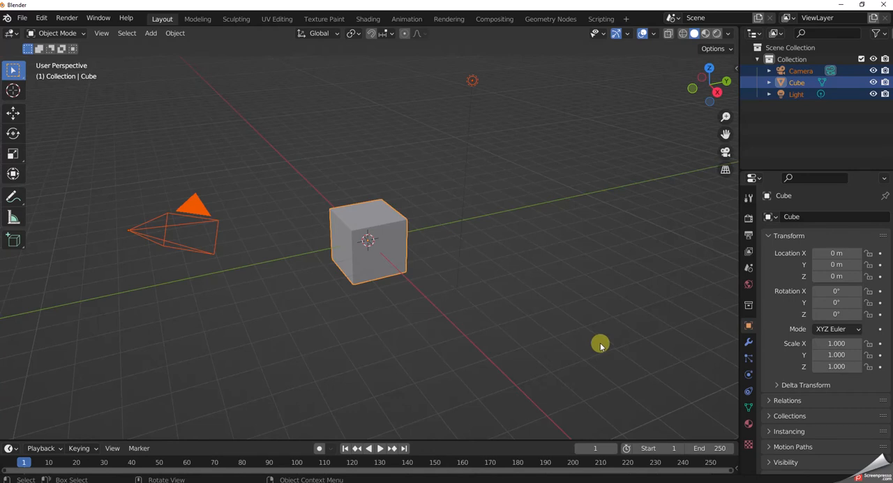
key("Delete")
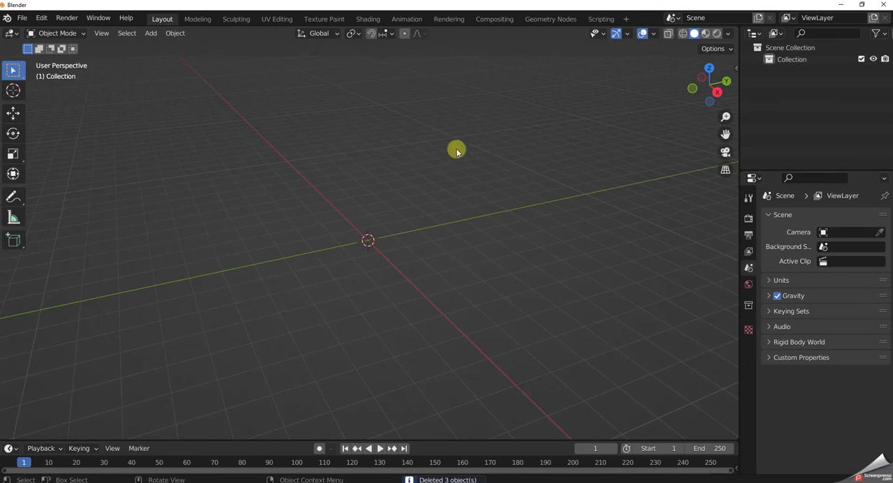
Switch the "glTF 2.0 format for MSFS" import-export add-on off and on again in the preferences, and expand its details.
left_click(41, 20)
left_click(67, 185)
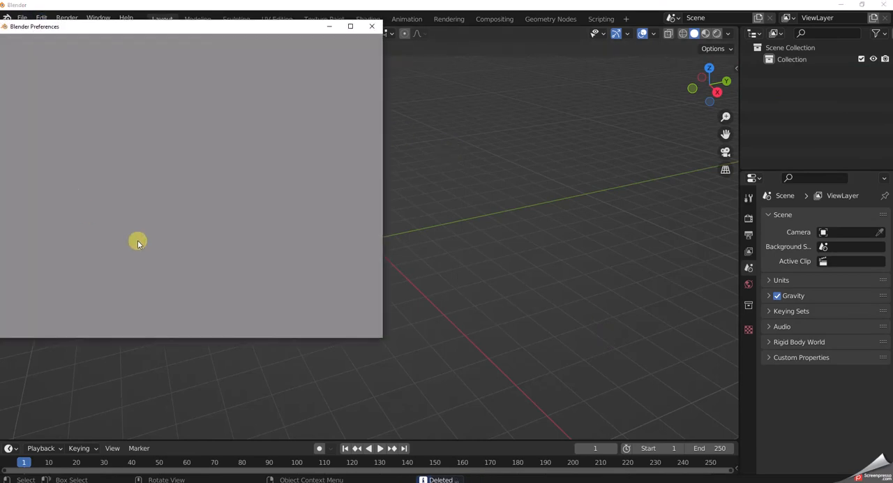
scroll(165, 250, "down", 10)
scroll(165, 250, "down", 10)
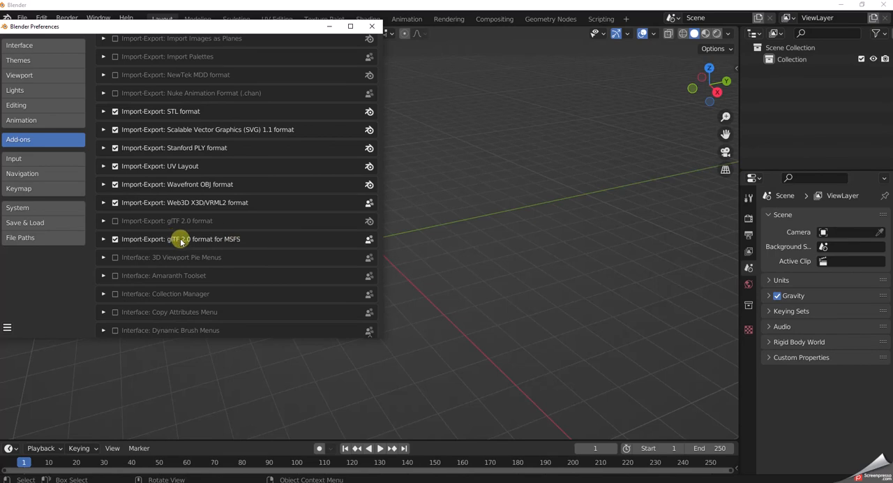
left_click(115, 239)
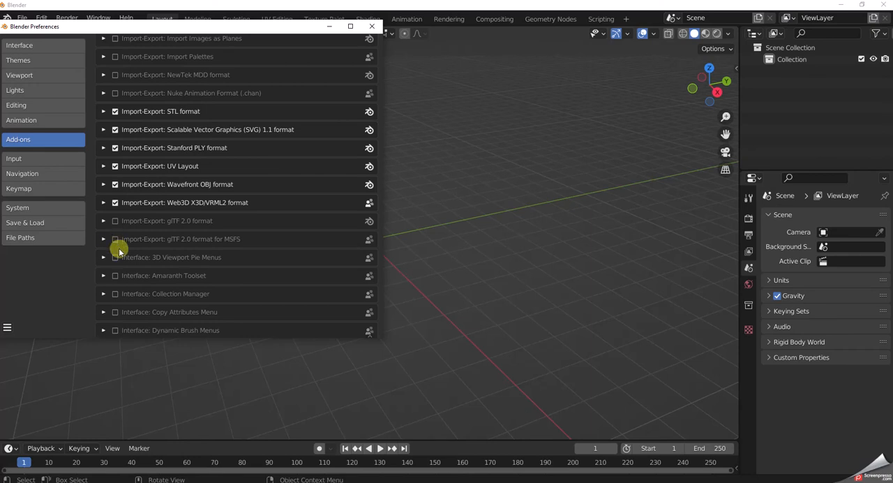
left_click(115, 240)
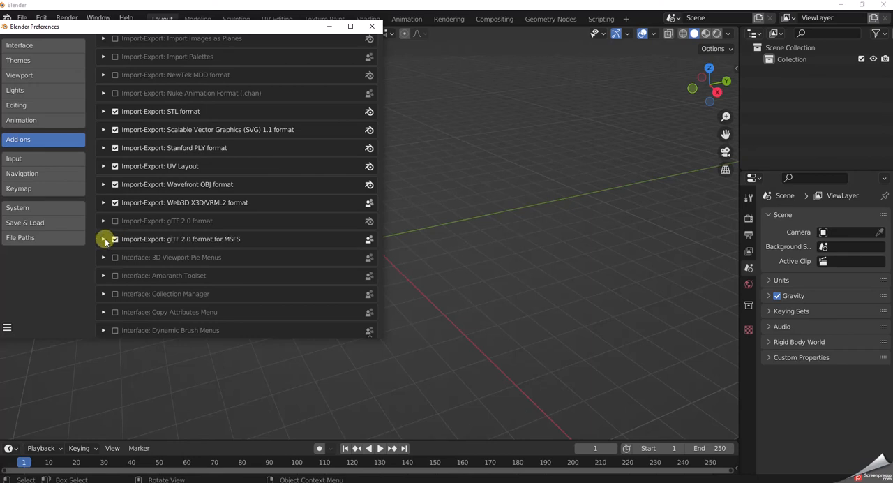
left_click(103, 239)
Set the add-on's texconv.exe path to the texconv.exe file in the desktop folder BD_5J\TextConverter.
scroll(197, 305, "down", 5)
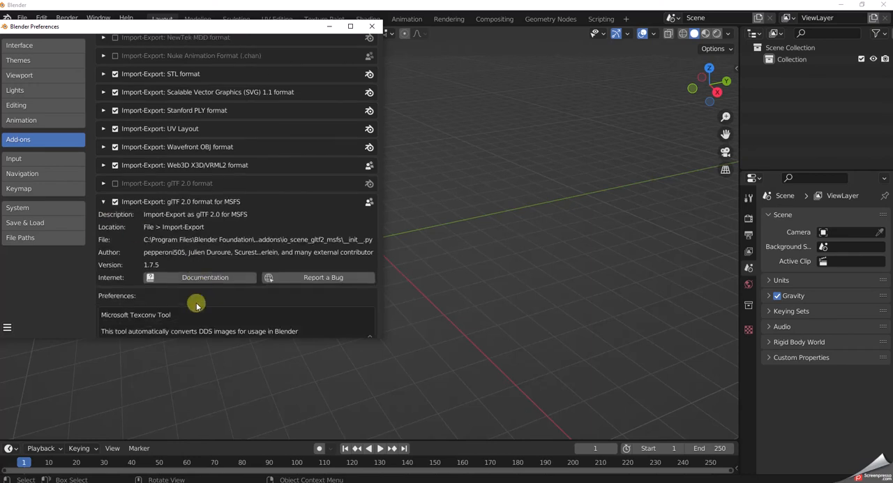
scroll(197, 305, "down", 1)
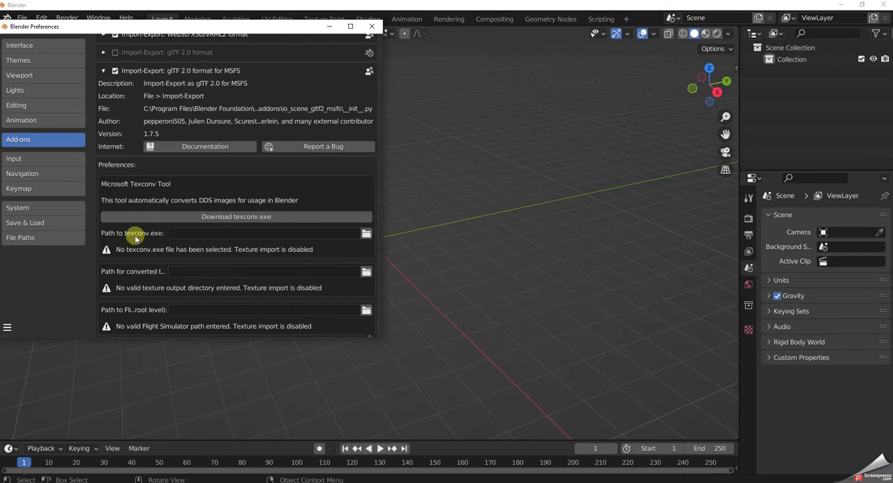
left_click(366, 233)
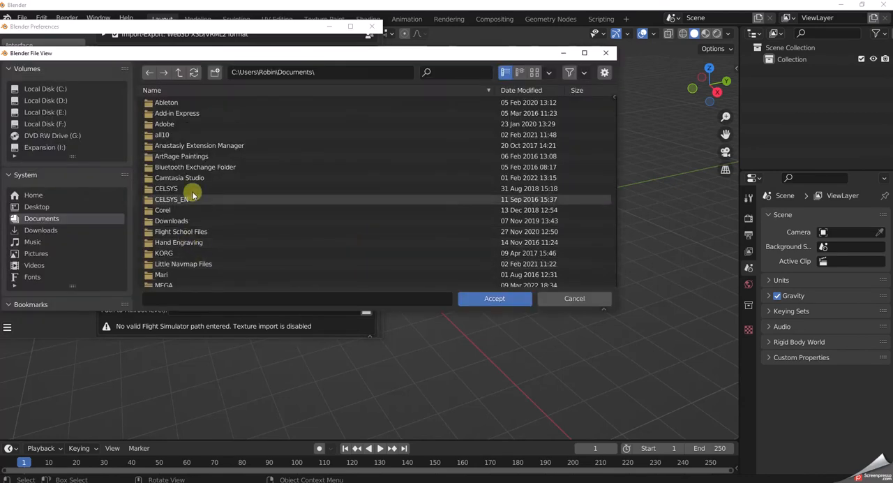
left_click(36, 207)
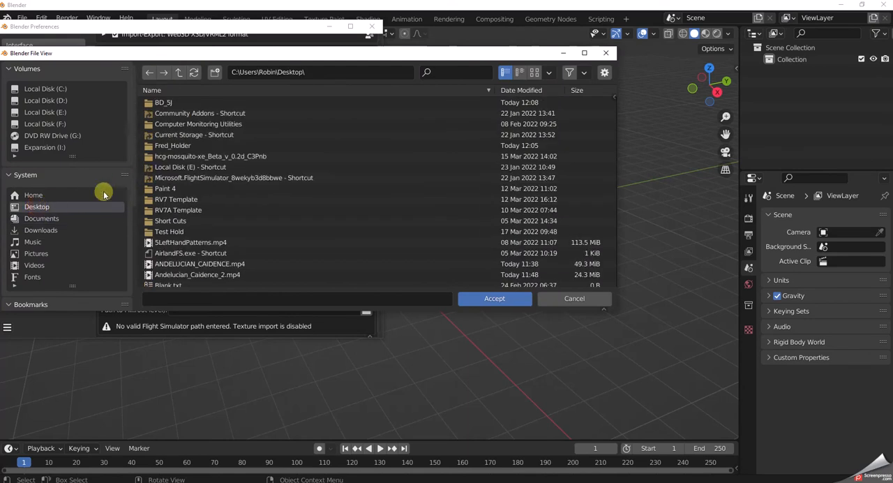
double_click(163, 104)
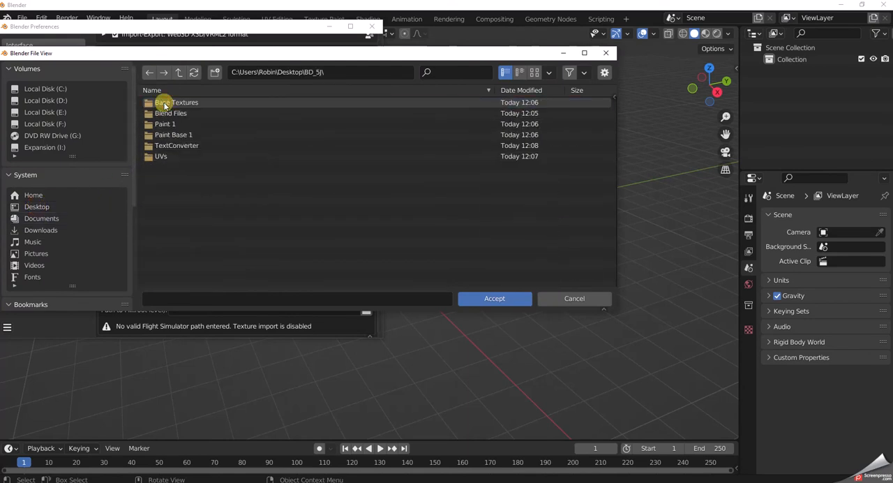
double_click(170, 145)
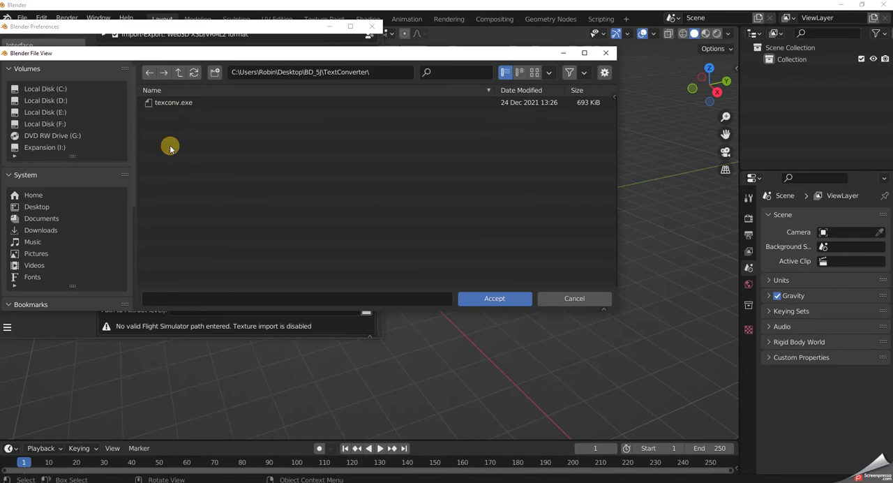
left_click(171, 102)
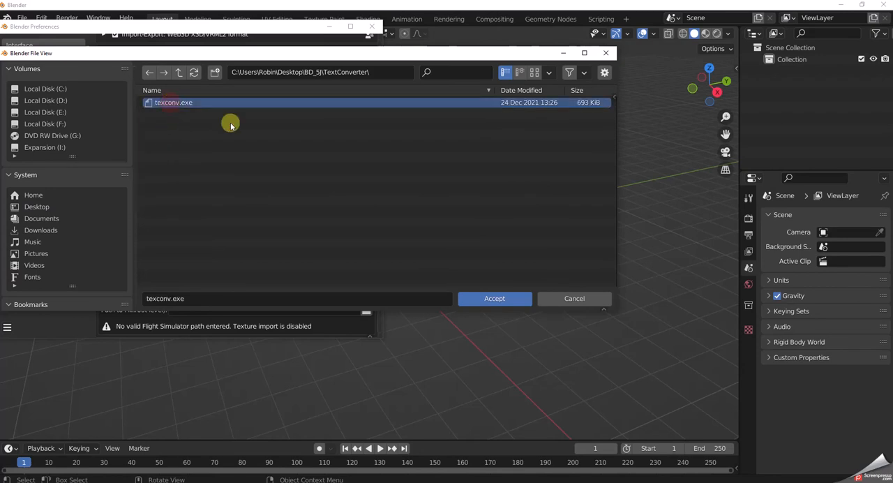
left_click(495, 299)
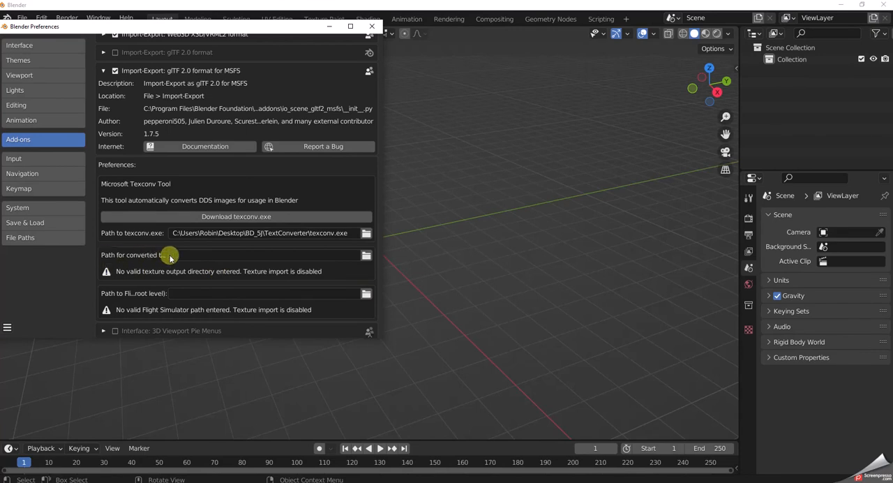
Set the add-on's path for converted textures to the desktop folder BD_5J\Base Textures.
left_click(367, 256)
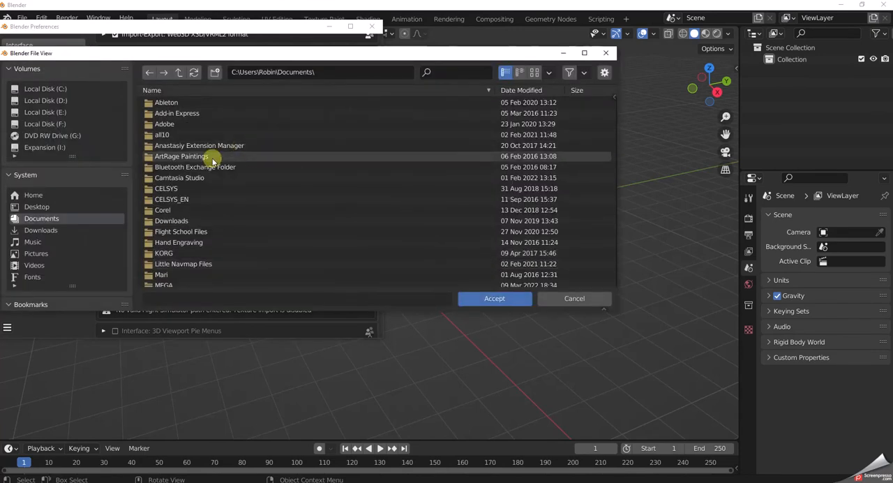
left_click(39, 206)
double_click(165, 102)
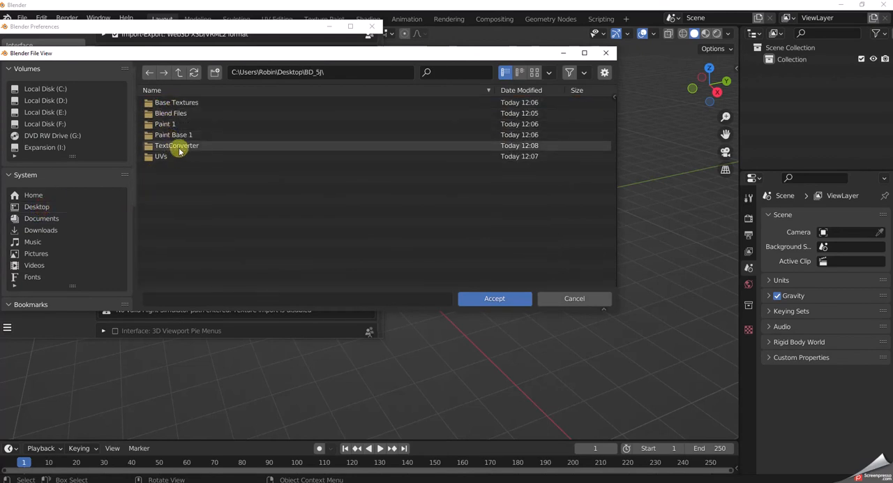
double_click(185, 105)
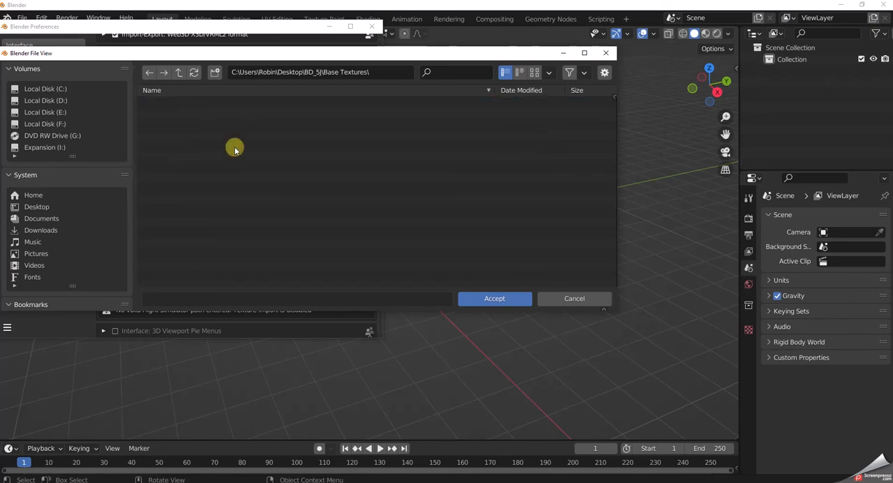
left_click(500, 299)
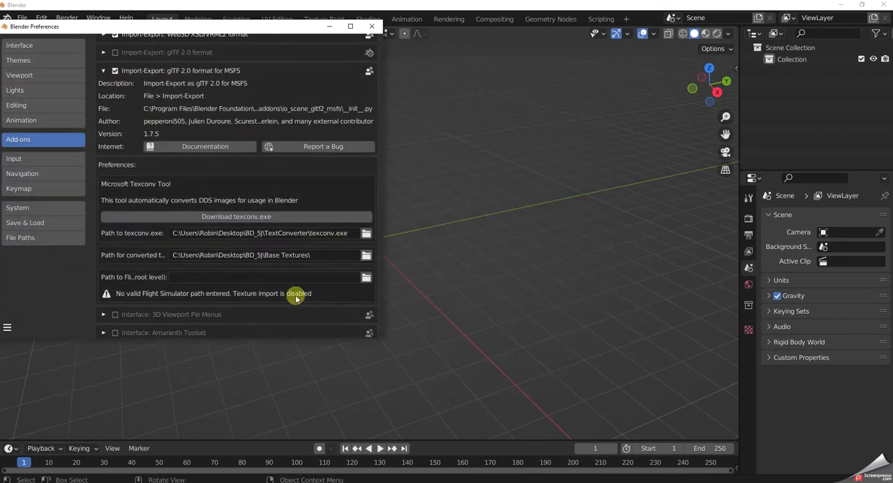
Set the add-on's Flight Simulator path to D:\Community Addons\Aircraft\aircraft-fred-bd5j-v282\SimObjects\Airplanes and close the preferences.
left_click(365, 279)
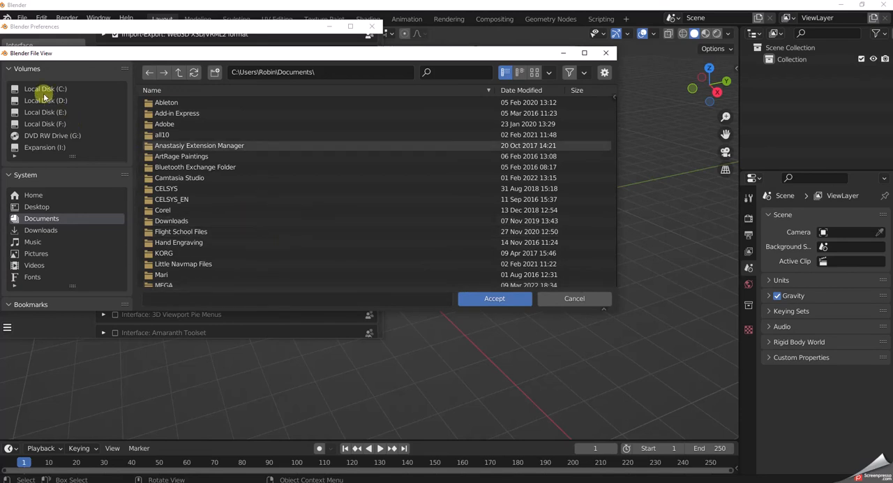
left_click(46, 101)
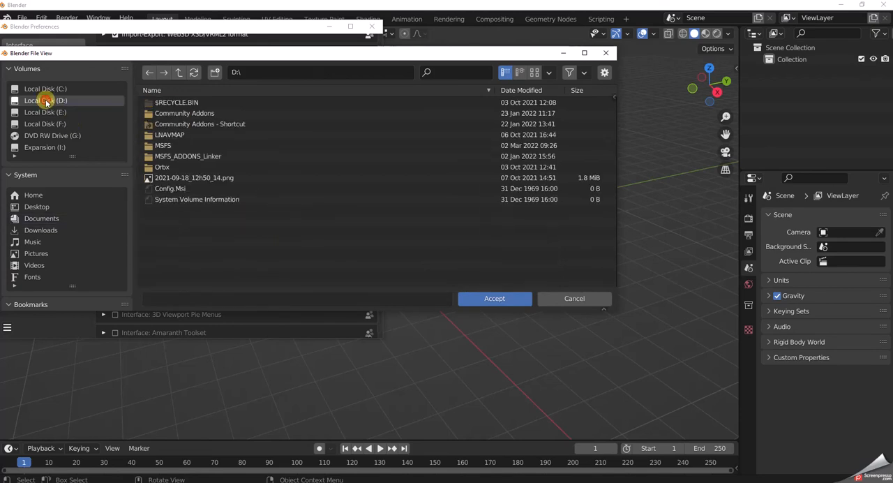
double_click(187, 113)
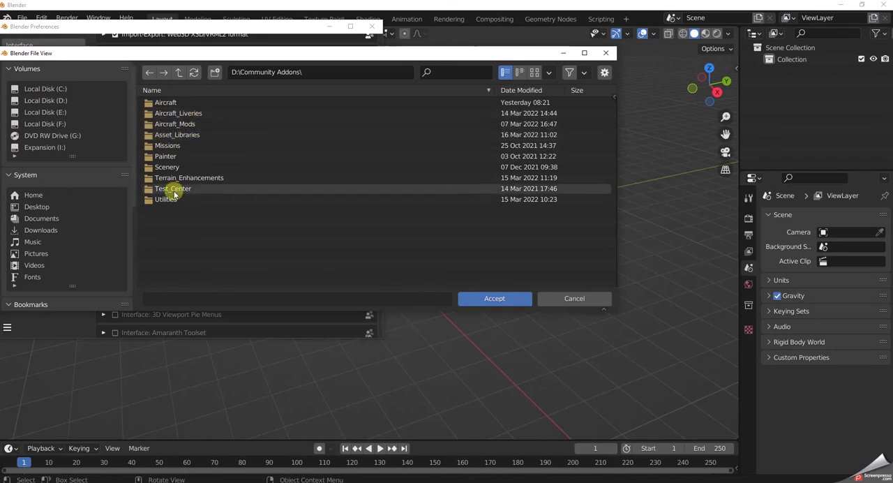
double_click(165, 104)
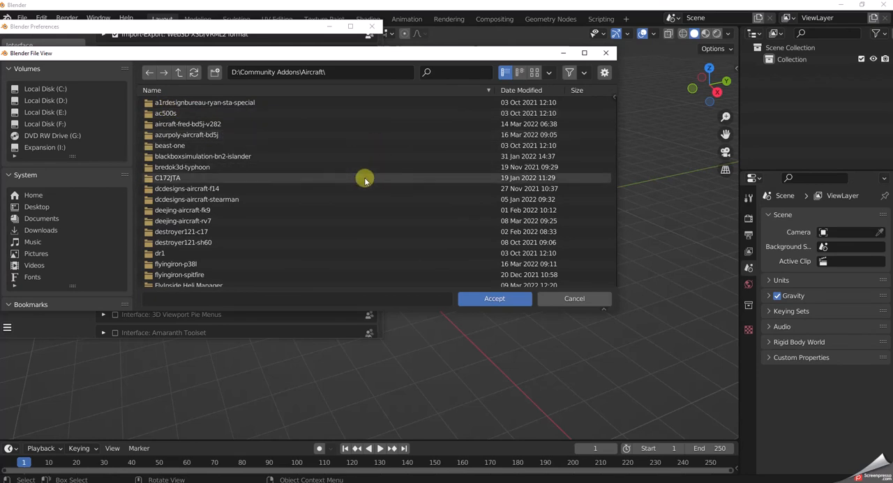
double_click(185, 125)
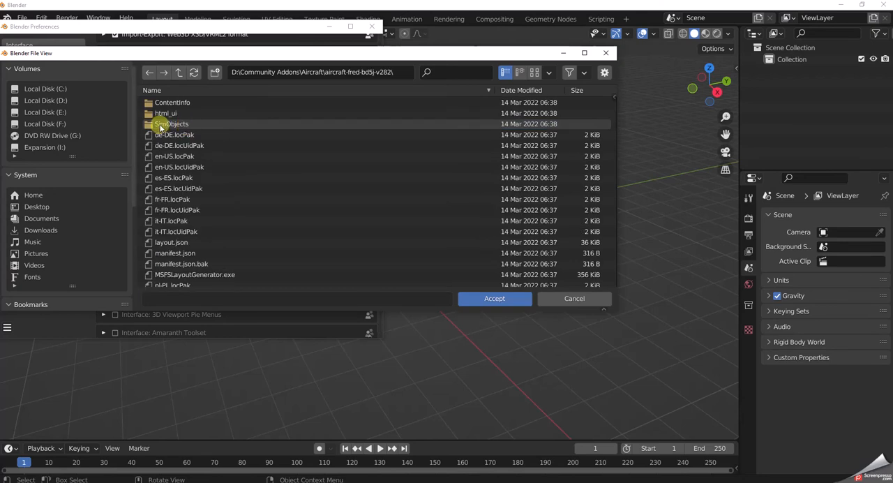
double_click(160, 125)
double_click(168, 102)
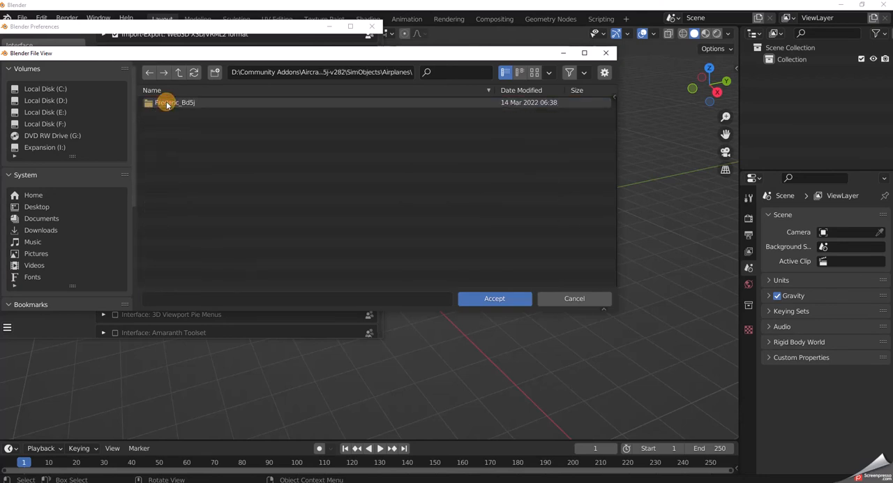
left_click(498, 299)
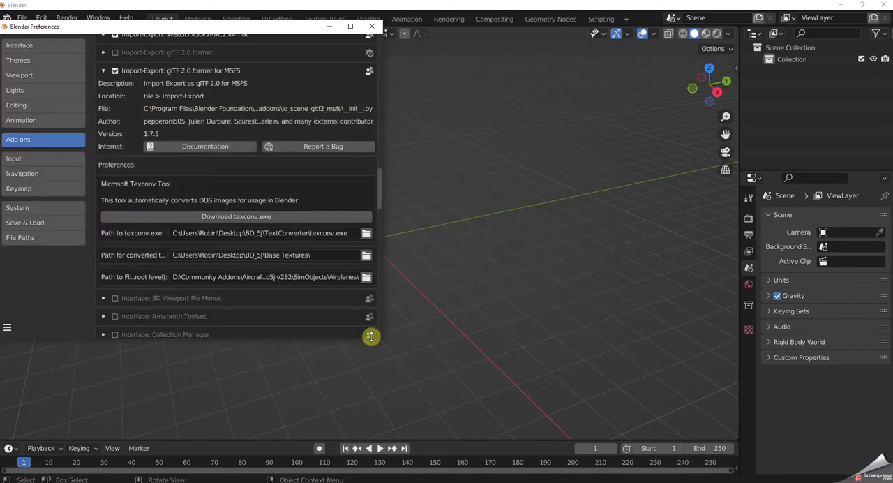
left_click(371, 27)
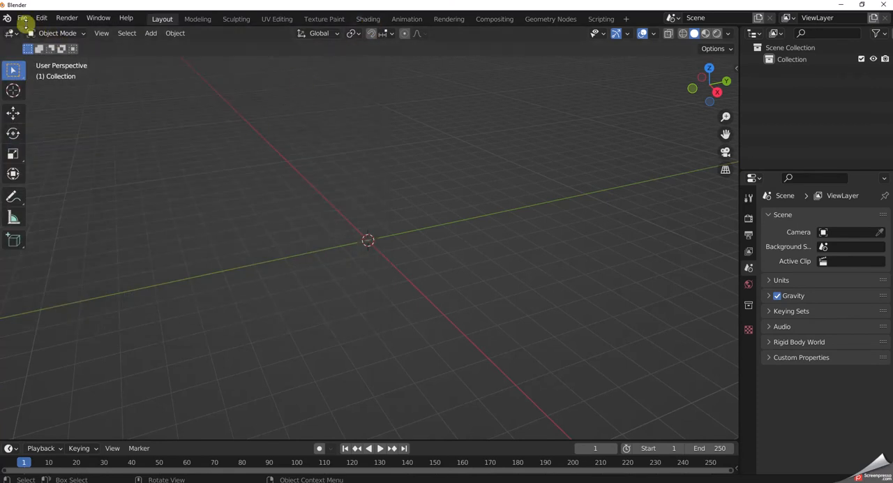
Start a glTF 2.0 for MSFS import and browse to D:\Community Addons\Aircraft\aircraft-fred-bd5j-v282\SimObjects\Airplanes\Frederic_Bd5j\model.
left_click(22, 17)
left_click(22, 18)
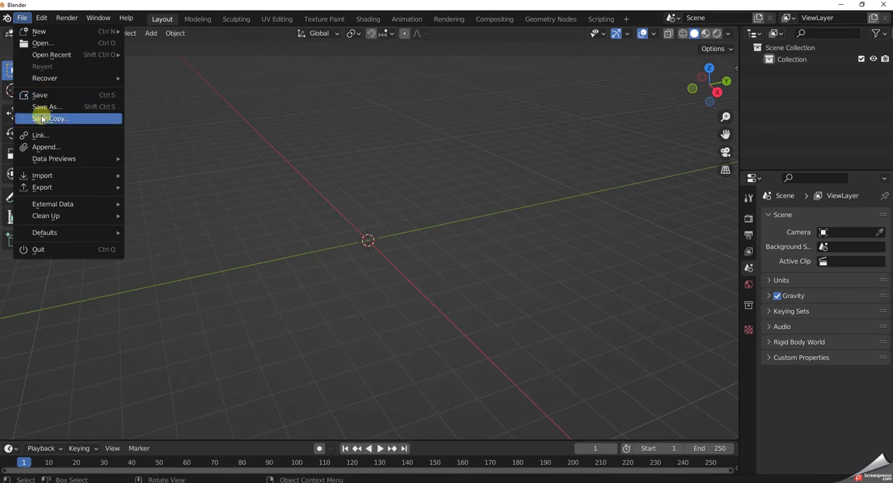
mouse_move(40, 178)
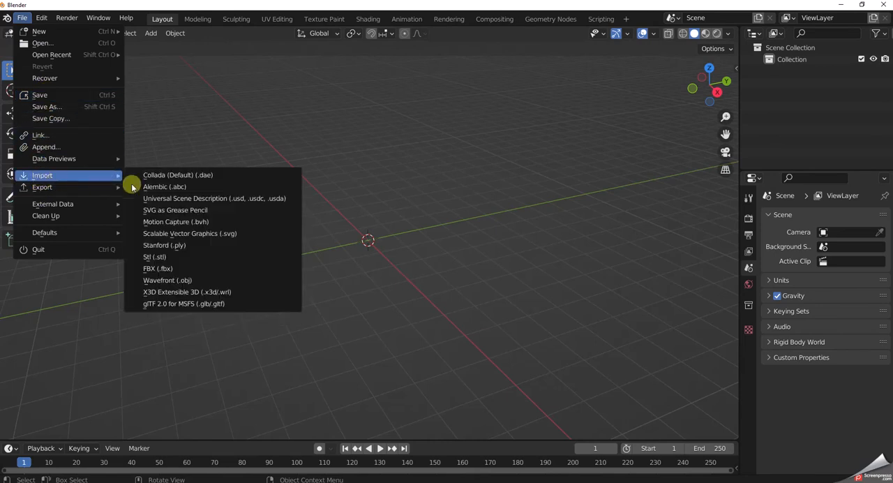
left_click(166, 305)
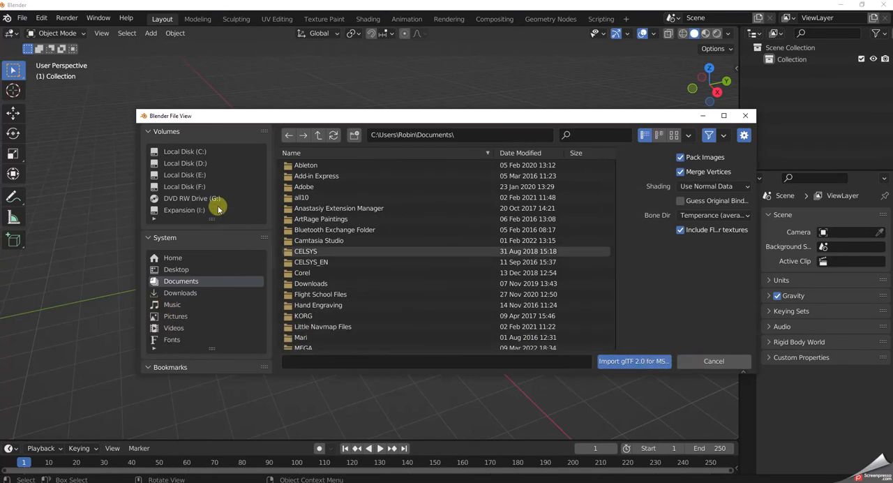
left_click(194, 164)
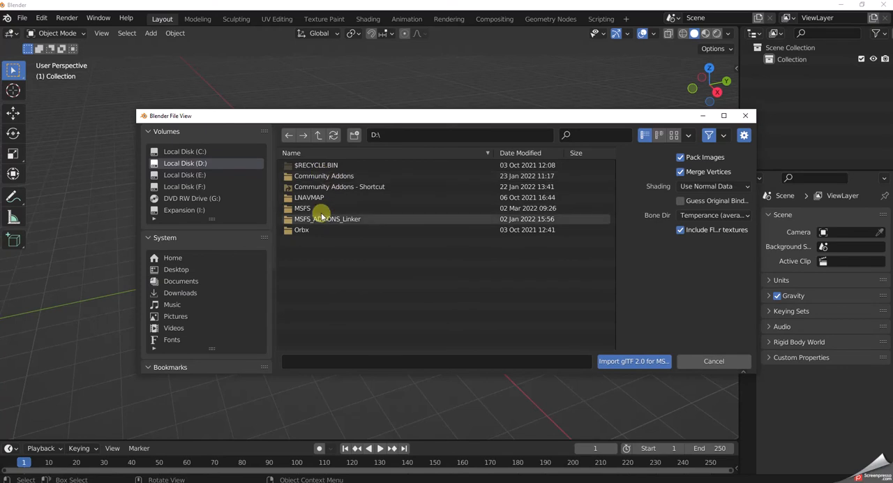
double_click(319, 175)
double_click(309, 167)
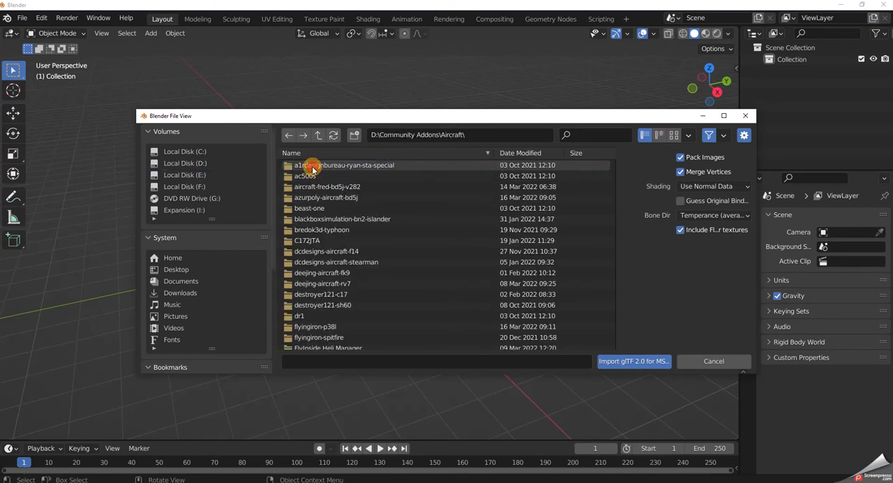
double_click(316, 195)
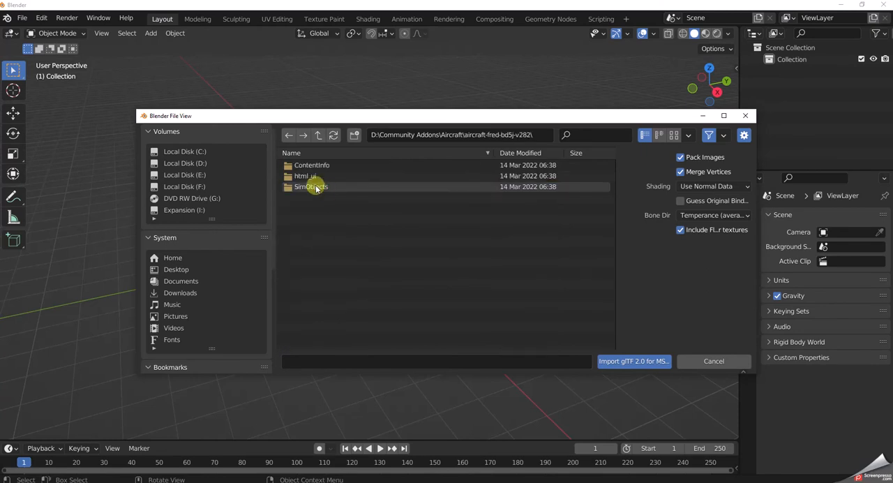
double_click(300, 186)
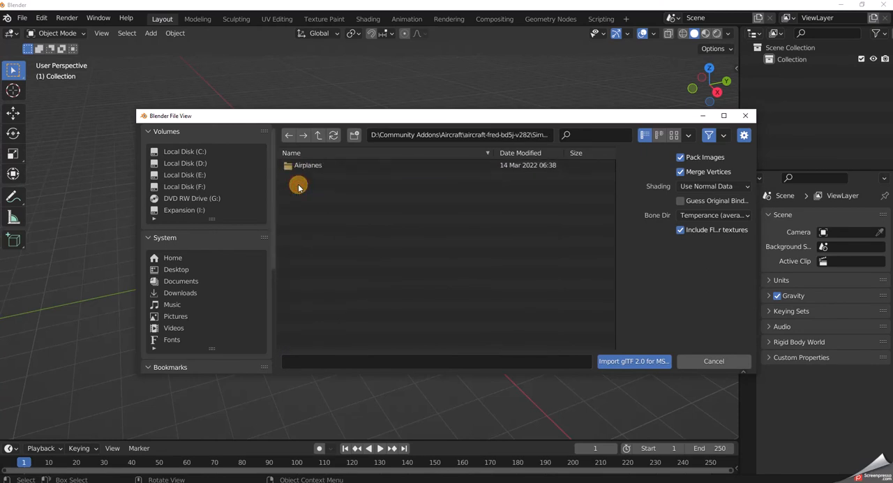
double_click(306, 168)
double_click(307, 167)
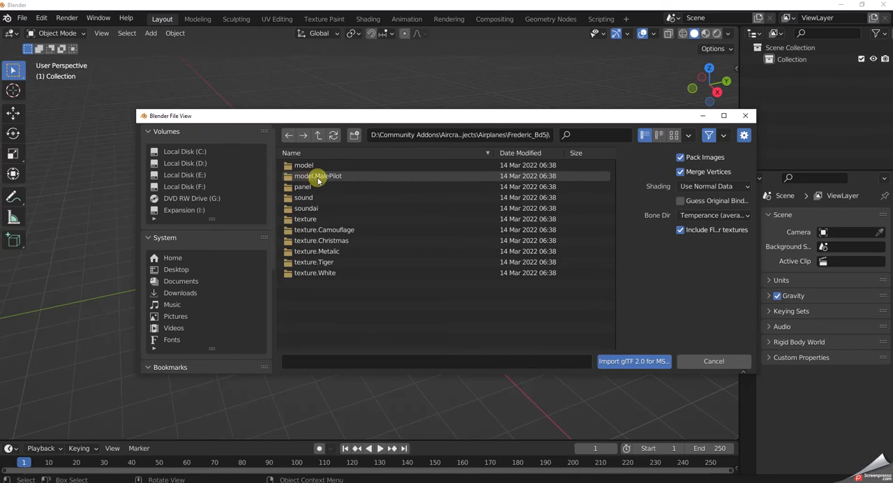
left_click(305, 168)
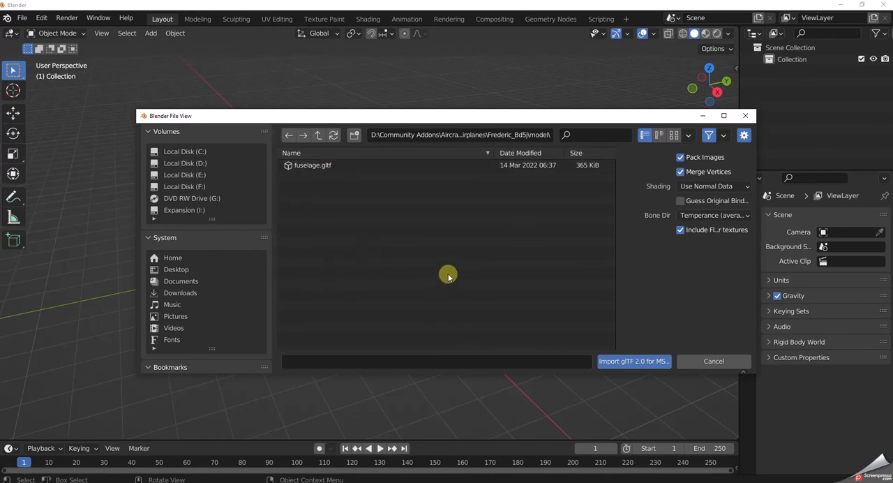
Import fuselage.gltf with the default import options and deselect all the imported objects.
left_click(320, 166)
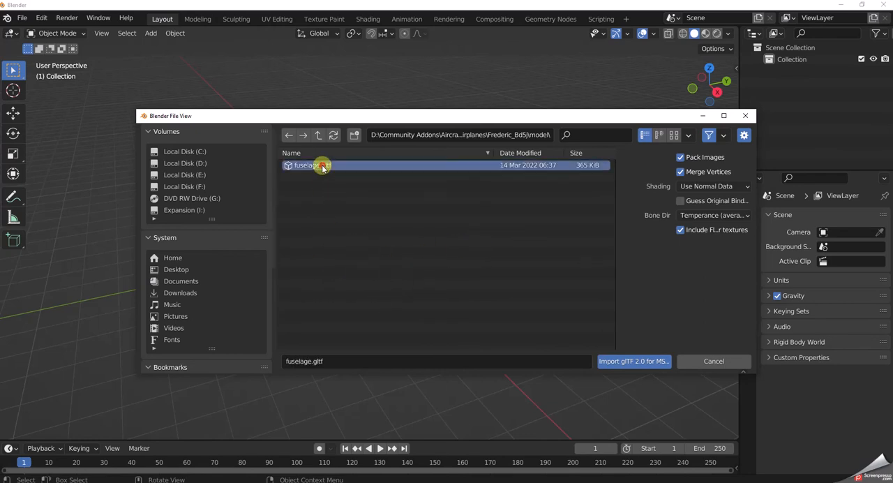
left_click(627, 362)
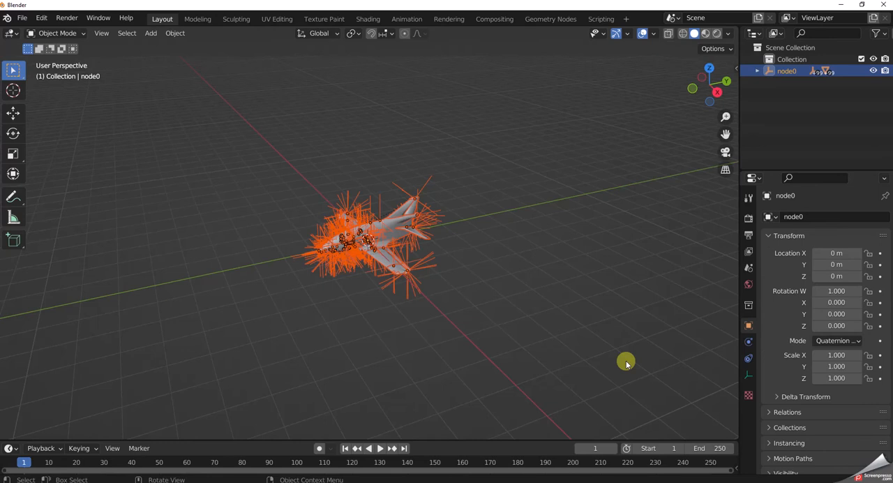
scroll(542, 359, "up", 4)
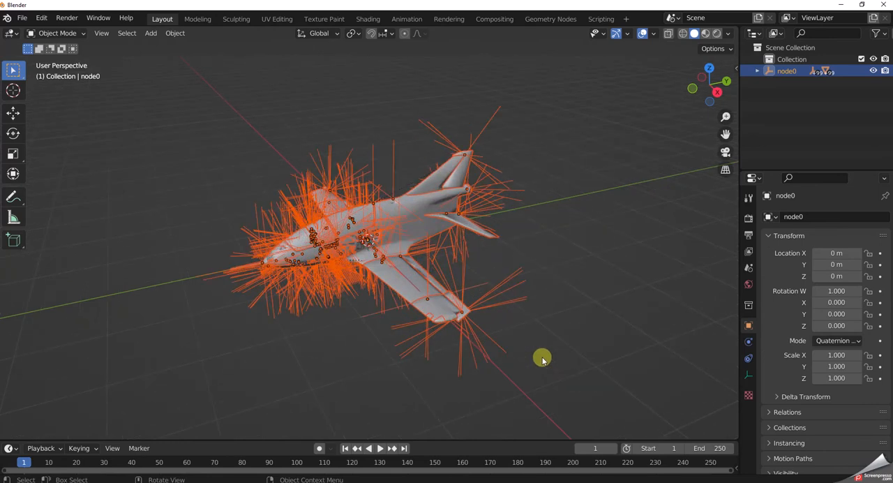
scroll(542, 359, "up", 1)
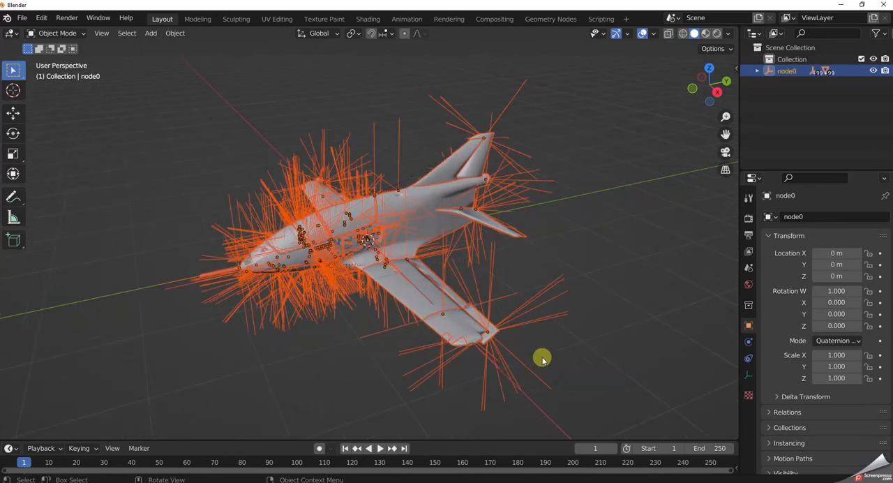
left_click(640, 286)
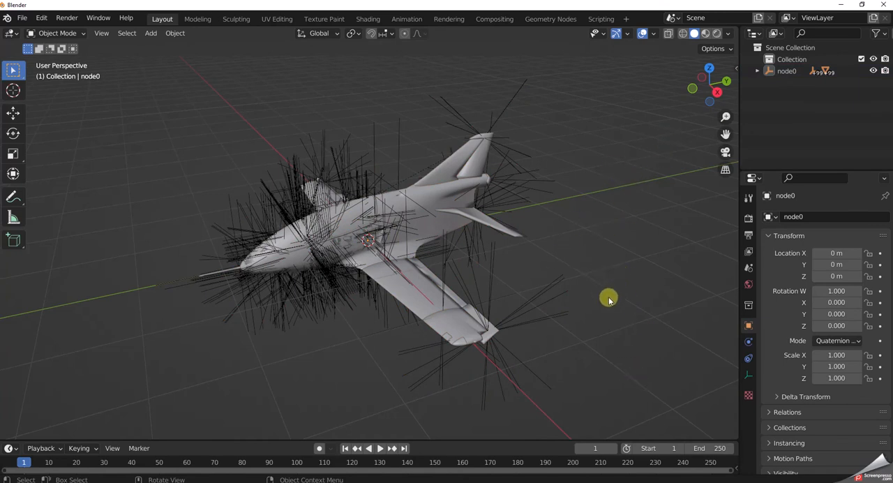
Save the scene as untitled.blend in the desktop folder BD_5J\Blend Files.
left_click(22, 18)
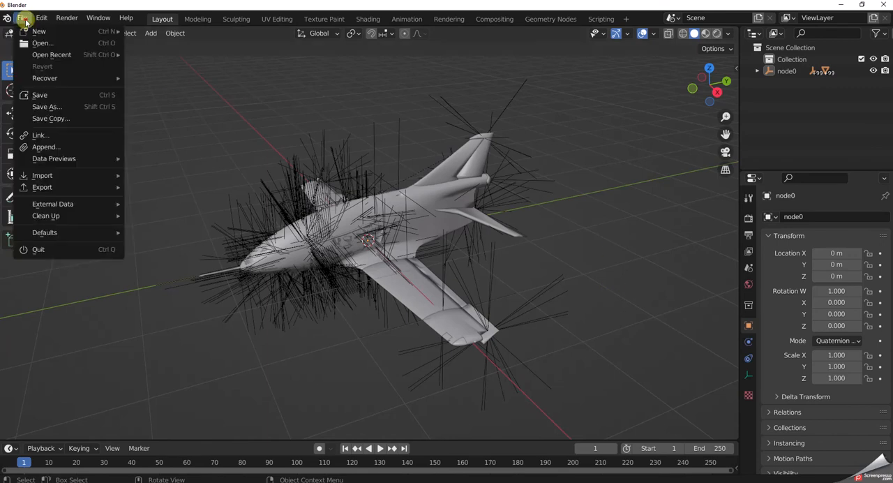
left_click(40, 107)
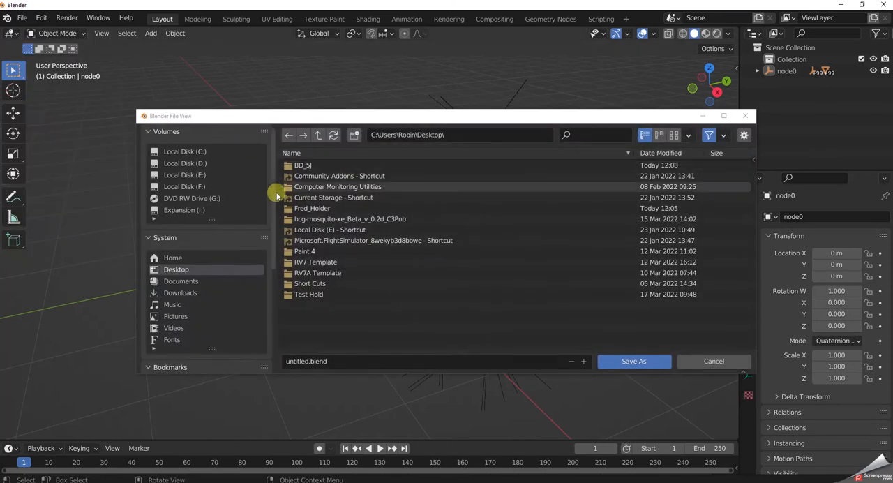
double_click(306, 167)
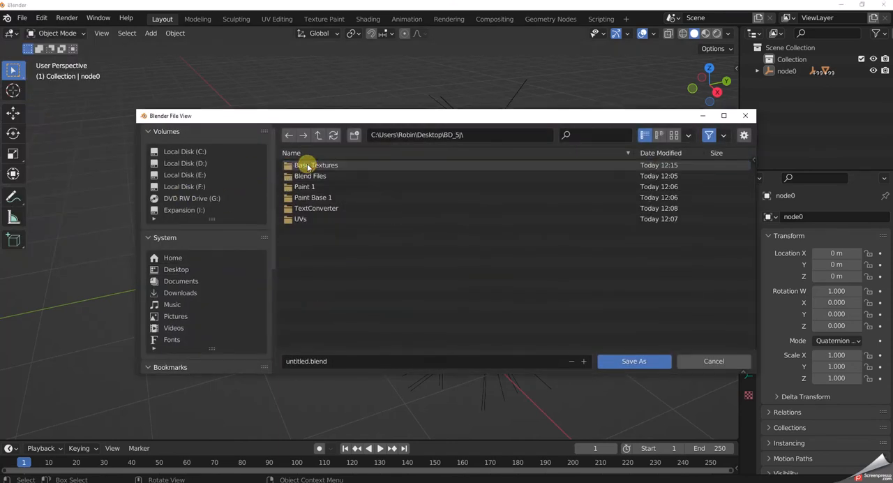
double_click(310, 178)
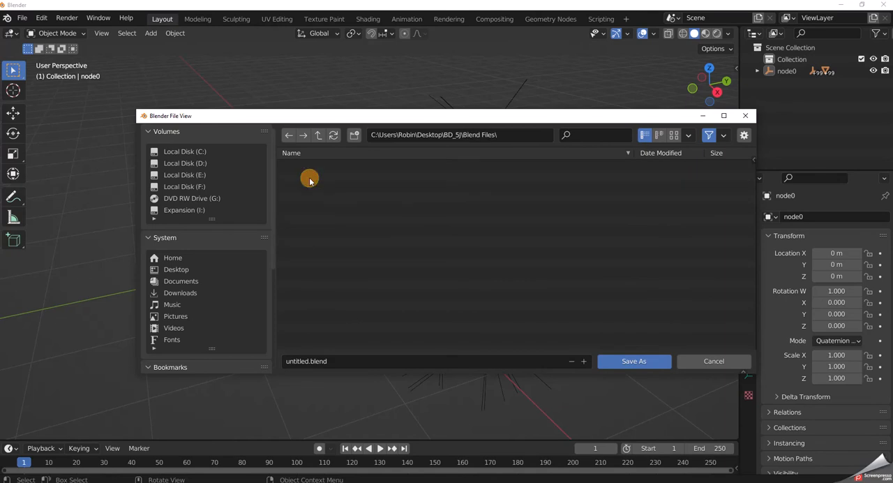
left_click(635, 360)
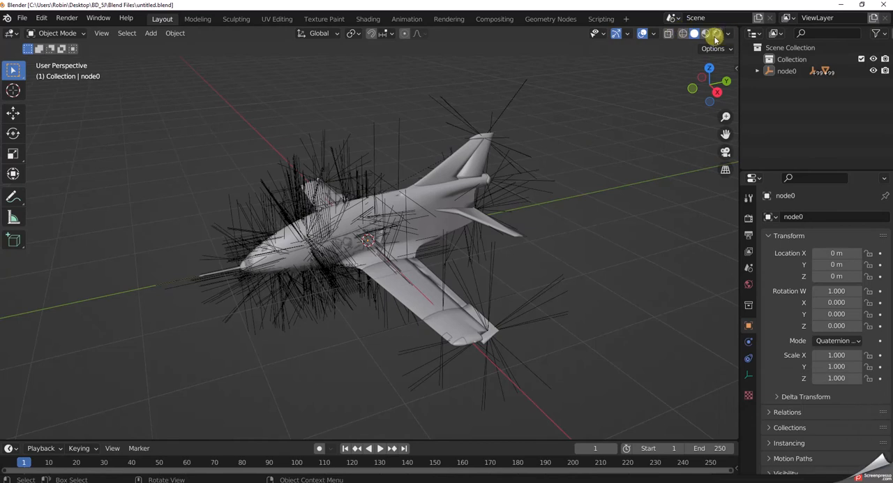
Turn off the floor grid and the X and Y axes in the viewport overlays.
left_click(654, 34)
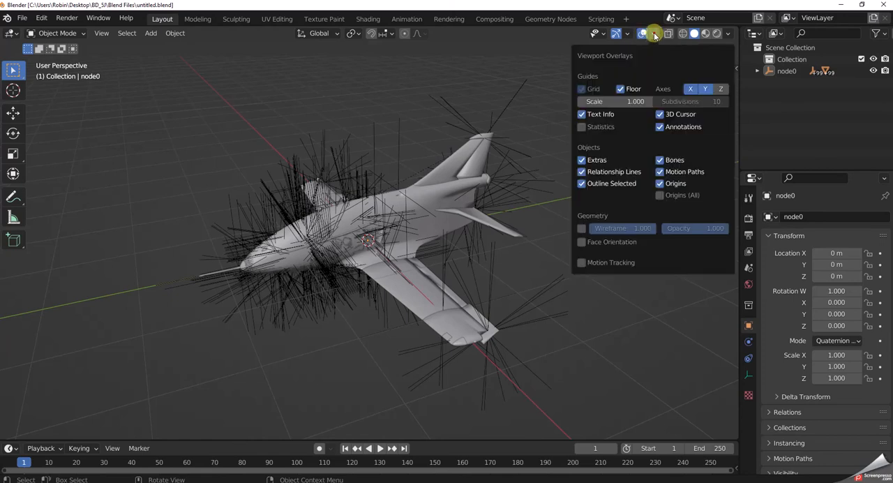
left_click(622, 90)
left_click(690, 88)
left_click(703, 89)
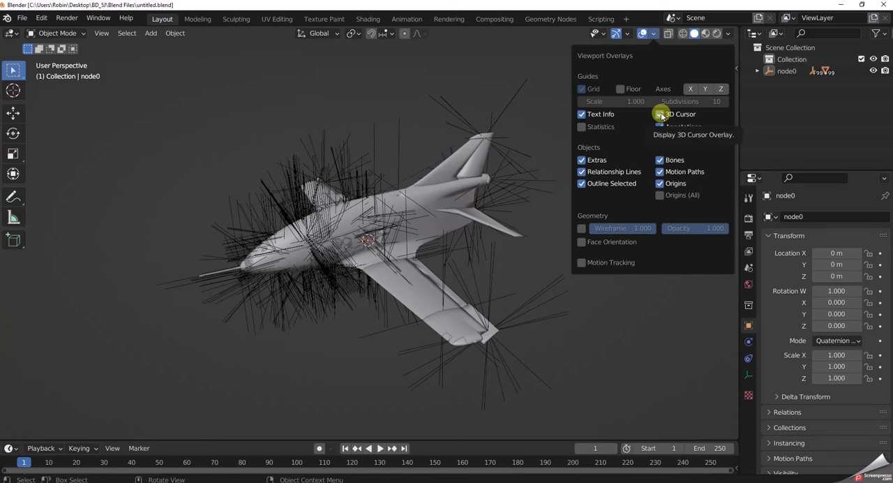
Turn off the 3D Cursor, Annotations, Bones, Motion Paths and Origins viewport overlays.
left_click(660, 114)
left_click(660, 128)
left_click(660, 161)
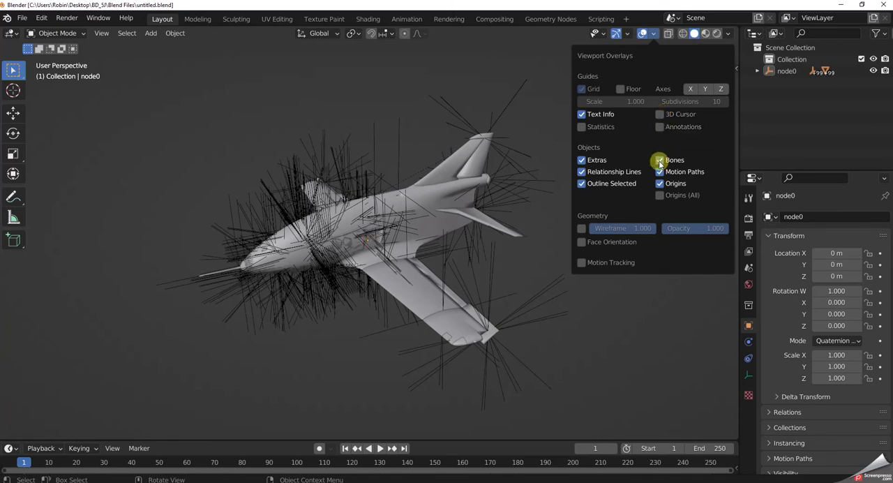
left_click(660, 173)
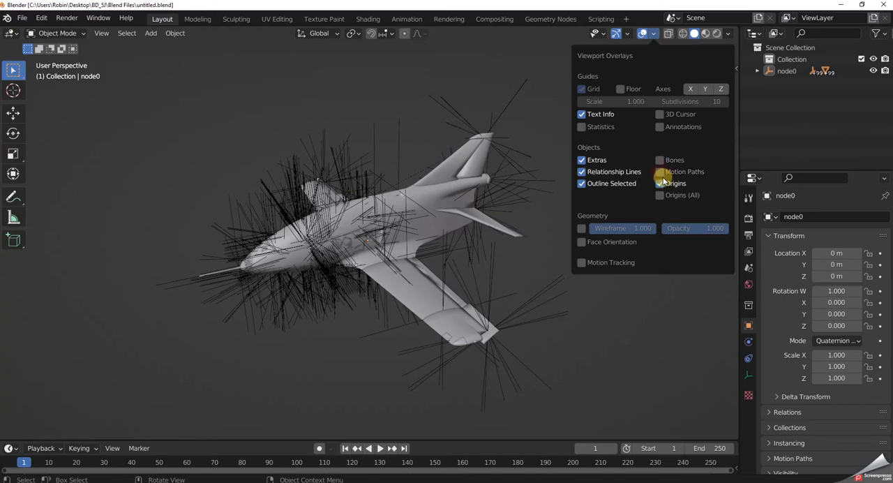
left_click(660, 184)
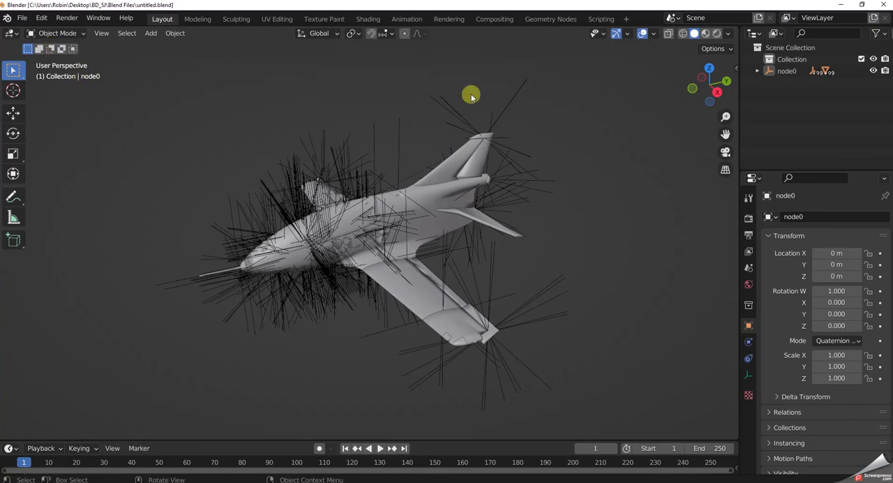
Turn off the Extras and Relationship Lines overlays, and test-select the inner panel of the near wing before clearing the selection.
left_click(656, 35)
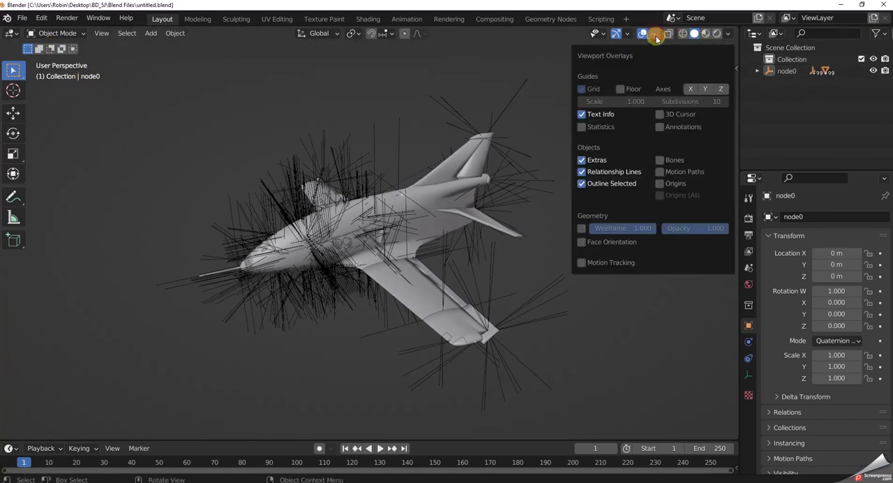
left_click(582, 160)
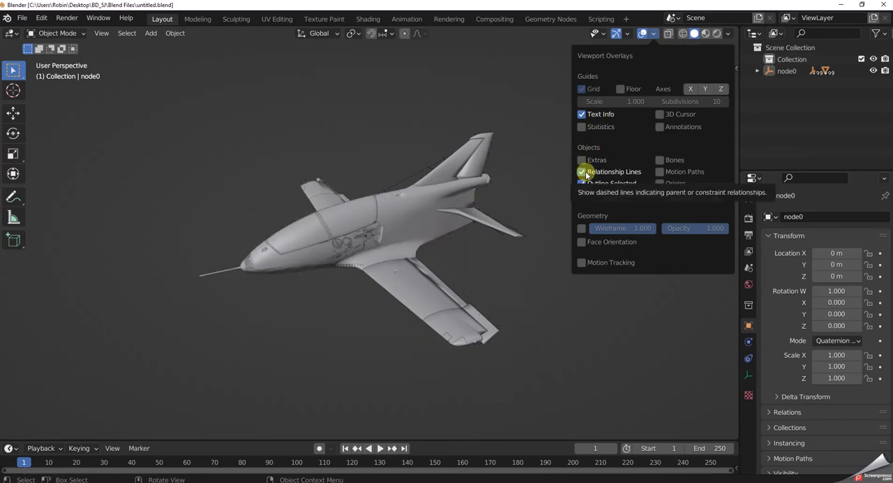
left_click(582, 172)
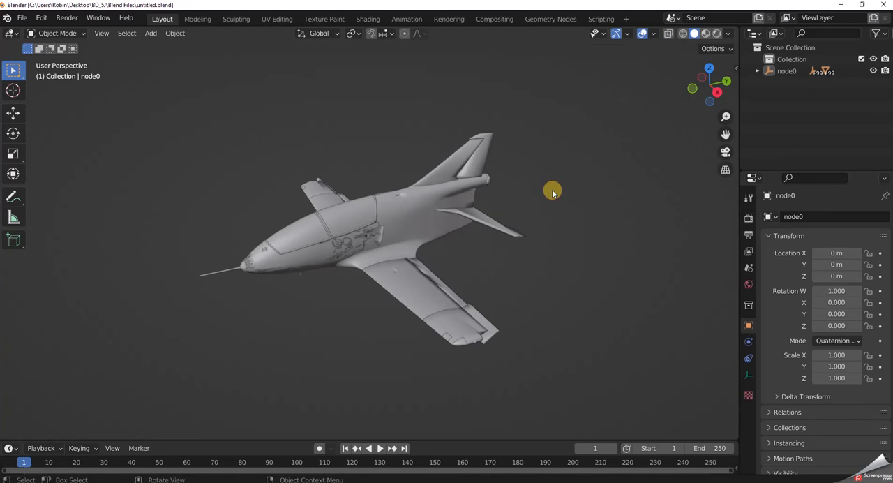
left_click(415, 286)
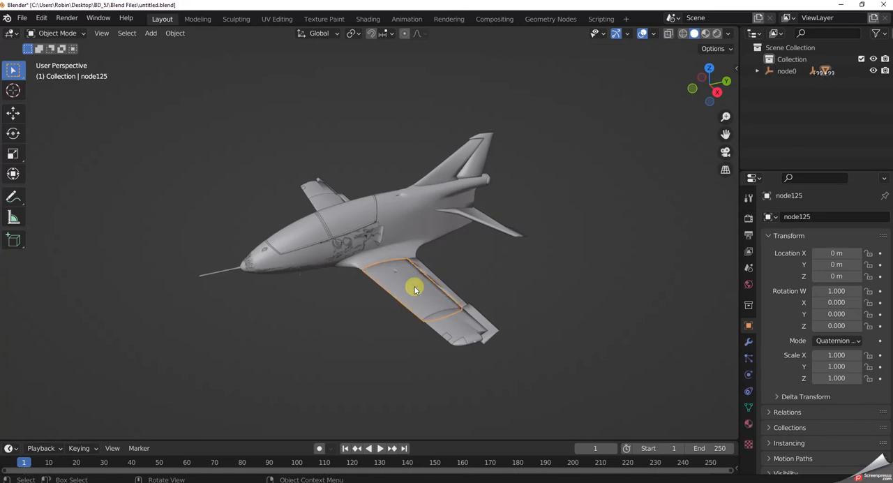
left_click(605, 293)
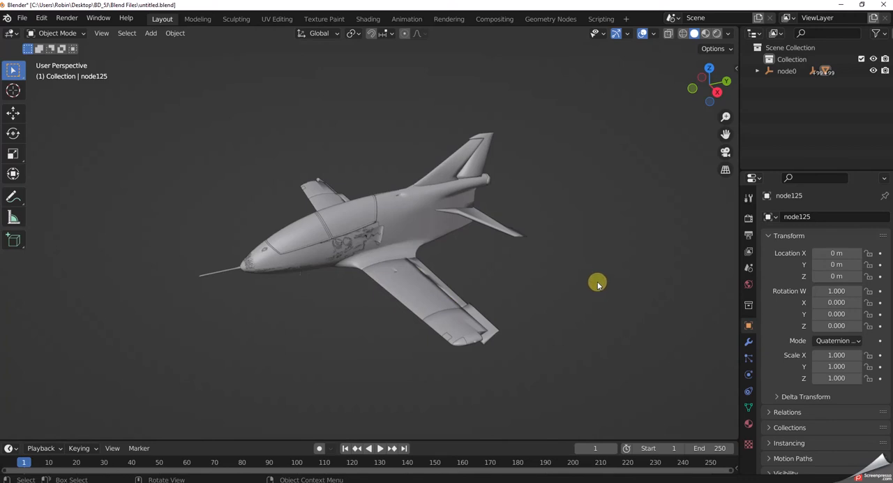
Save the scene again over untitled.blend in the BD_5J\Blend Files folder.
left_click(22, 17)
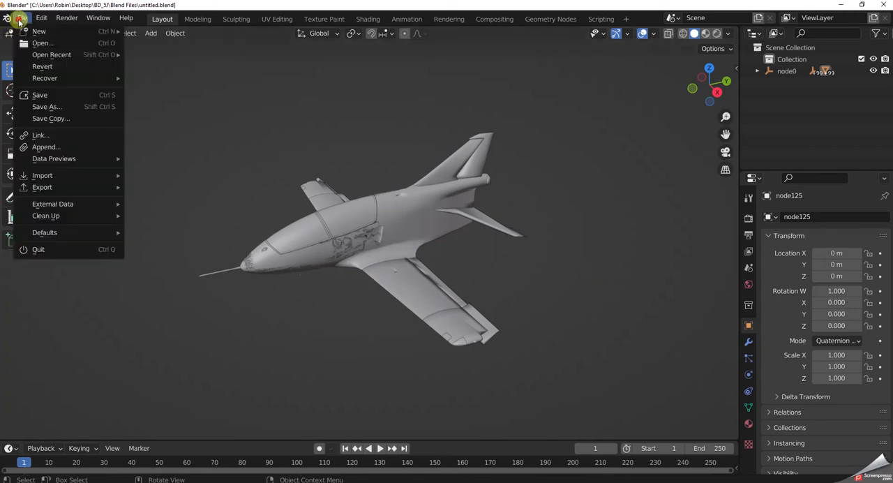
left_click(34, 106)
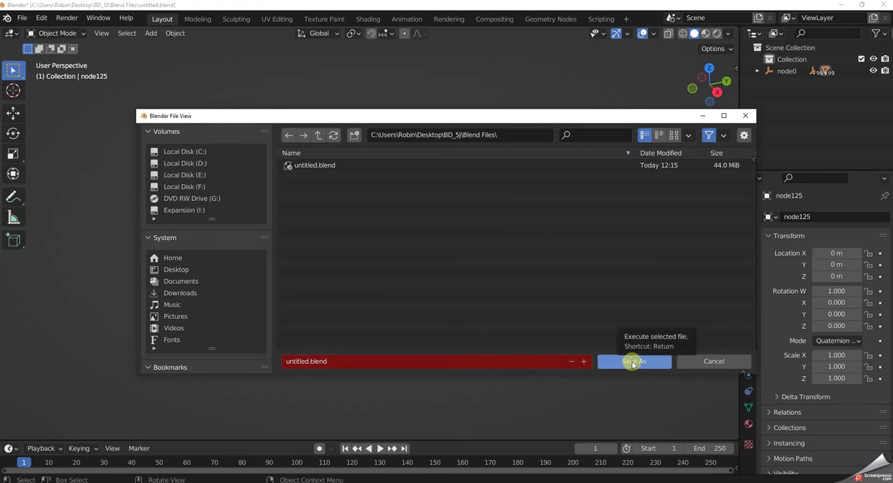
left_click(631, 360)
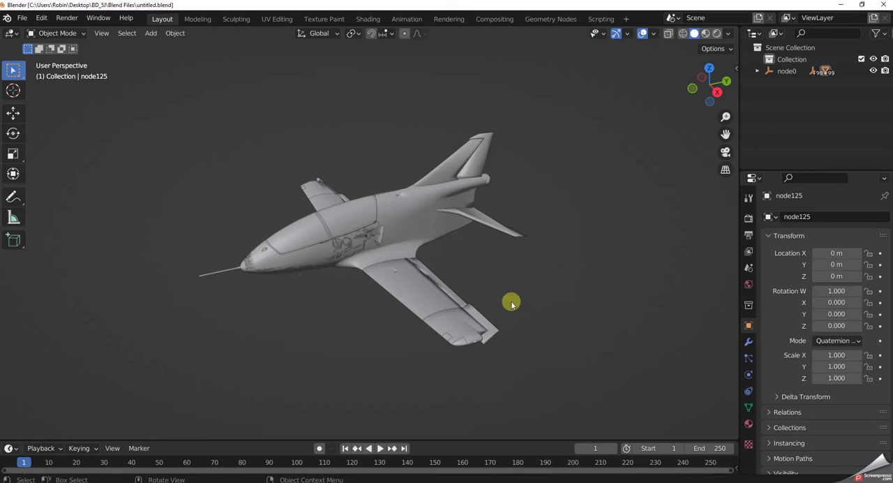
Select the front fuselage section around the cockpit and nose.
scroll(328, 300, "up", 2)
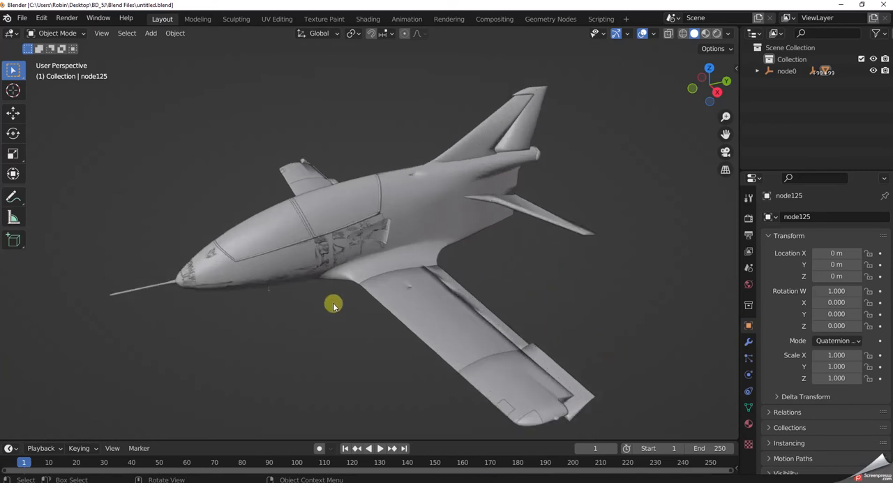
scroll(333, 304, "up", 3)
left_click(291, 245)
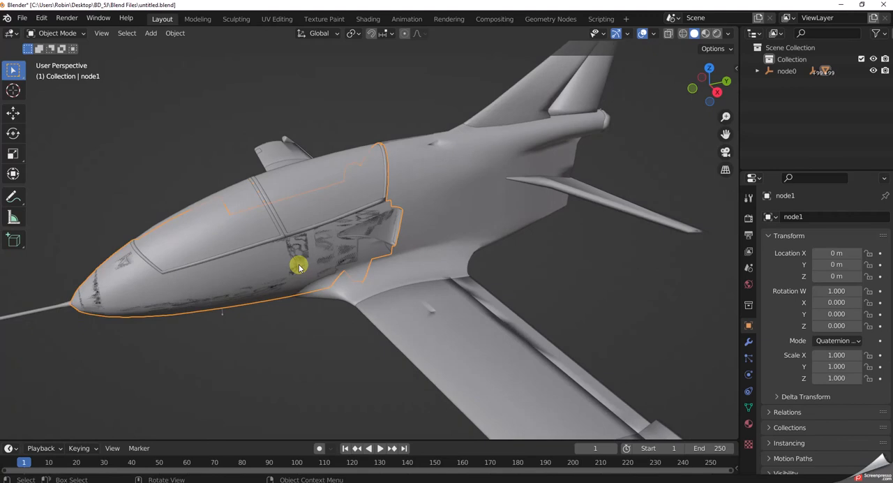
scroll(299, 265, "down", 1)
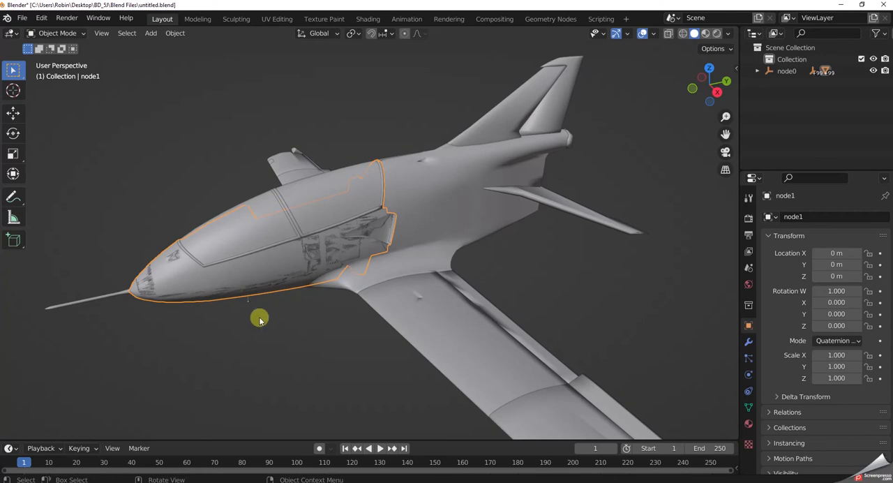
Clear the selection of the front fuselage section so the whole aircraft can be viewed without an outline.
left_click(288, 338)
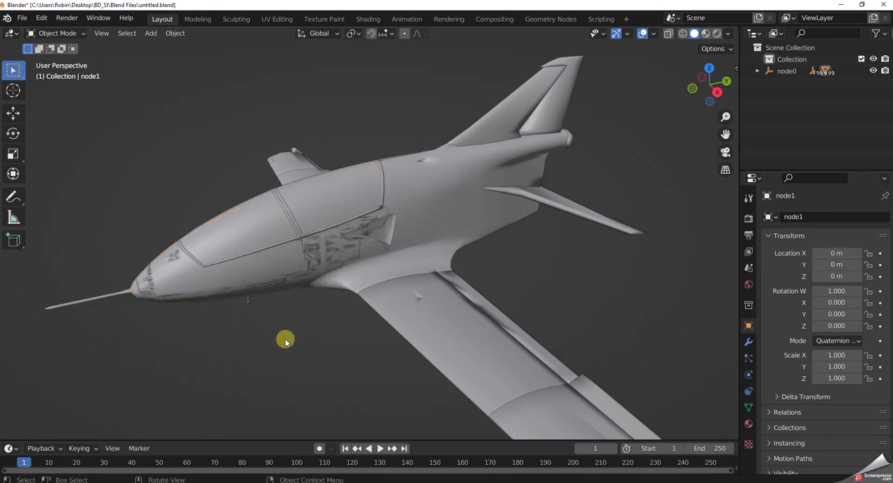
scroll(283, 355, "down", 2)
scroll(284, 355, "up", 1)
scroll(283, 358, "down", 1)
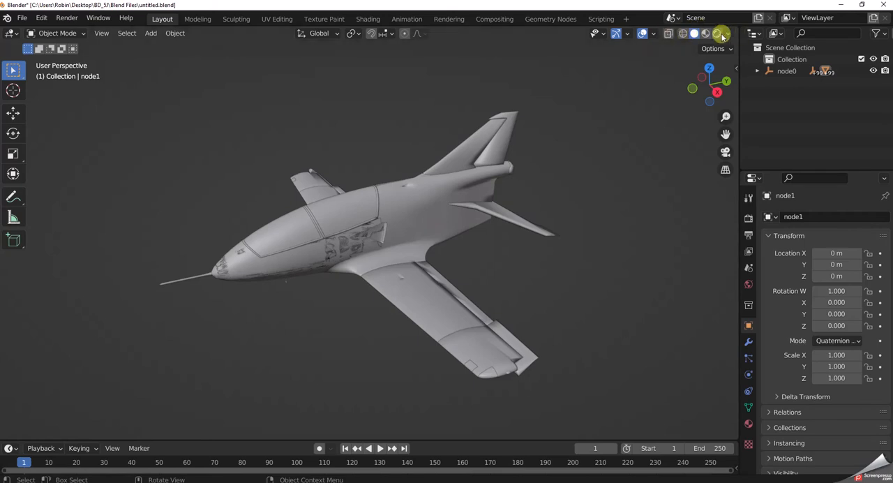
Compare the aircraft in Wireframe, Solid, Material Preview and Rendered viewport shading.
left_click(683, 34)
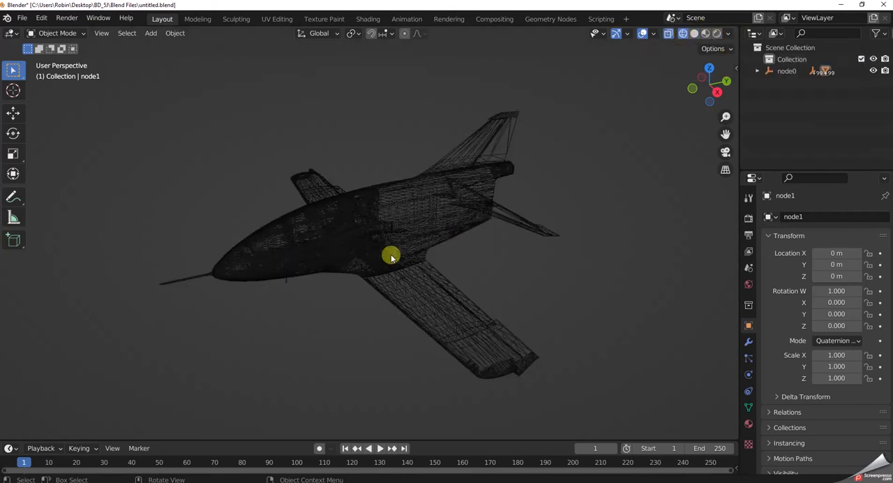
left_click(694, 33)
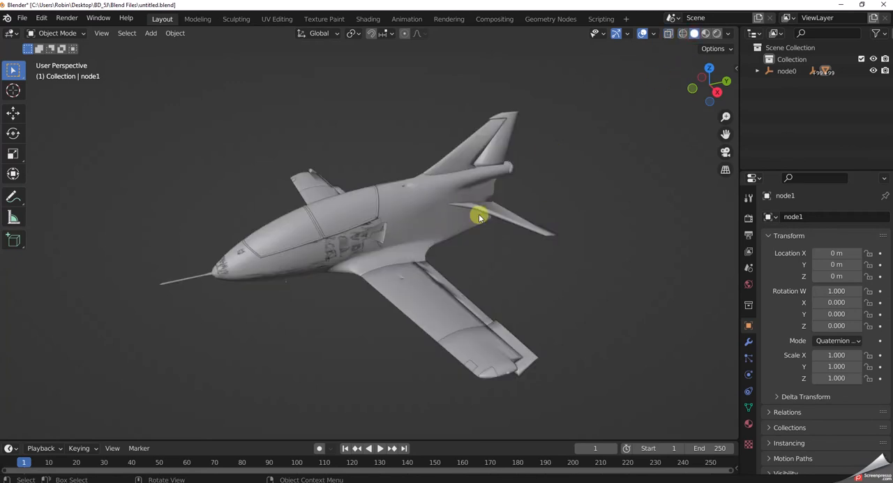
left_click(706, 34)
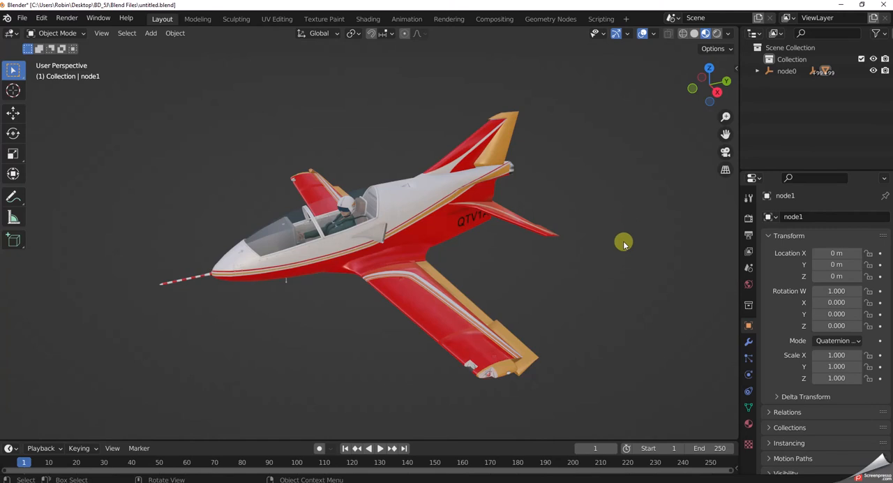
left_click(717, 34)
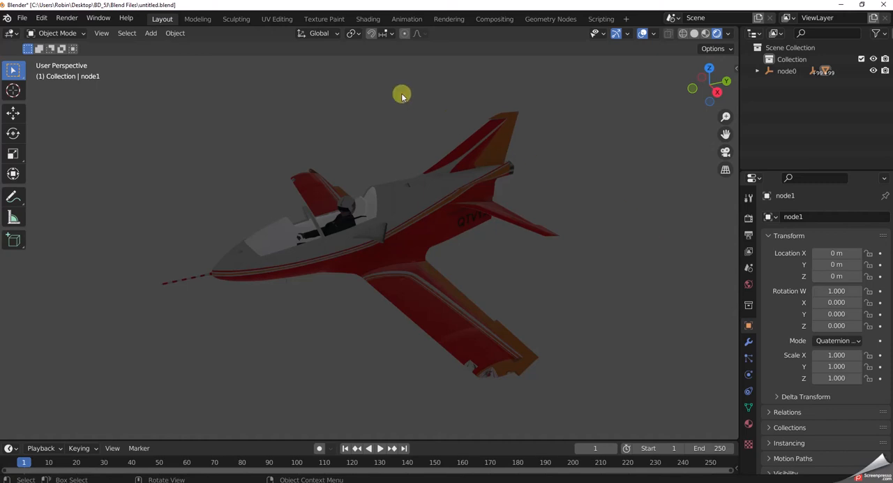
Inspect the aircraft in the Shading workspace and return to the Layout workspace.
left_click(369, 20)
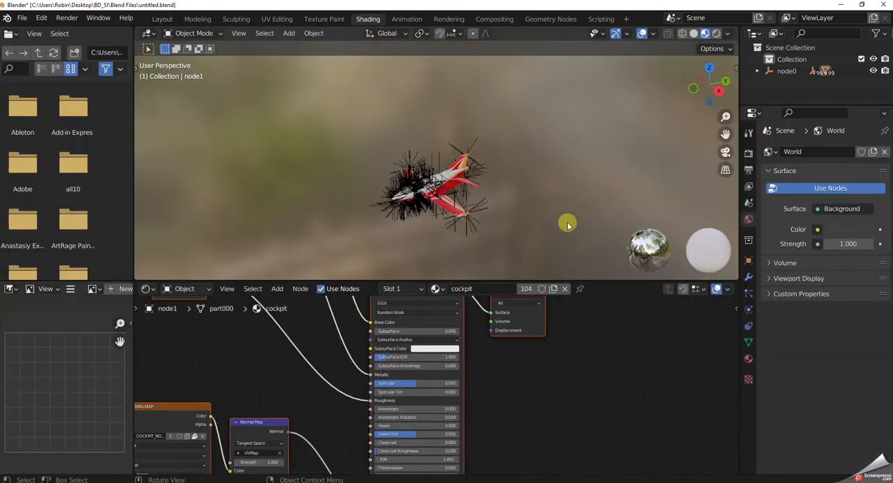
scroll(568, 242, "up", 3)
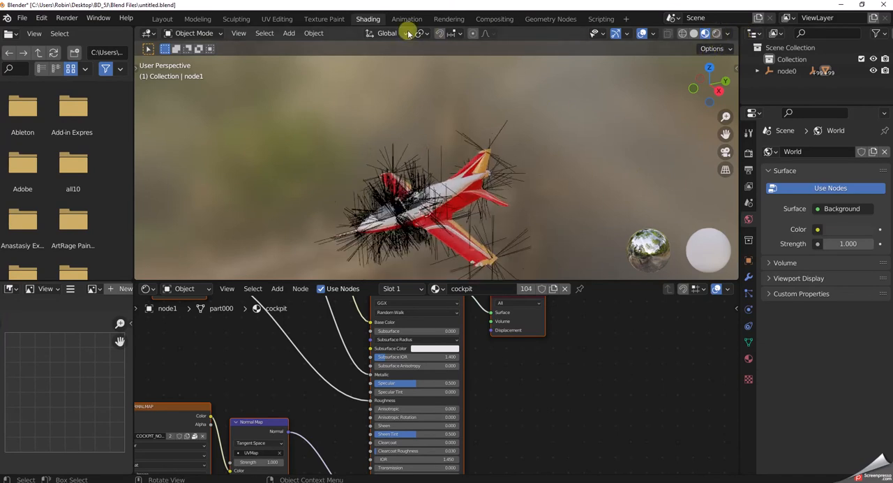
left_click(163, 19)
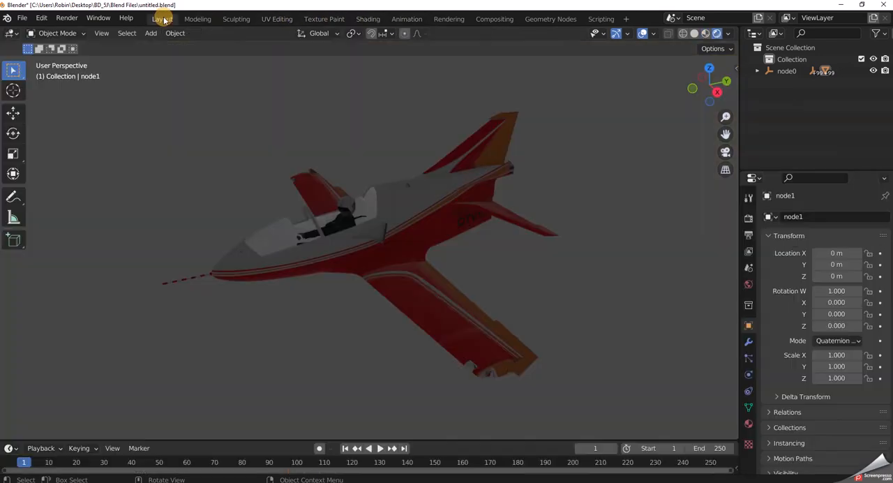
Set the Layout viewport to Material Preview shading and save the scene over untitled.blend in the BD_5J\Blend Files folder.
left_click(705, 34)
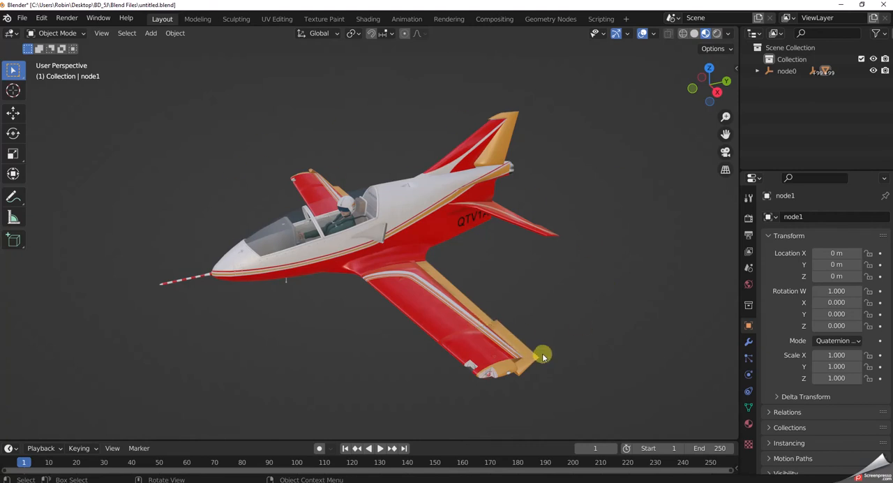
left_click(21, 18)
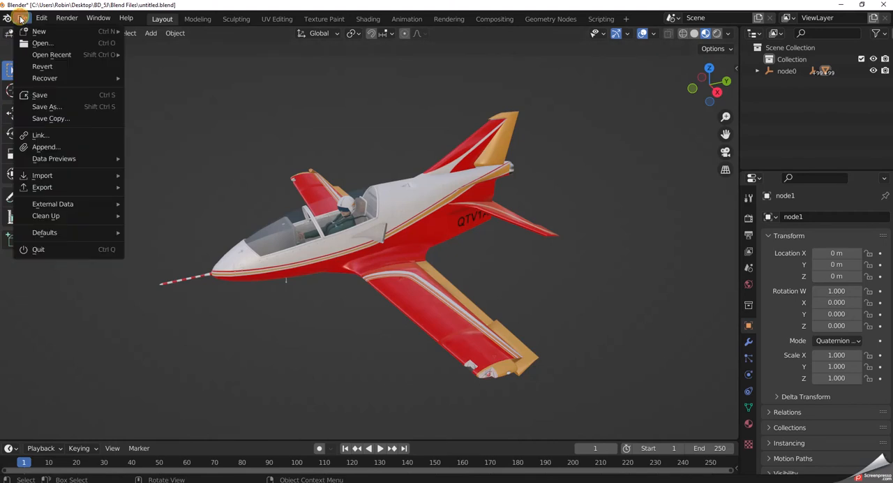
left_click(33, 107)
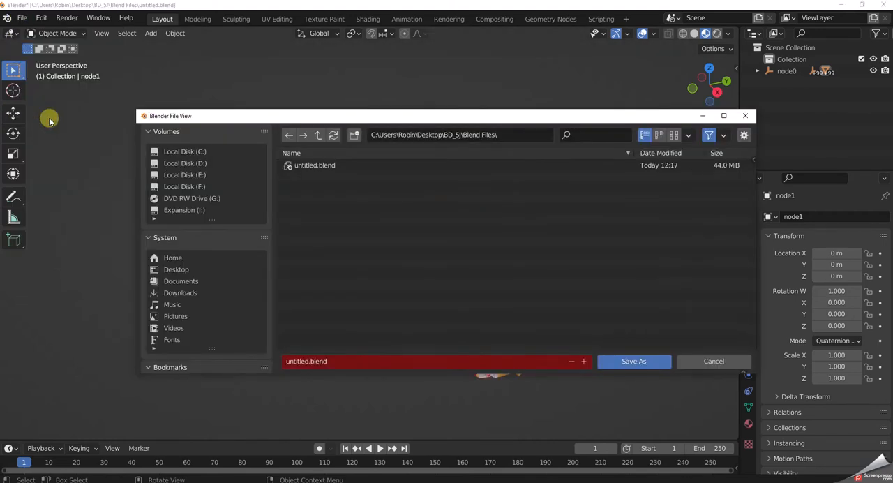
left_click(643, 365)
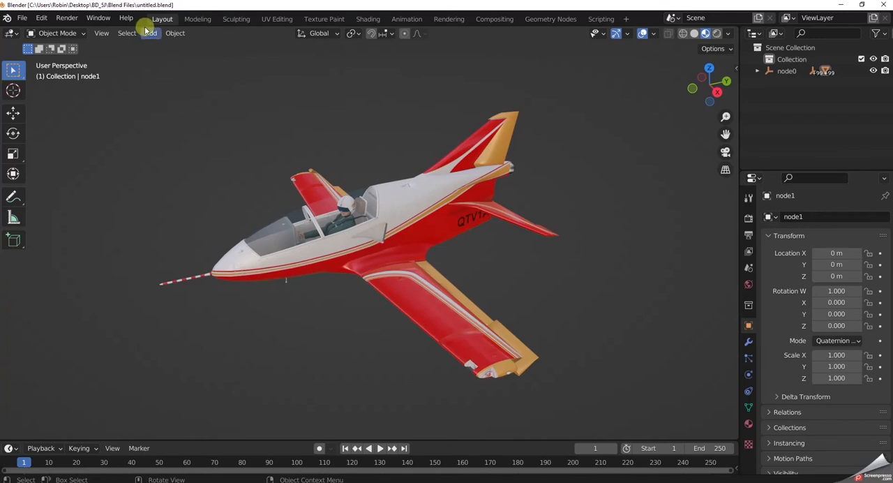
Look at how the aircraft and its overlays are displayed in the Modeling and Sculpting workspaces.
left_click(198, 19)
scroll(377, 255, "up", 5)
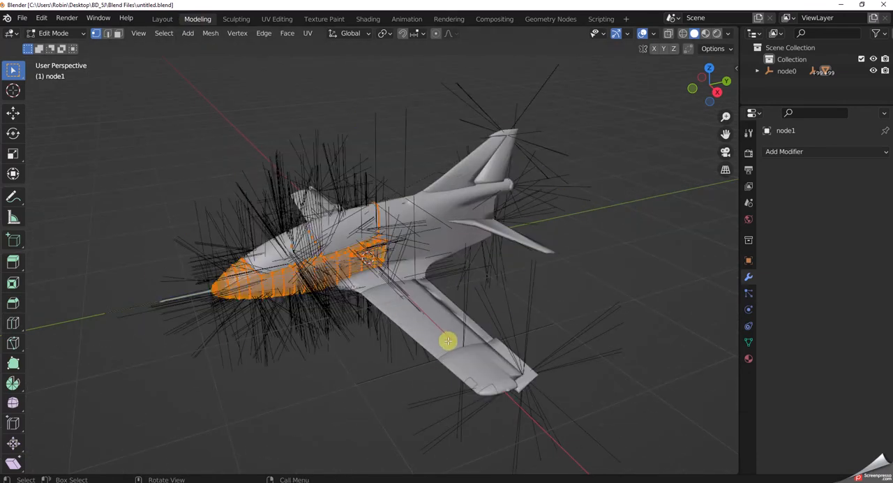
left_click(233, 20)
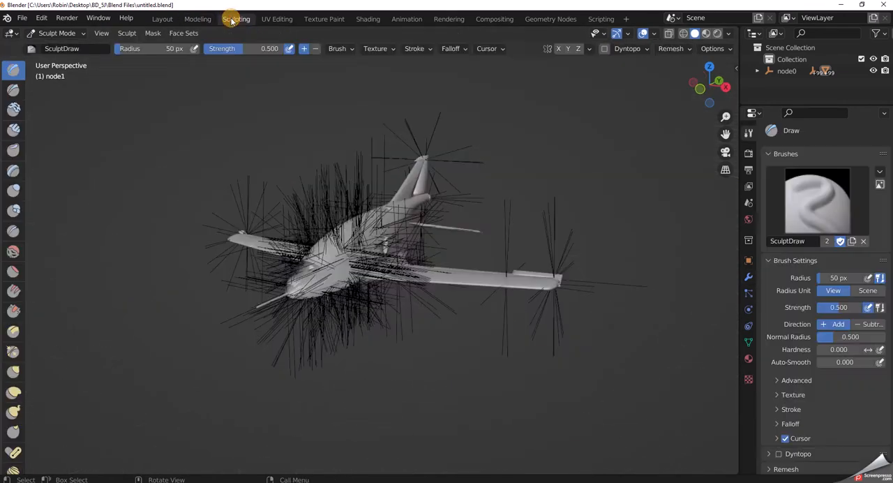
scroll(340, 302, "up", 3)
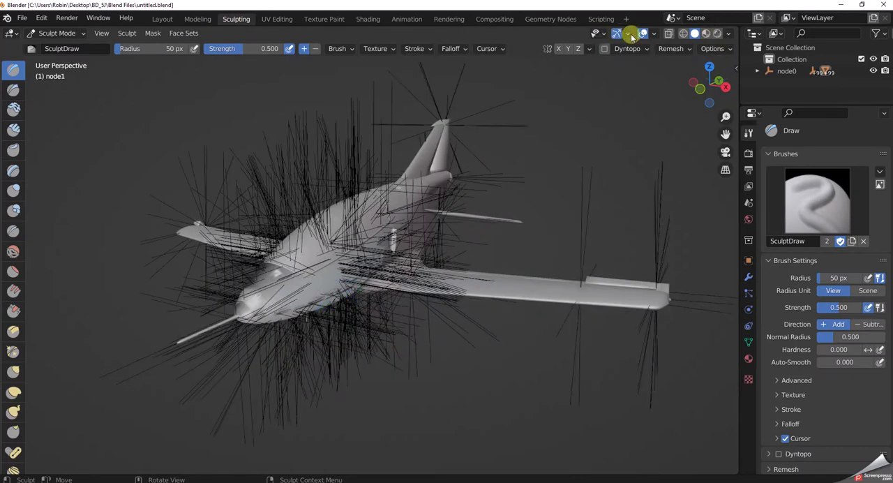
left_click(653, 35)
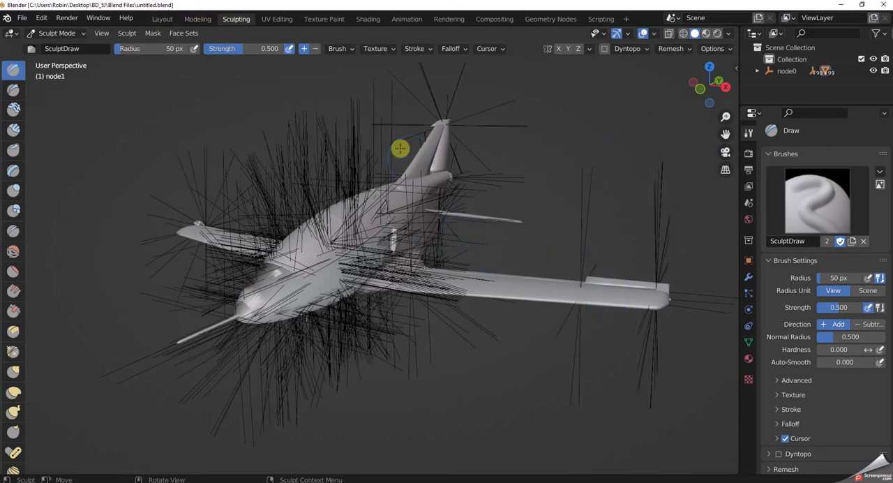
Switch to the UV Editing workspace, show the whole cockpit UV layout and widen the 3D viewport beside it.
left_click(276, 19)
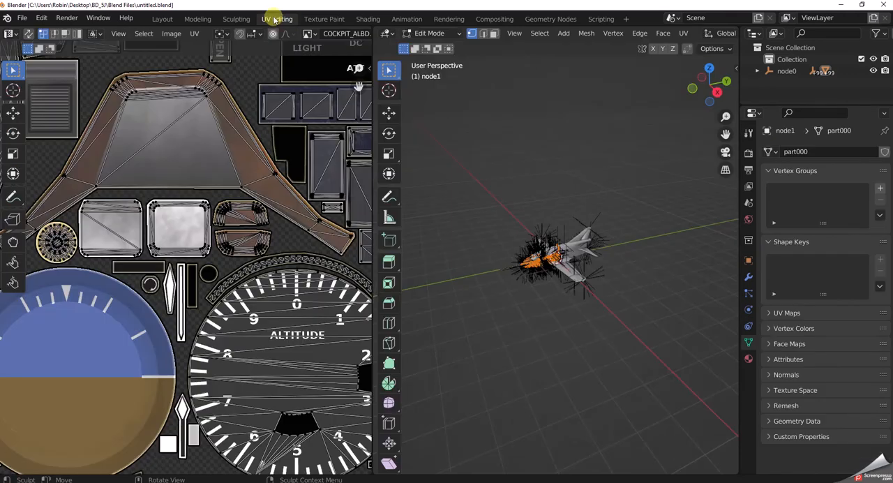
scroll(334, 295, "down", 3)
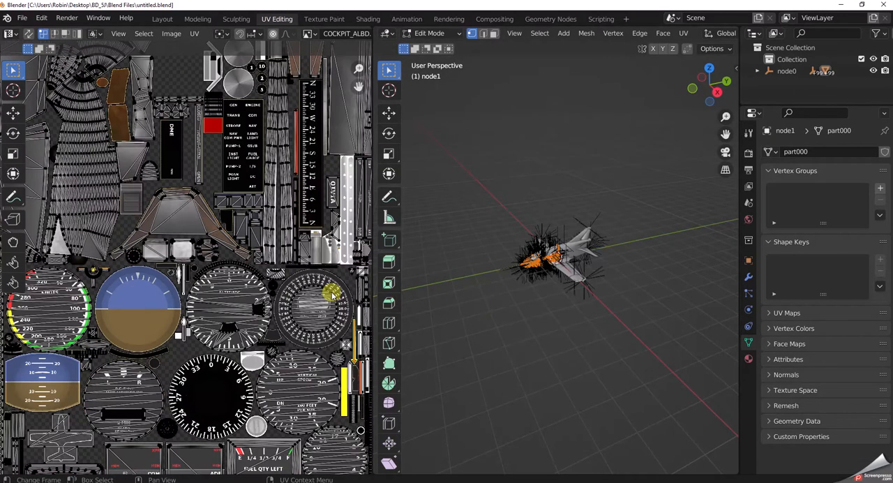
scroll(334, 295, "down", 3)
scroll(309, 300, "down", 2)
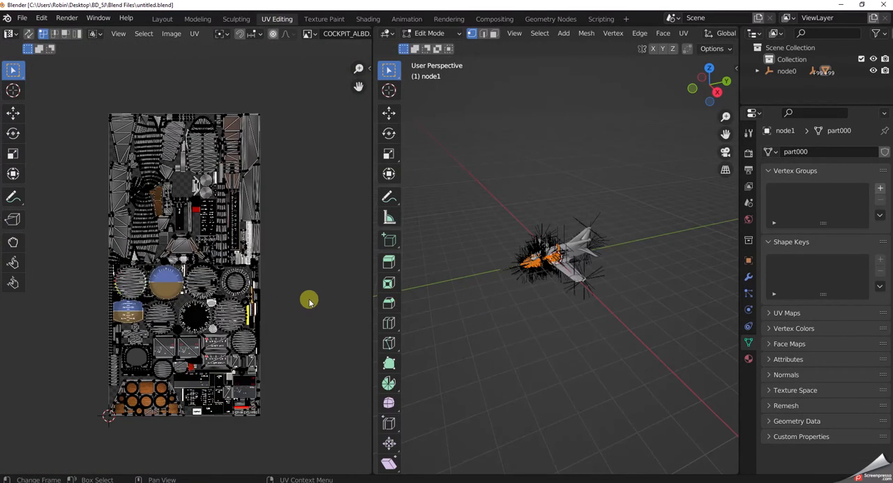
left_click_drag(374, 251, 234, 253)
scroll(573, 223, "up", 6)
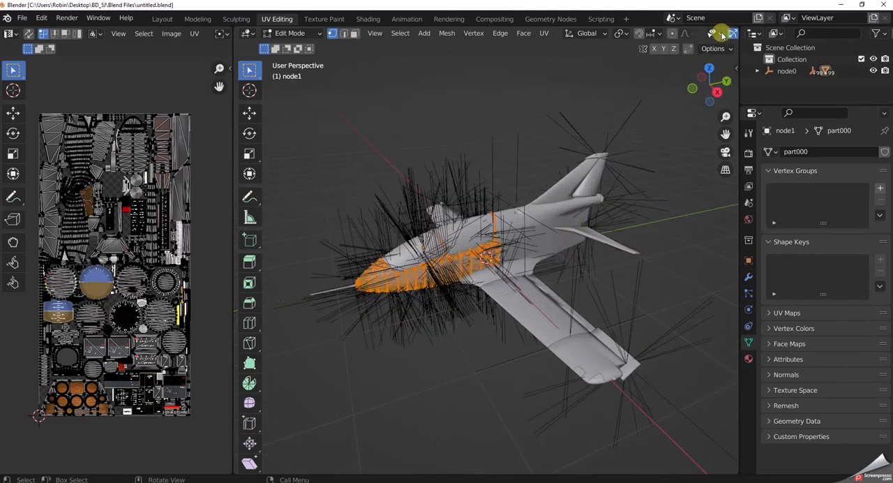
Turn off the Floor, X and Y axes, 3D Cursor, Annotations and Bones overlays in the UV Editing workspace's 3D viewport.
scroll(728, 33, "down", 3)
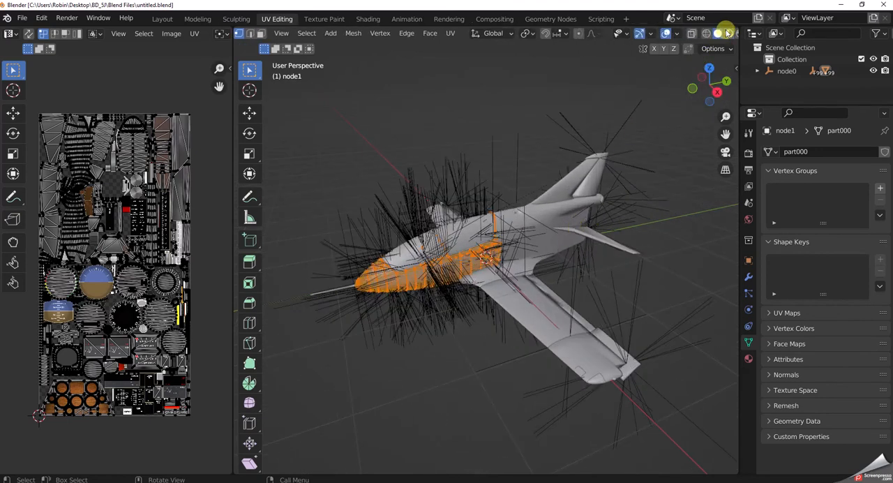
scroll(727, 33, "up", 2)
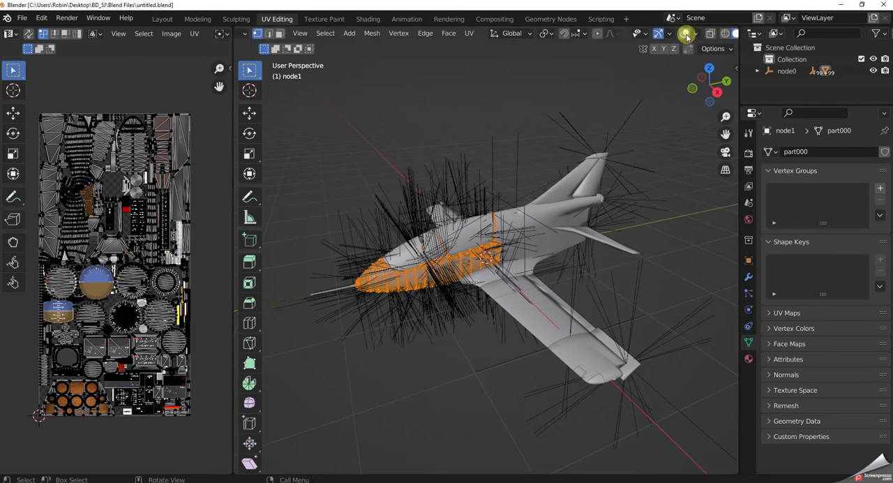
scroll(686, 36, "down", 1)
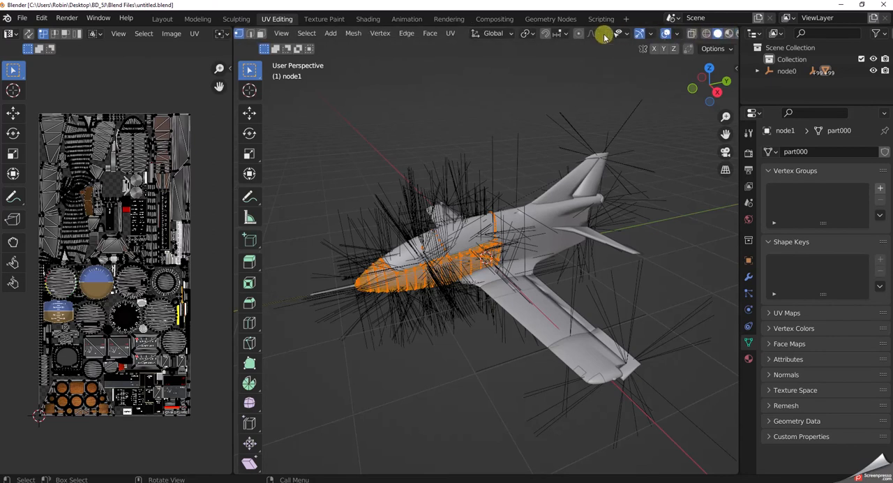
left_click(675, 34)
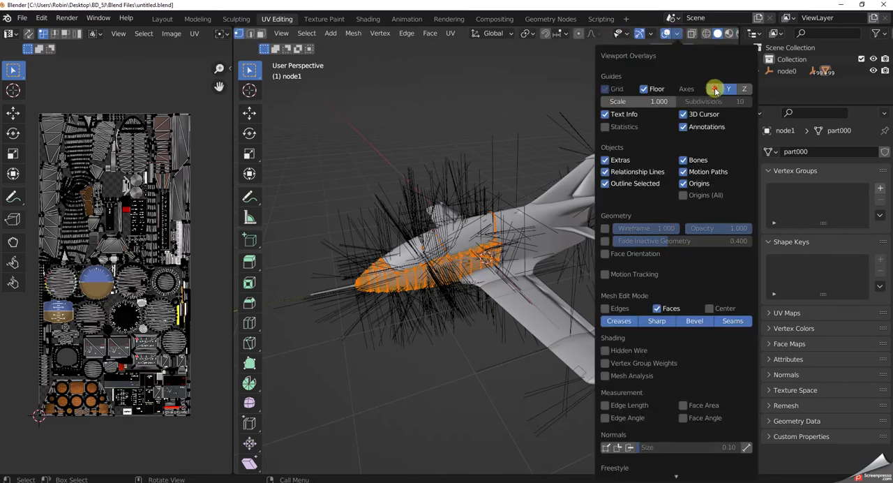
left_click(642, 89)
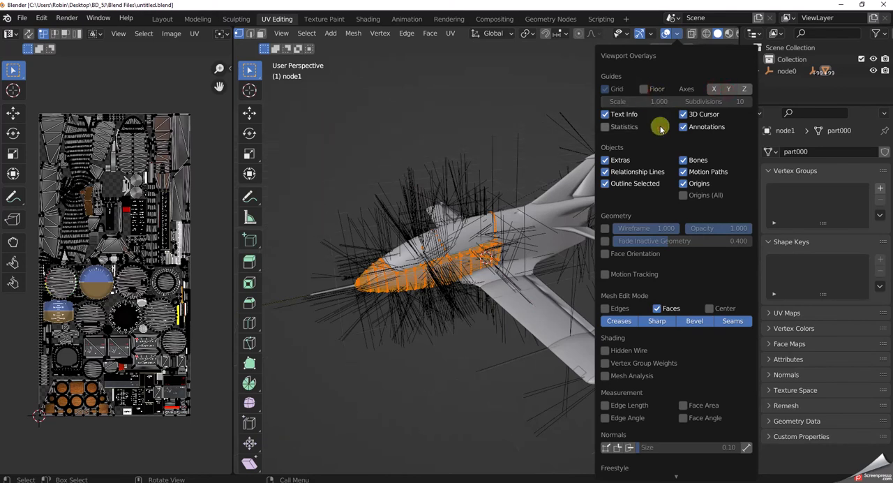
left_click(686, 130)
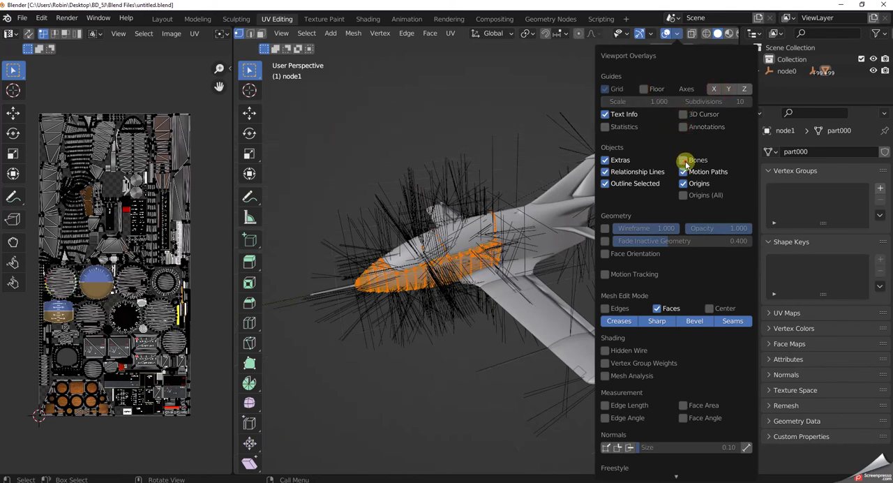
Turn off the Motion Paths, Origins, Extras and Relationship Lines overlays, and deselect the front fuselage mesh.
left_click(683, 183)
left_click(604, 160)
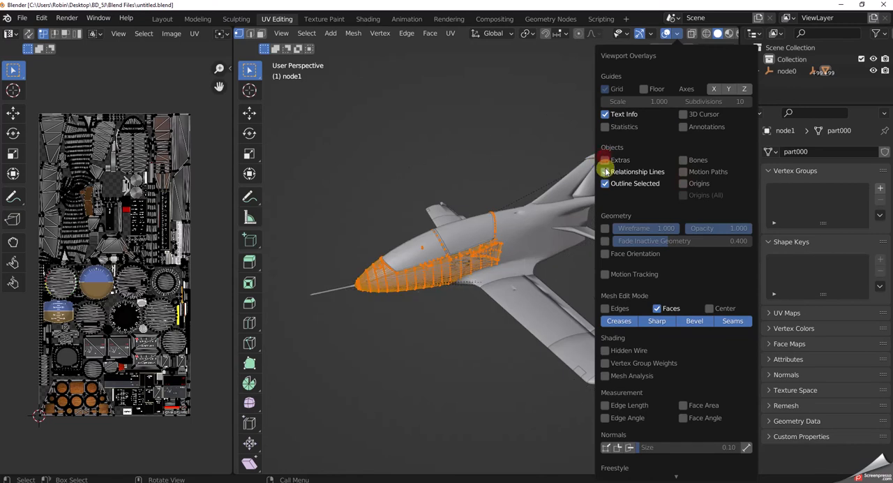
left_click(605, 172)
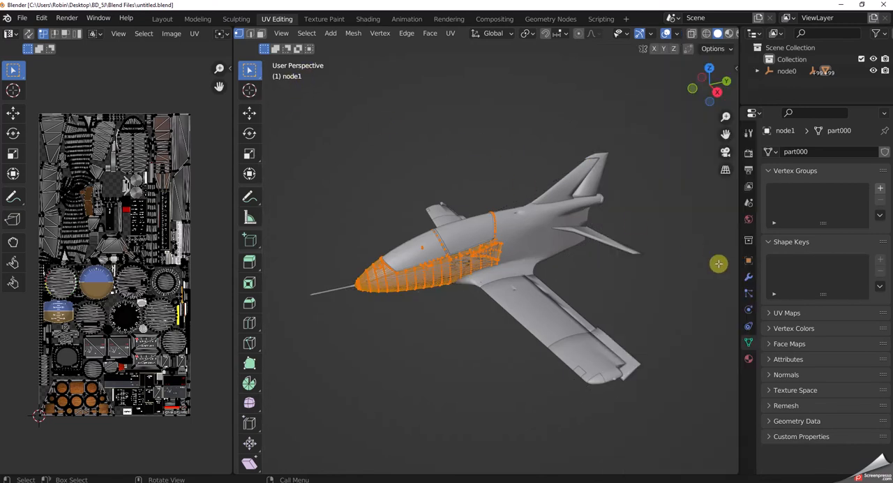
left_click(440, 362)
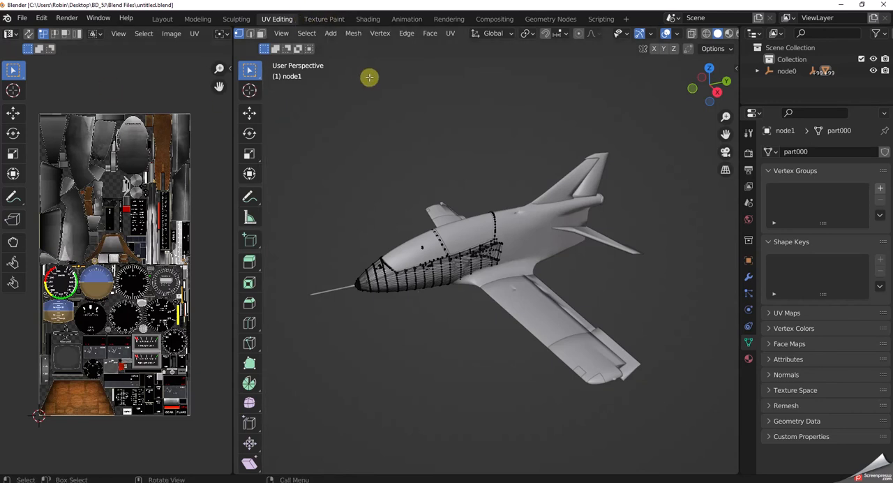
Switch to the Texture Paint workspace, show the whole COCKPIT_ALBD.PNG.png texture and widen the 3D viewport around the aircraft.
left_click(326, 19)
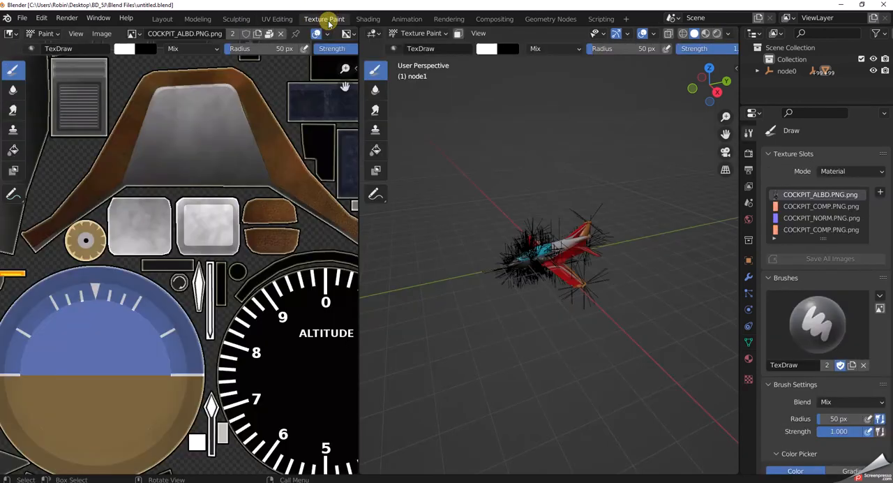
scroll(346, 278, "down", 6)
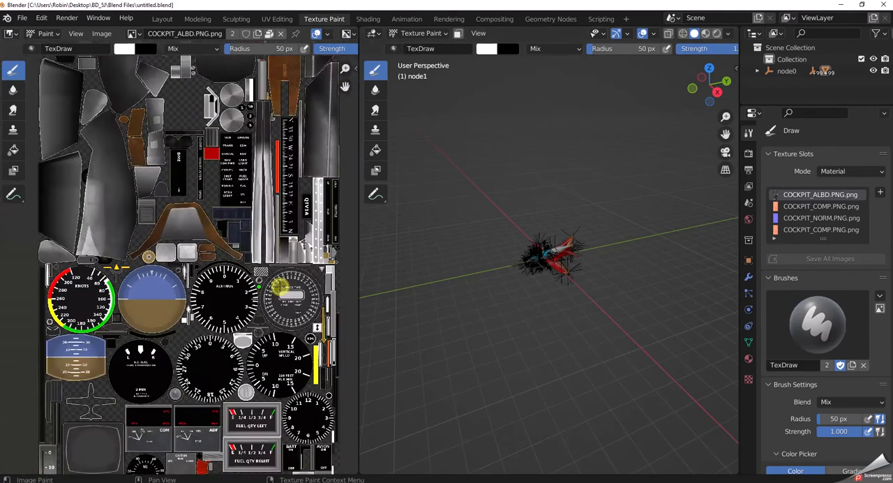
scroll(311, 275, "down", 2)
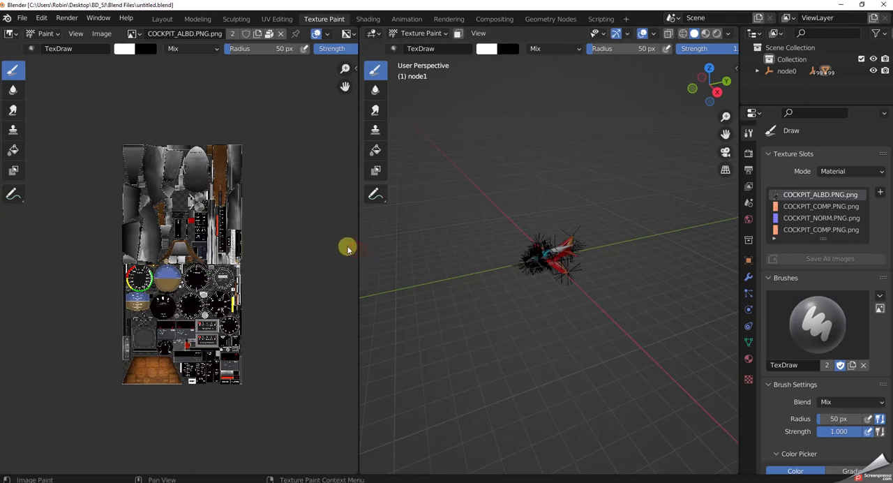
left_click_drag(359, 245, 216, 252)
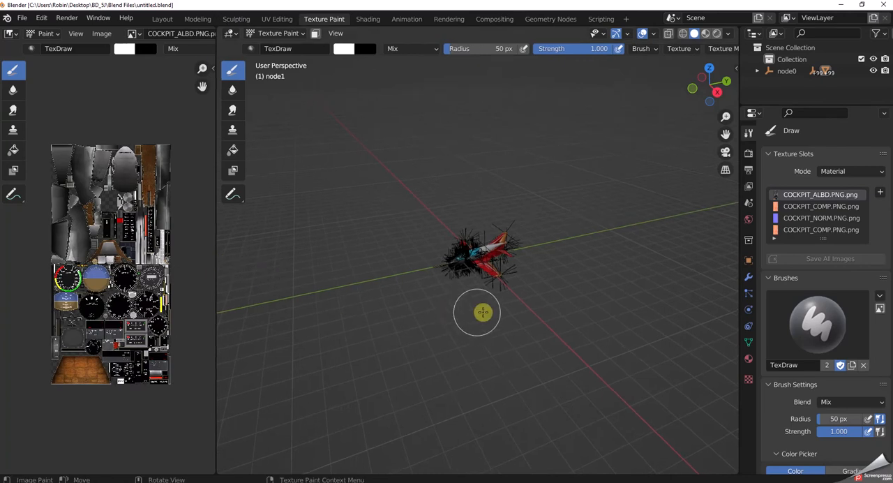
scroll(494, 316, "up", 10)
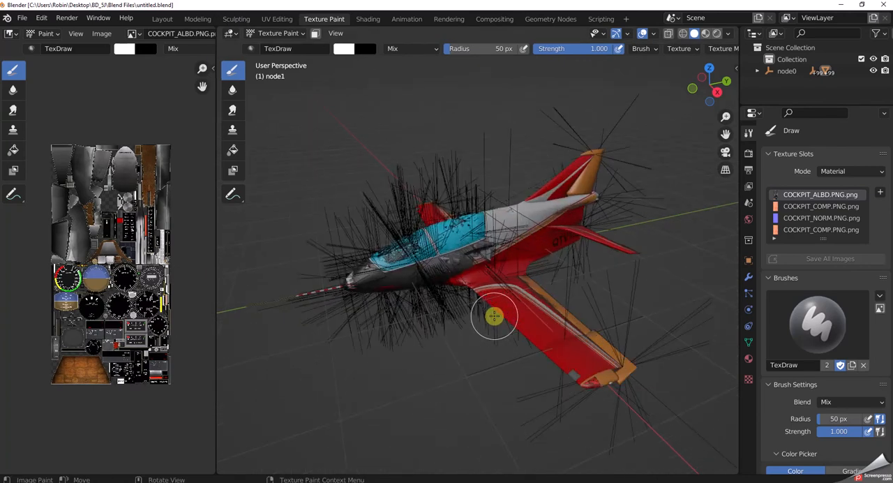
Turn off the Annotations, Bones, Motion Paths, Origins, Relationship Lines and Extras overlays in the Texture Paint workspace's 3D viewport.
scroll(494, 316, "down", 1)
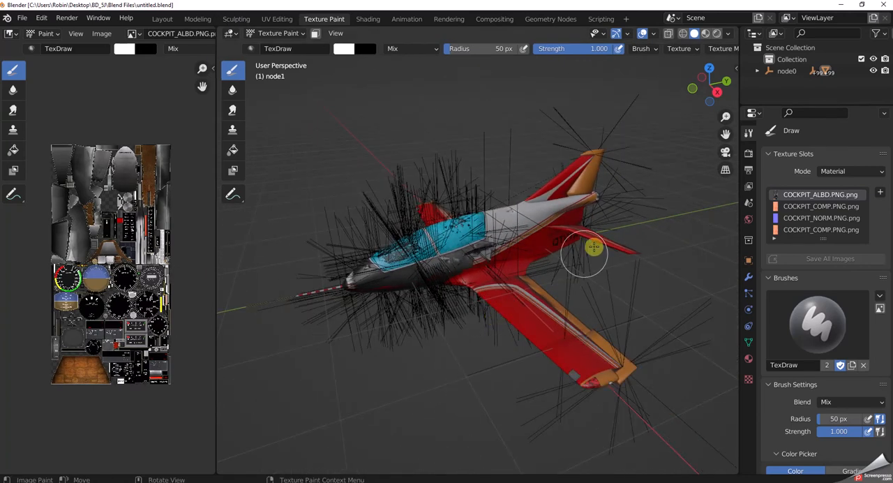
left_click(650, 34)
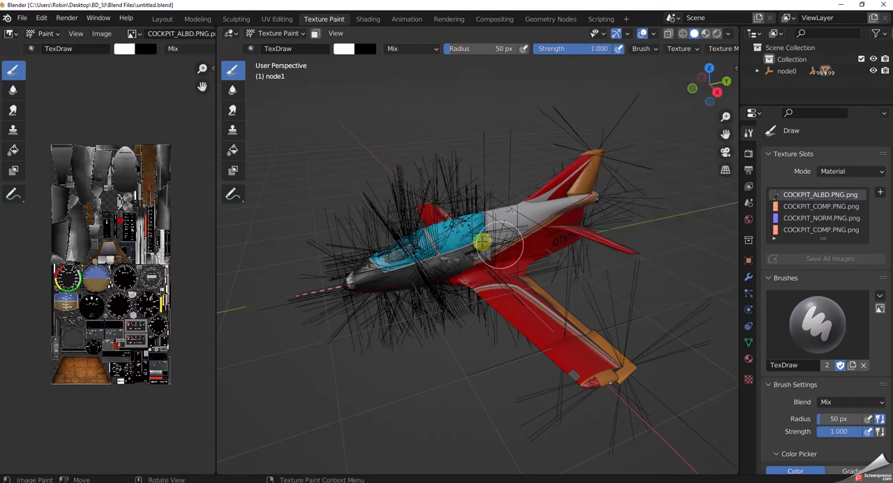
left_click(652, 34)
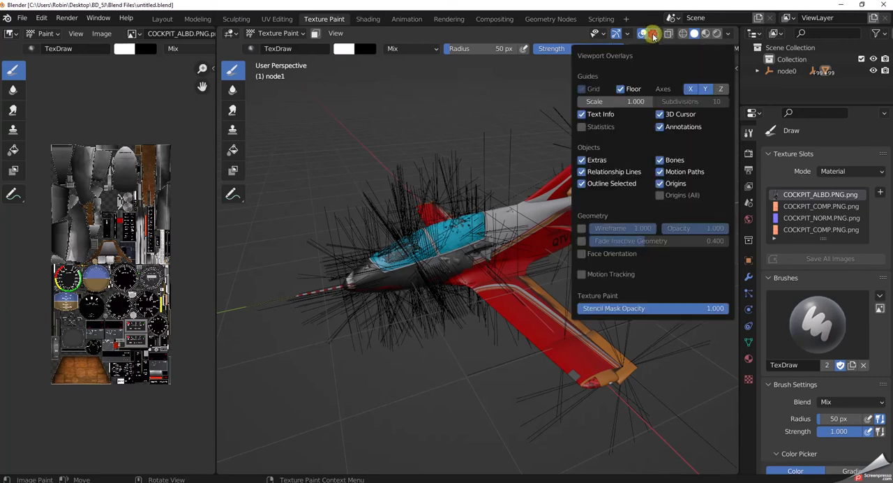
left_click(661, 127)
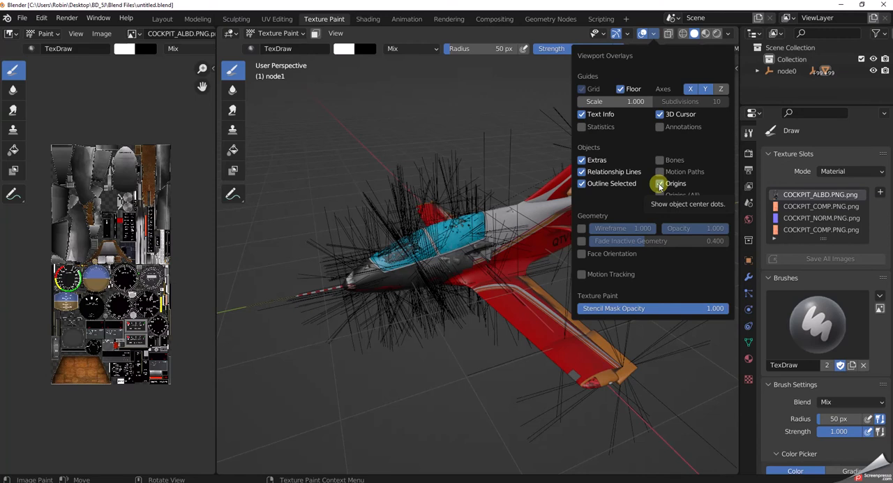
left_click(659, 184)
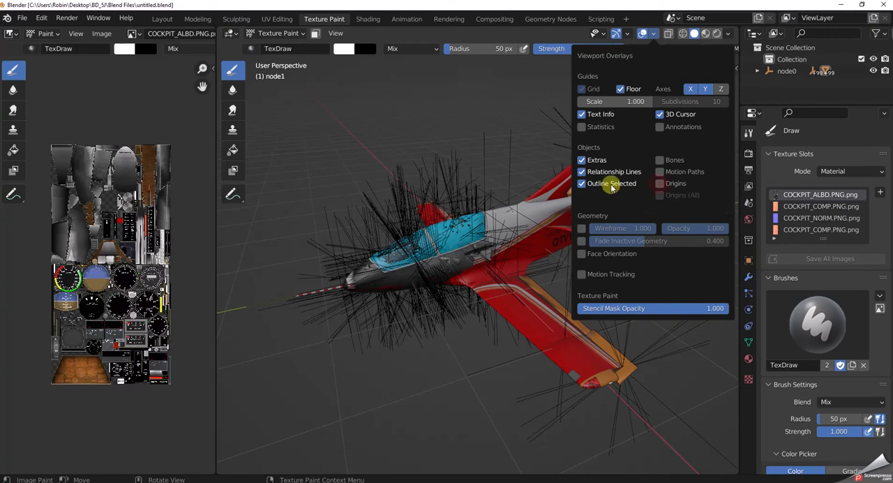
left_click(581, 160)
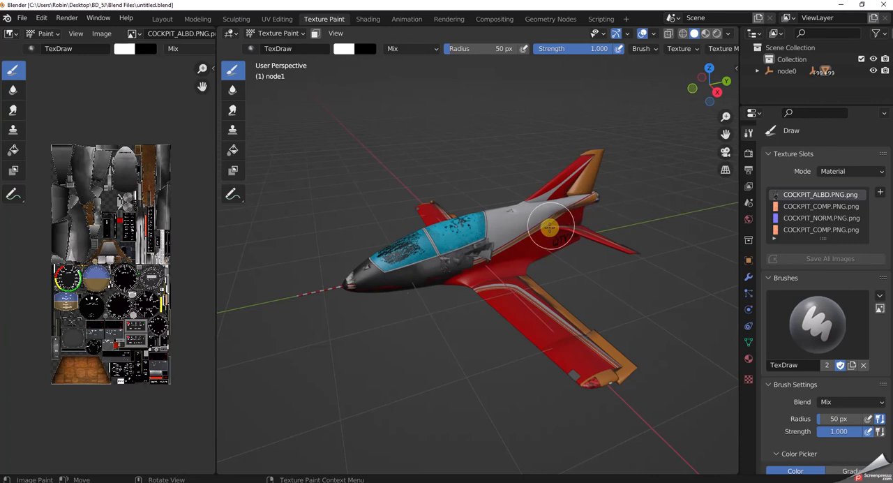
middle_click_drag(561, 220, 548, 229)
scroll(547, 229, "up", 2)
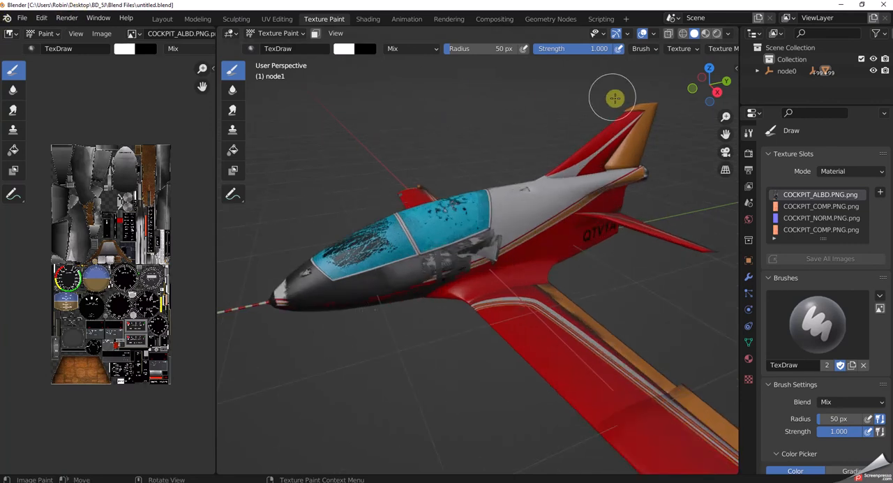
scroll(437, 103, "down", 3)
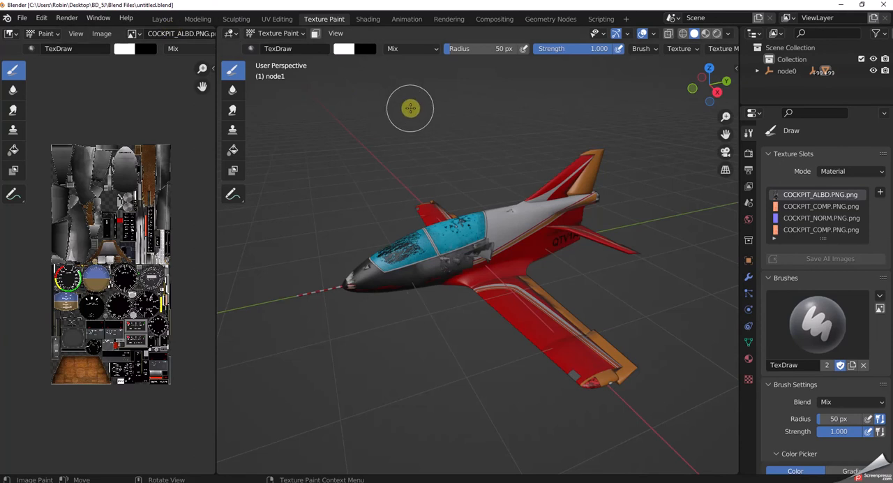
Switch to the Shading workspace, turn off the Extras overlay and view the aircraft from a lower side angle.
left_click(366, 20)
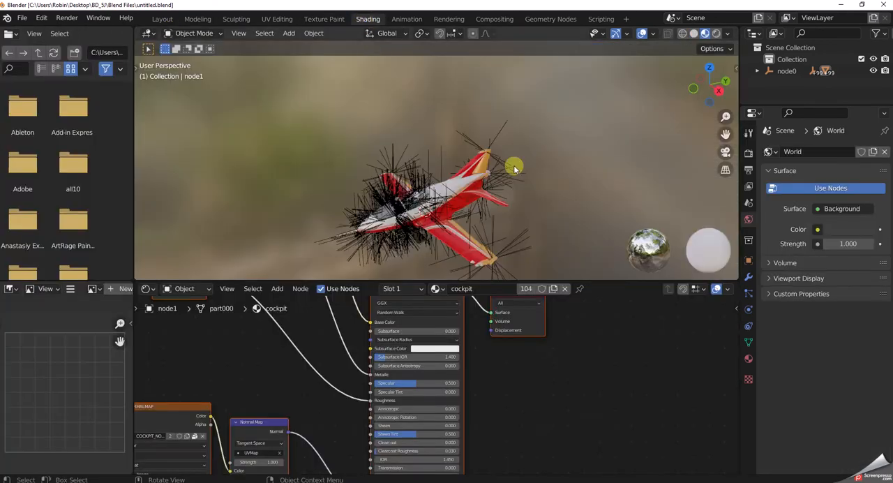
left_click(653, 33)
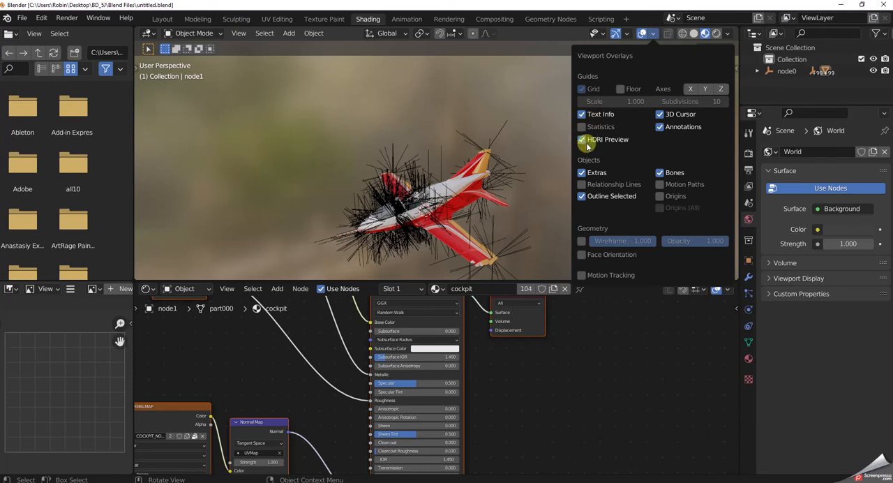
left_click(582, 172)
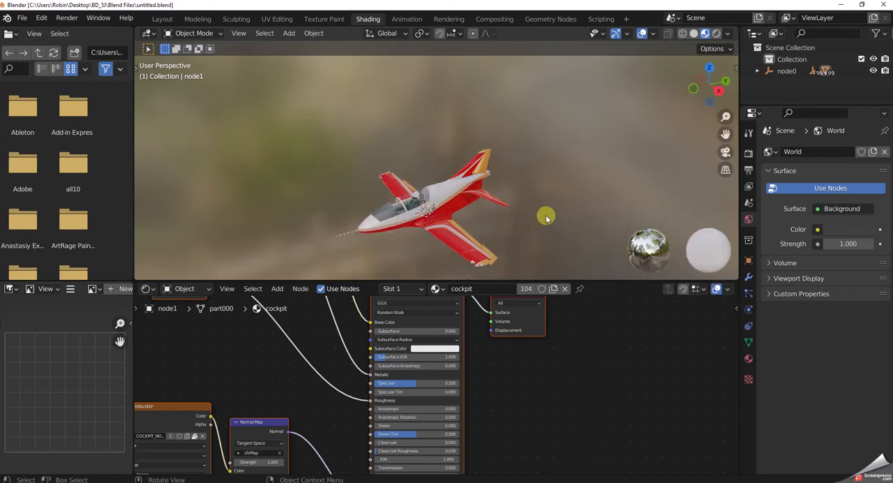
middle_click_drag(445, 207, 441, 183)
left_click_drag(726, 135, 741, 85)
scroll(612, 236, "up", 2)
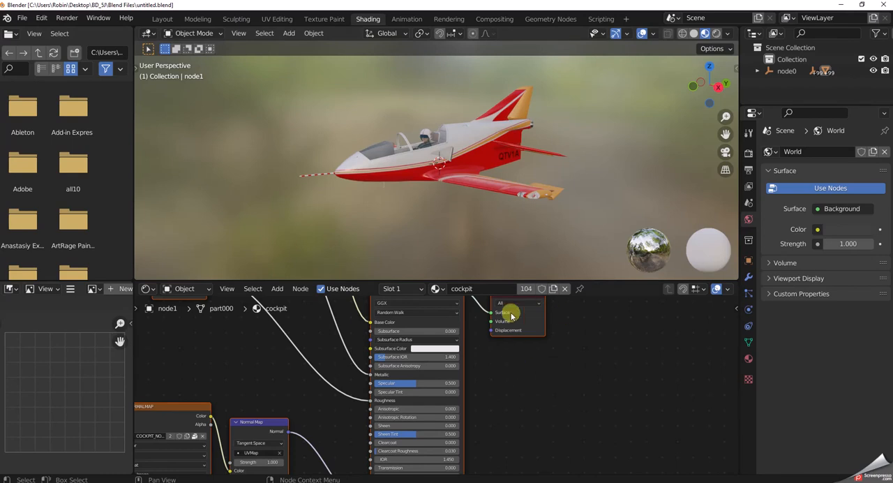
Close the Shading workspace's 3D viewport area and show the whole cockpit material node tree in the enlarged shader editor.
right_click(346, 35)
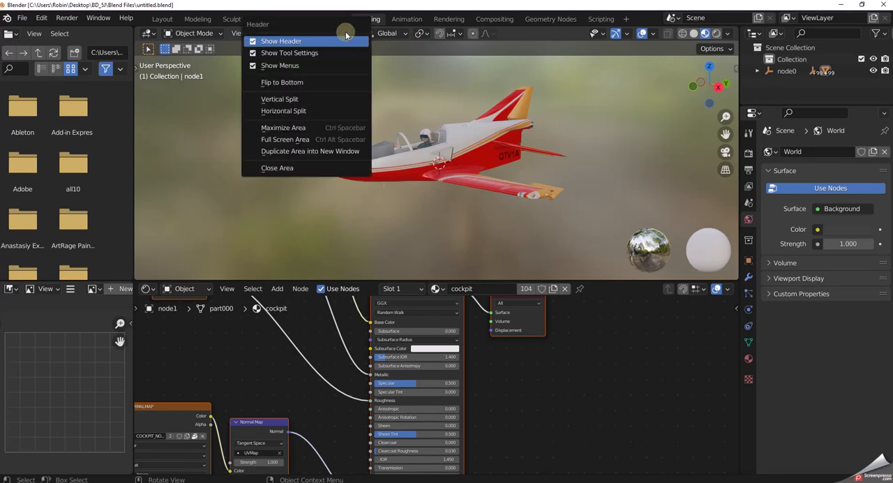
left_click(284, 169)
scroll(364, 263, "down", 1)
scroll(364, 263, "down", 3)
middle_click_drag(474, 145, 581, 159)
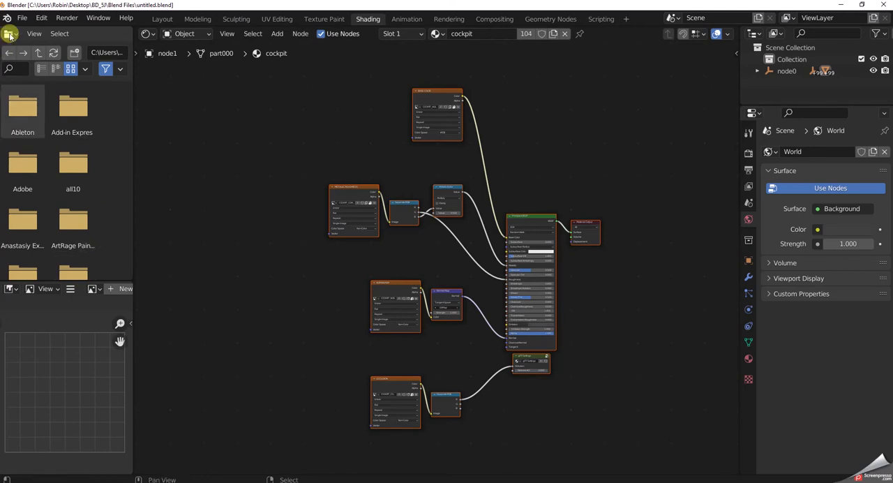
Change the file browser area to a 3D Viewport, widen it and show the aircraft from the side.
left_click(12, 35)
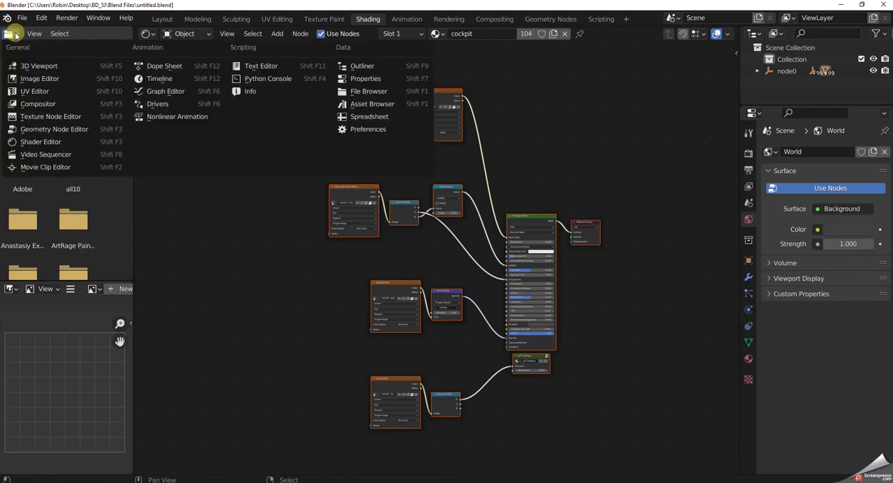
left_click(25, 67)
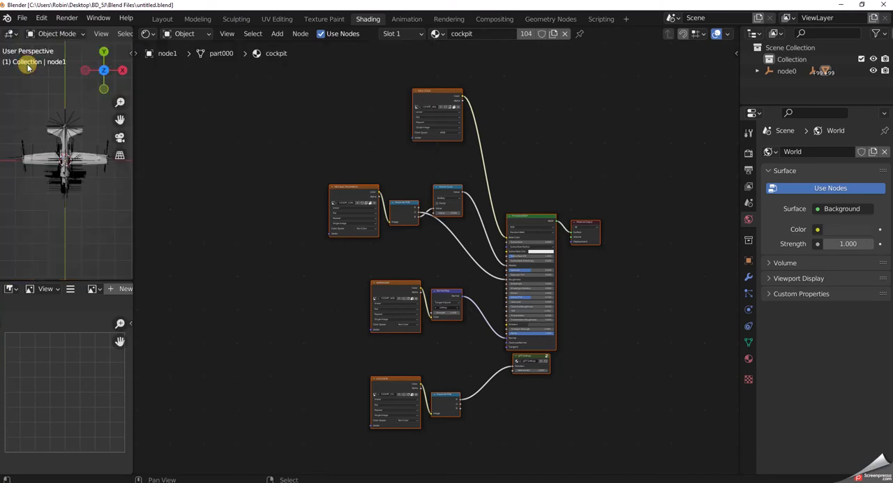
left_click_drag(133, 216, 246, 222)
middle_click_drag(202, 194, 113, 72)
scroll(152, 149, "up", 5)
scroll(157, 150, "down", 3)
Turn off the Floor, X and Y axes, 3D Cursor, Annotations, Bones, Motion Paths, Origins and Extras overlays in the new 3D viewport.
scroll(205, 39, "right", 5)
scroll(201, 35, "right", 1)
left_click(238, 36)
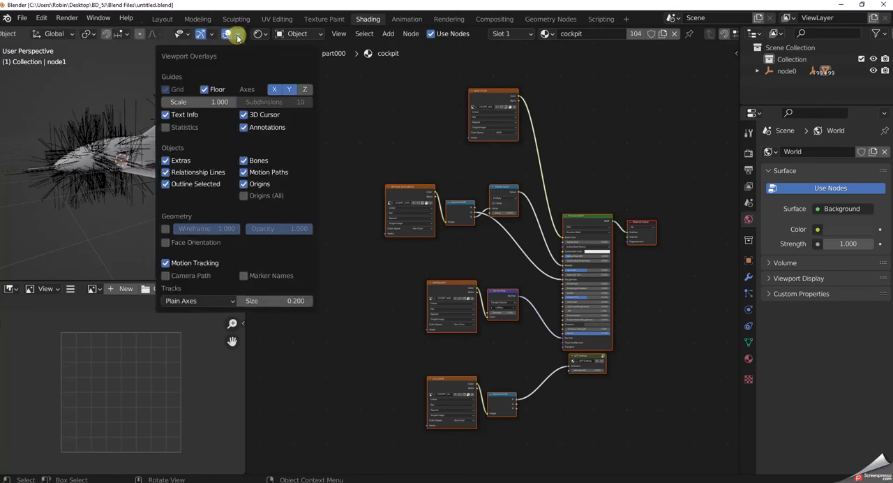
left_click(275, 89)
left_click(291, 91)
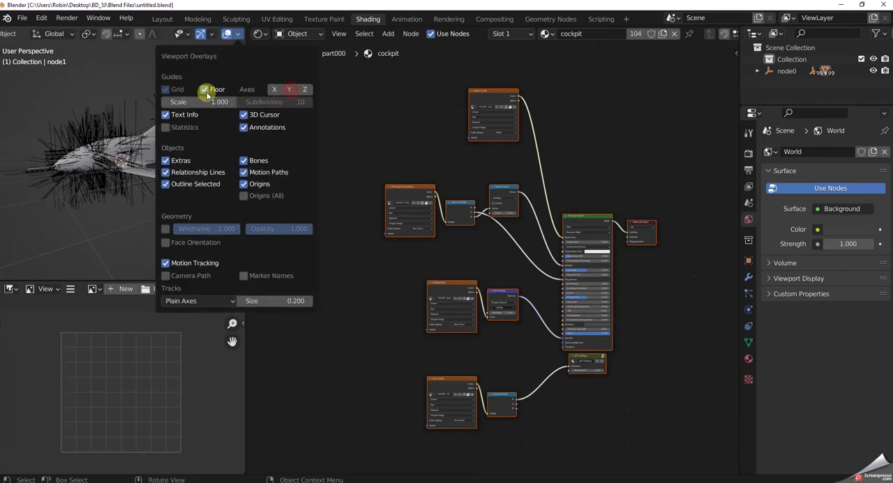
left_click(203, 90)
left_click(244, 115)
left_click(243, 127)
left_click(243, 160)
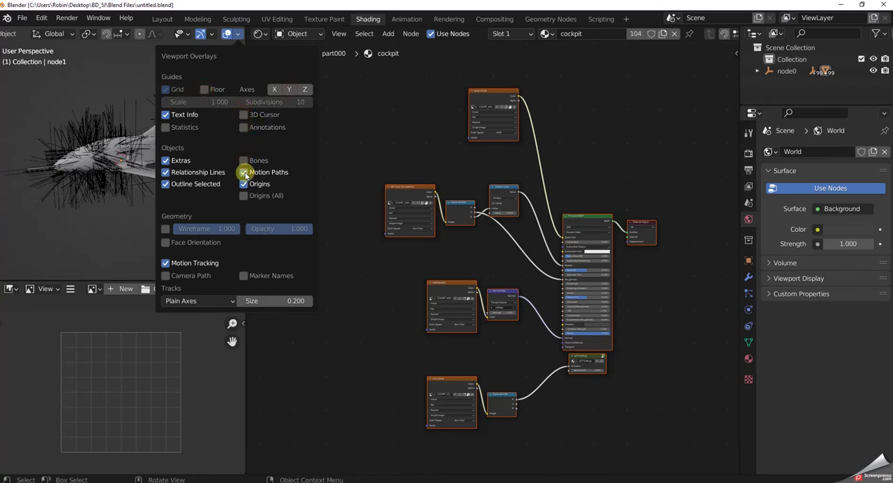
left_click(166, 160)
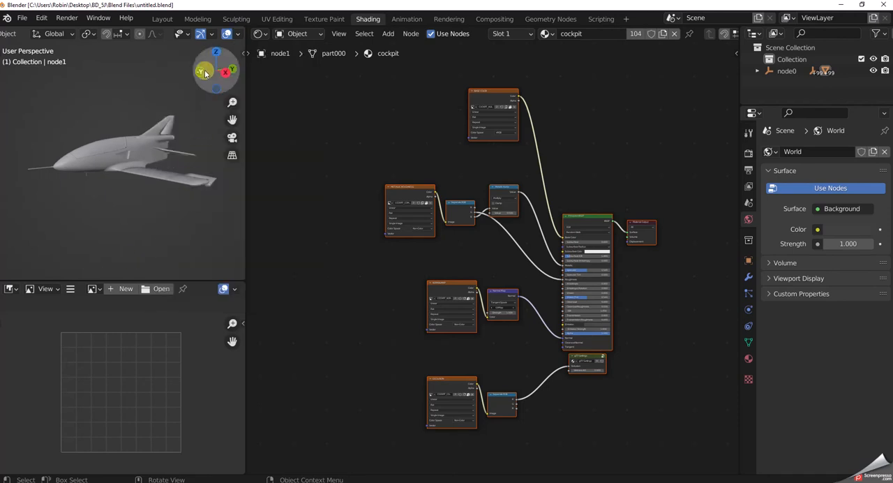
Preview the aircraft in Rendered shading and set the new 3D viewport to Material Preview shading.
scroll(209, 33, "down", 2)
scroll(213, 33, "down", 2)
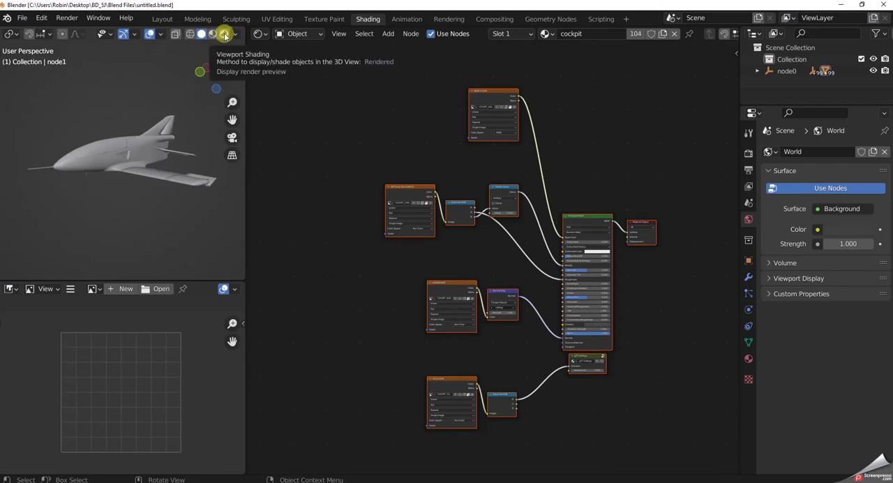
left_click(224, 35)
scroll(175, 139, "up", 2)
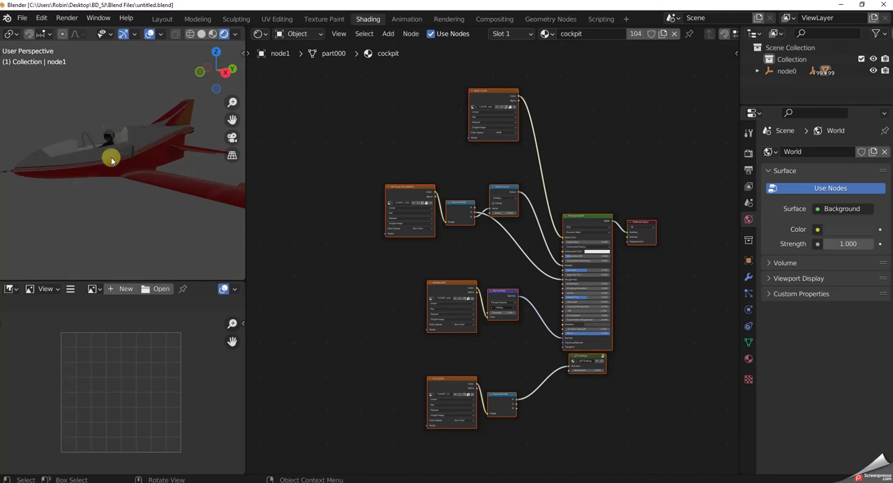
left_click(213, 34)
middle_click_drag(166, 177, 175, 175)
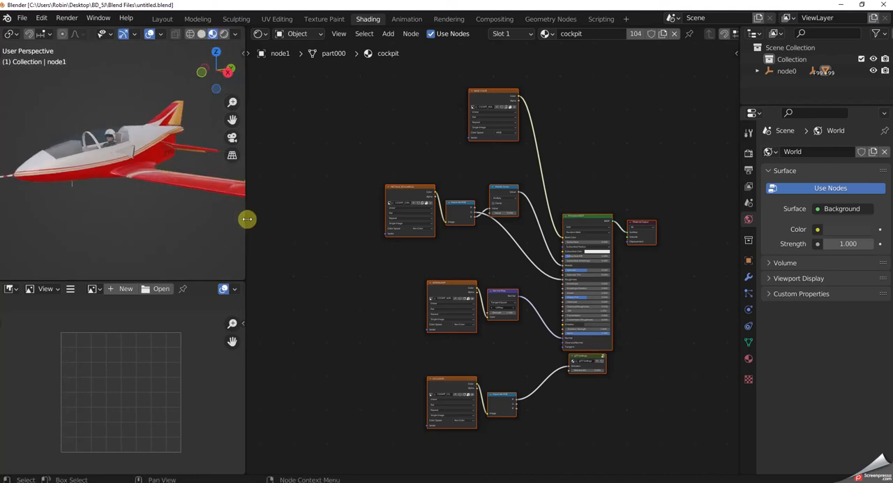
Enlarge the image editor below the 3D viewport and select the wing to show the wings material's node tree.
scroll(247, 219, "down", 1)
scroll(403, 298, "up", 2)
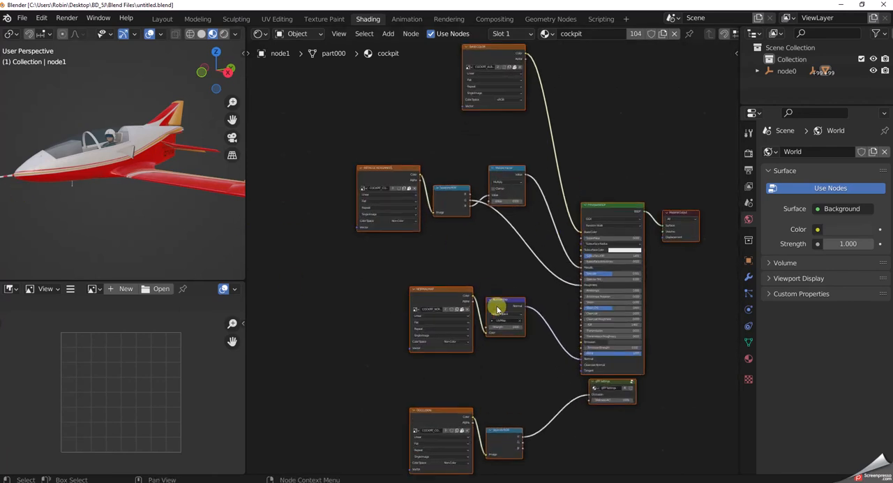
left_click_drag(147, 282, 147, 219)
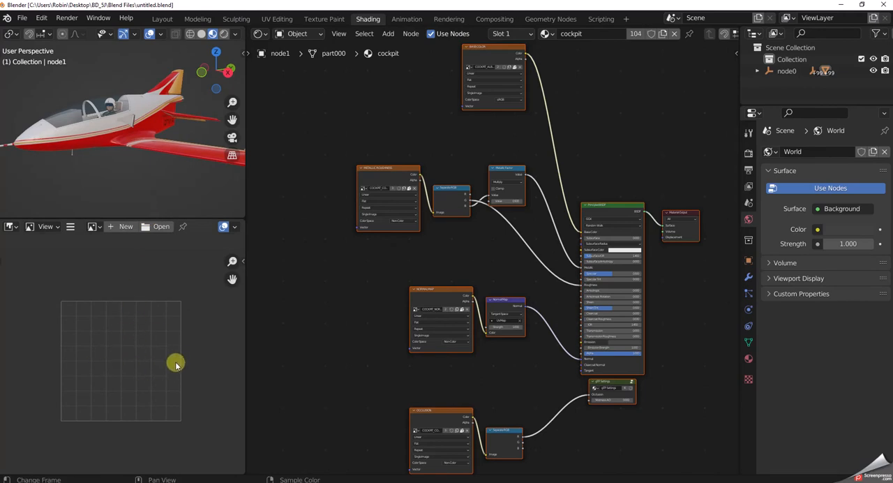
scroll(178, 370, "up", 1)
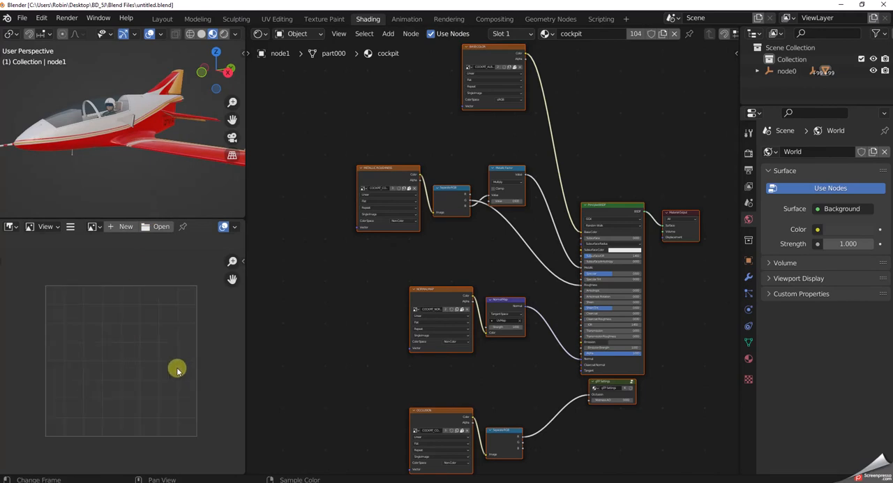
left_click(166, 152)
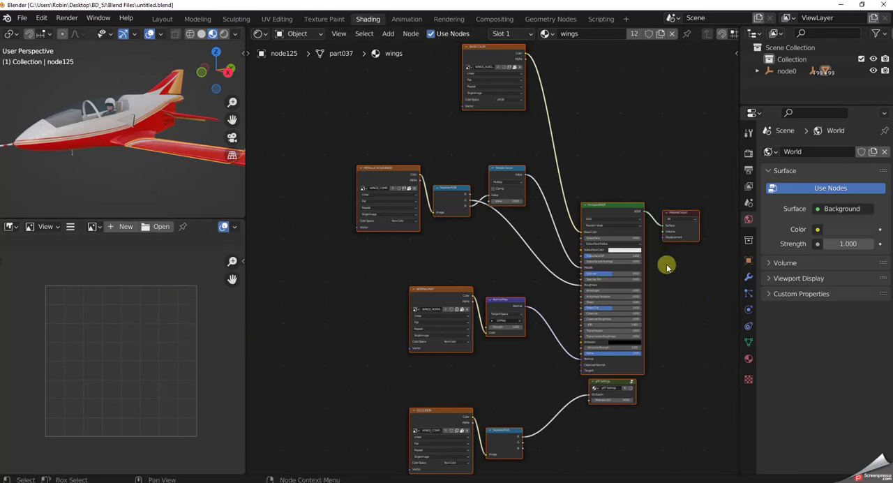
scroll(558, 279, "down", 1)
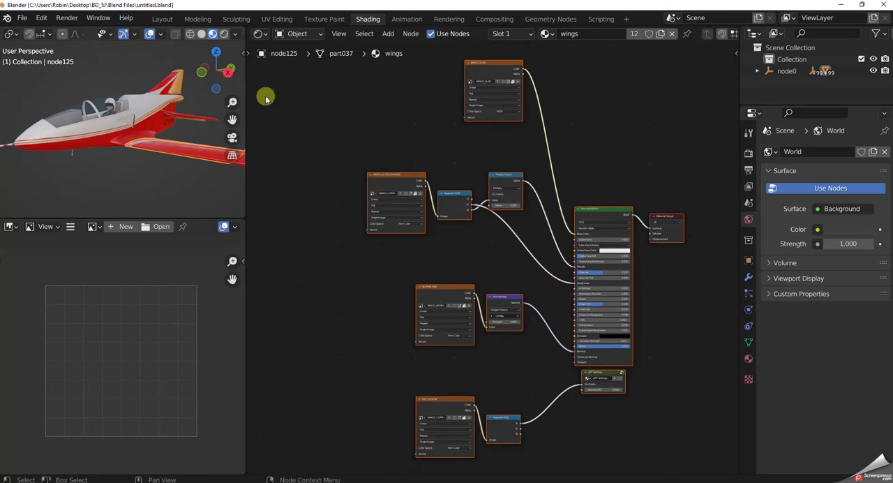
Switch to the Layout workspace and inspect the aircraft from below and from the side.
left_click(163, 19)
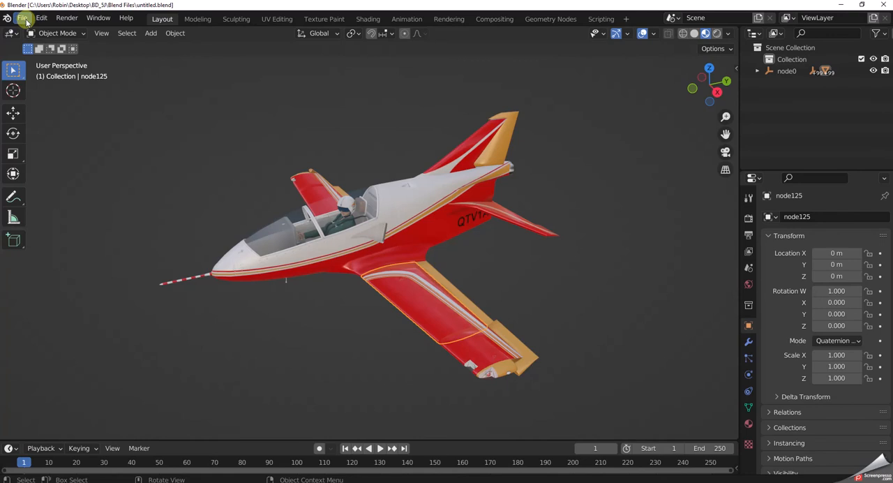
middle_click_drag(549, 320, 493, 216)
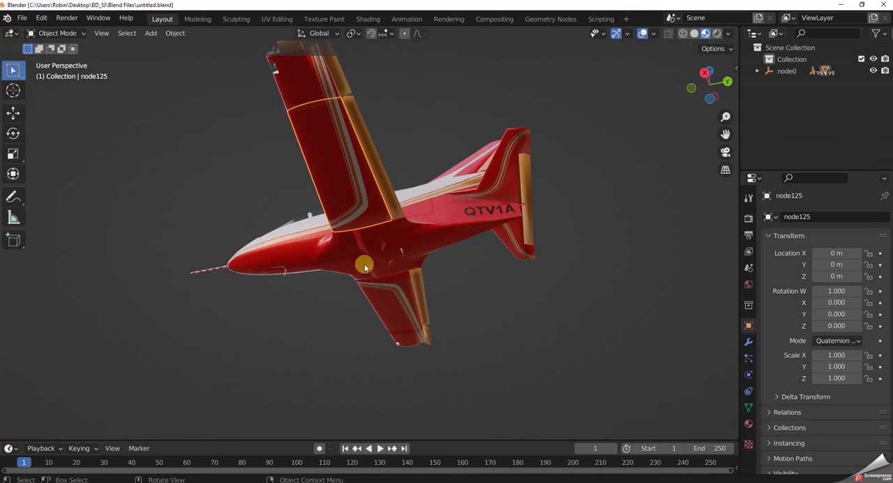
middle_click_drag(462, 329, 548, 397)
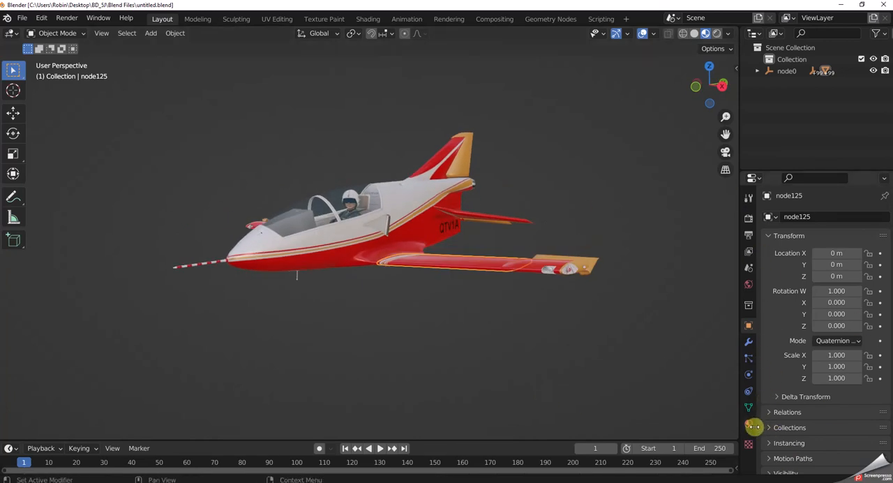
Look through the texture and tool properties and display the selected wing's material properties.
left_click(749, 448)
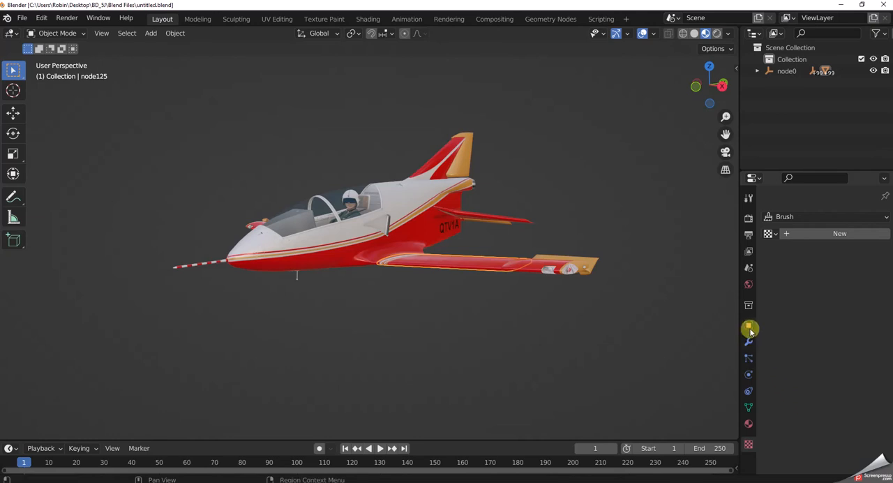
left_click(748, 197)
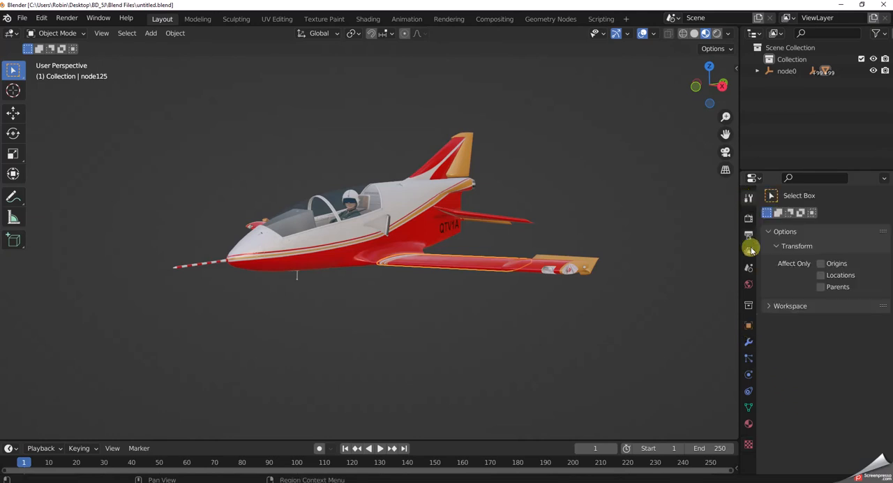
left_click(749, 423)
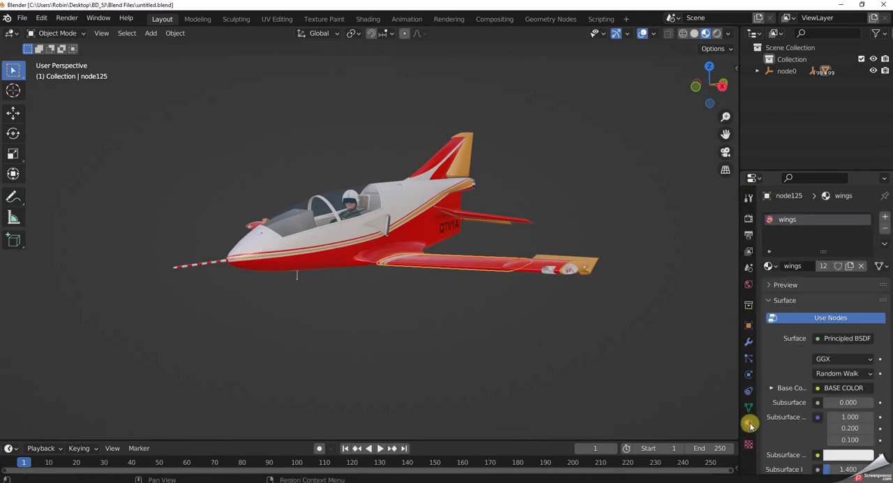
scroll(705, 353, "up", 2)
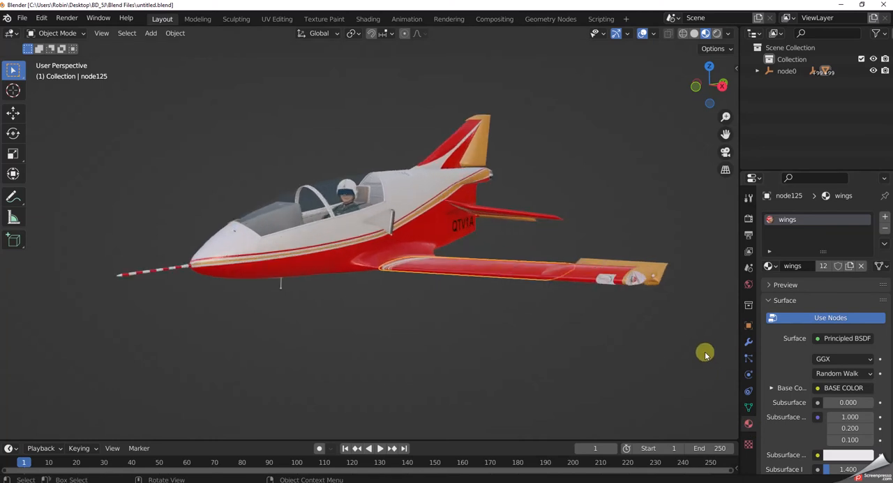
Display the selected wing's object properties and save the project as BD5JORG.blend in the Blend Files folder.
left_click(748, 198)
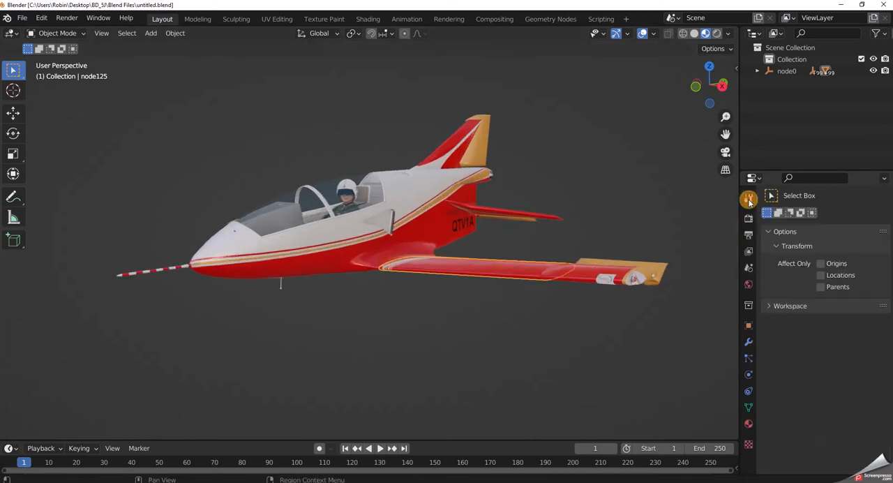
left_click(749, 326)
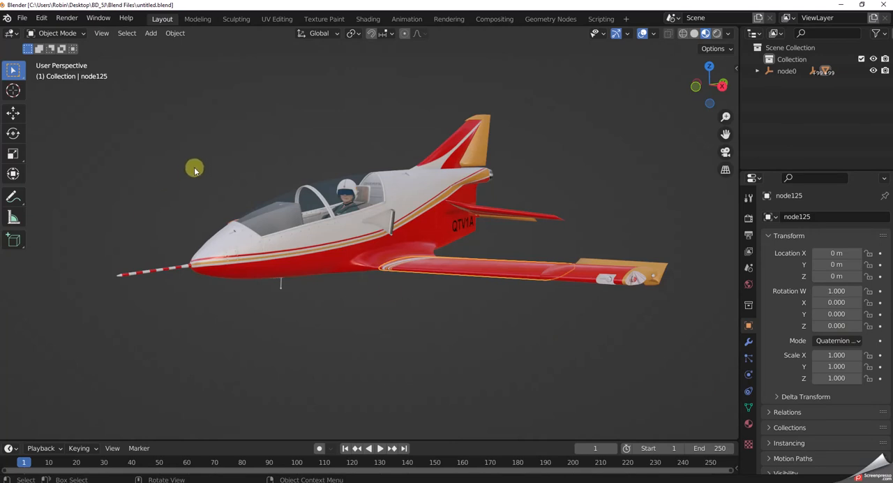
left_click(21, 18)
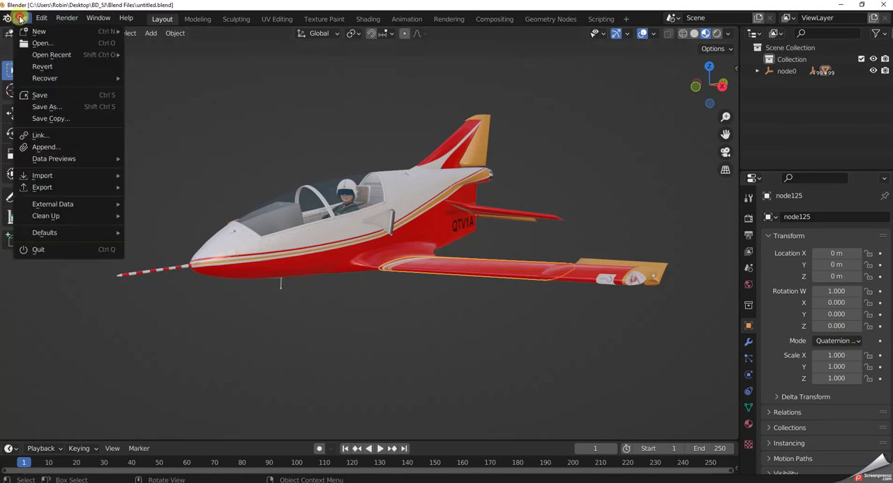
left_click(38, 108)
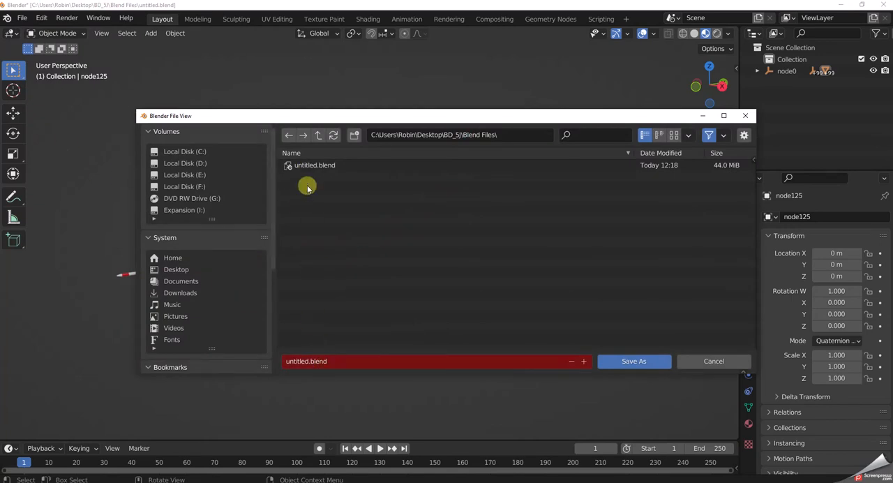
left_click(308, 363)
left_click(308, 362)
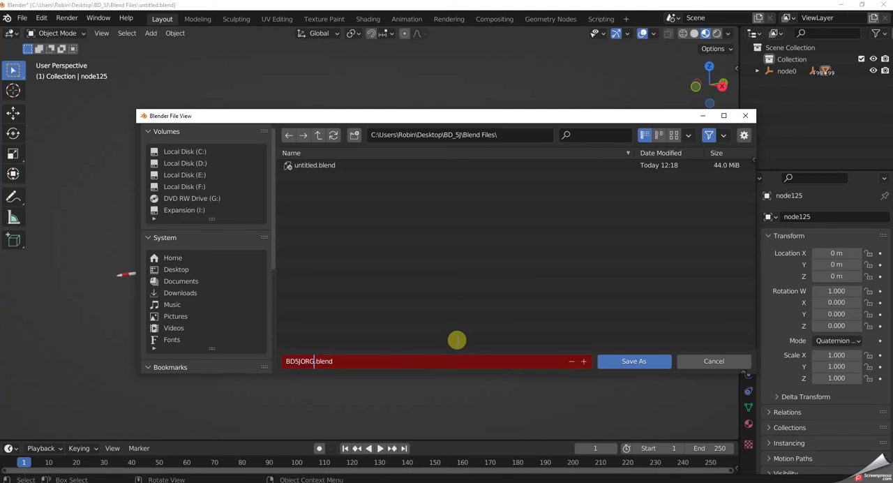
left_click(634, 364)
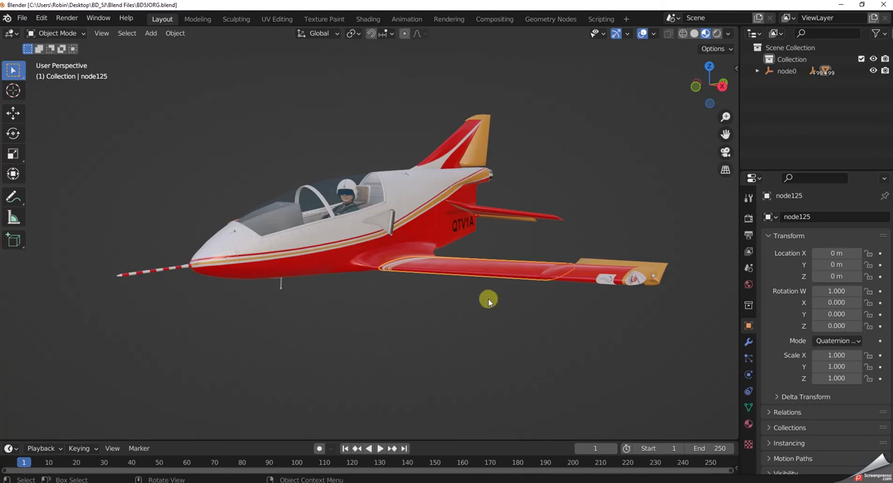
In the Texture Paint workspace, save the wing's albedo texture as WINGS_ALBD.PNG.png in the BD_5J\Paint Base 1 folder.
left_click(454, 274)
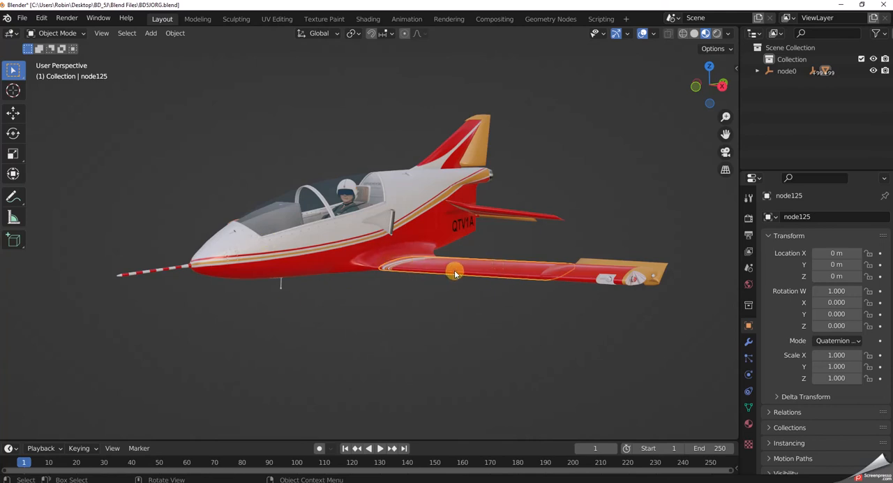
left_click(490, 250)
left_click(487, 270)
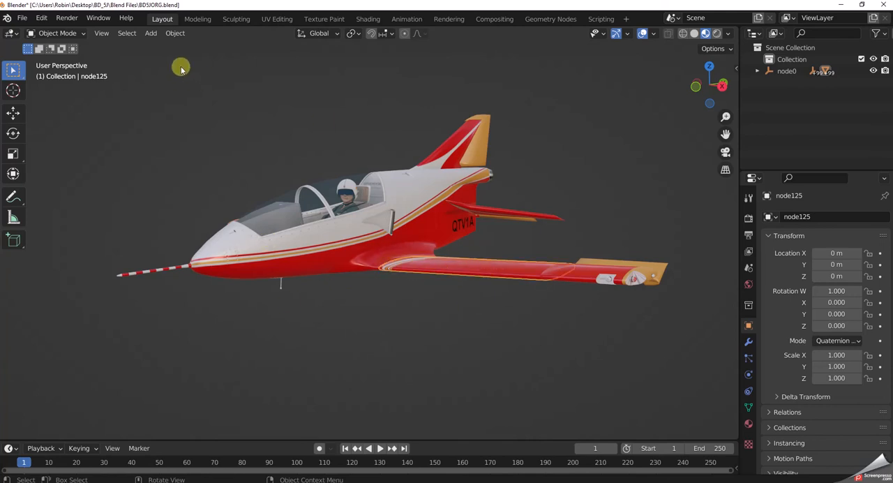
left_click(329, 19)
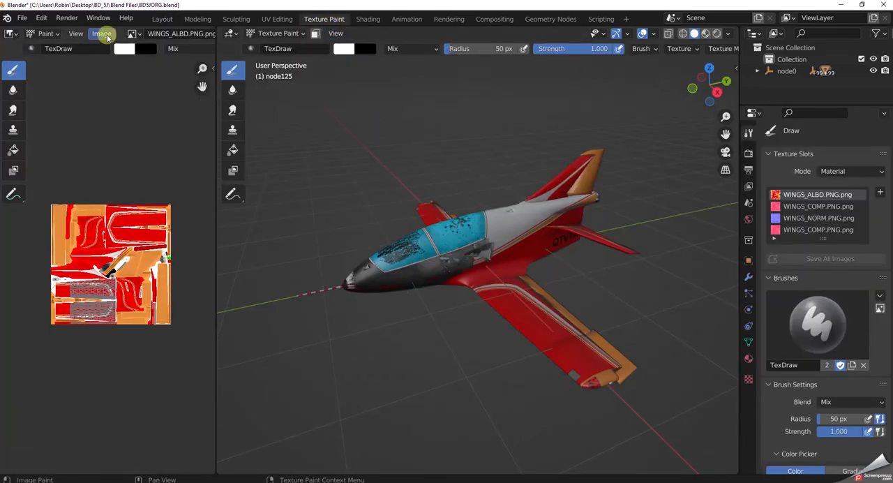
left_click(107, 37)
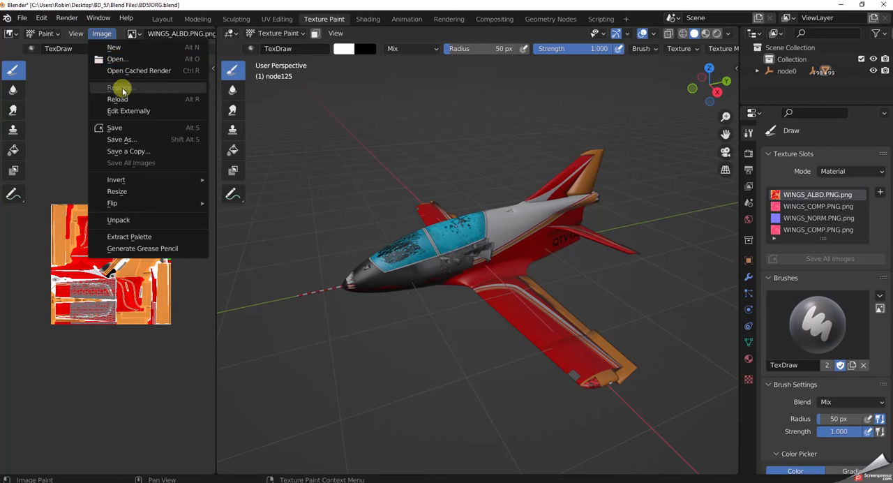
left_click(116, 140)
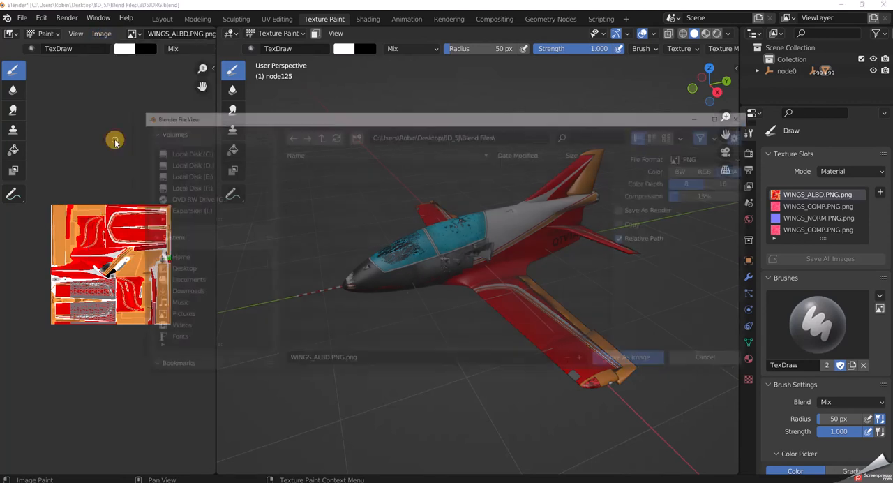
left_click(185, 269)
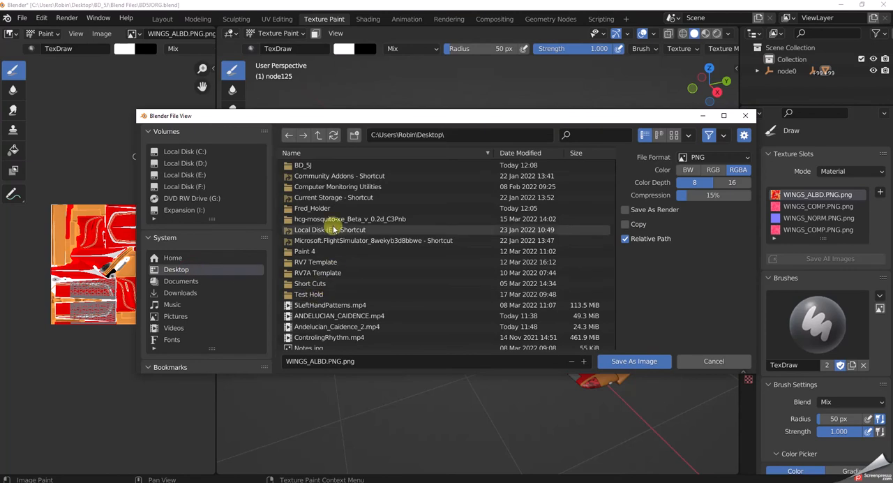
double_click(301, 165)
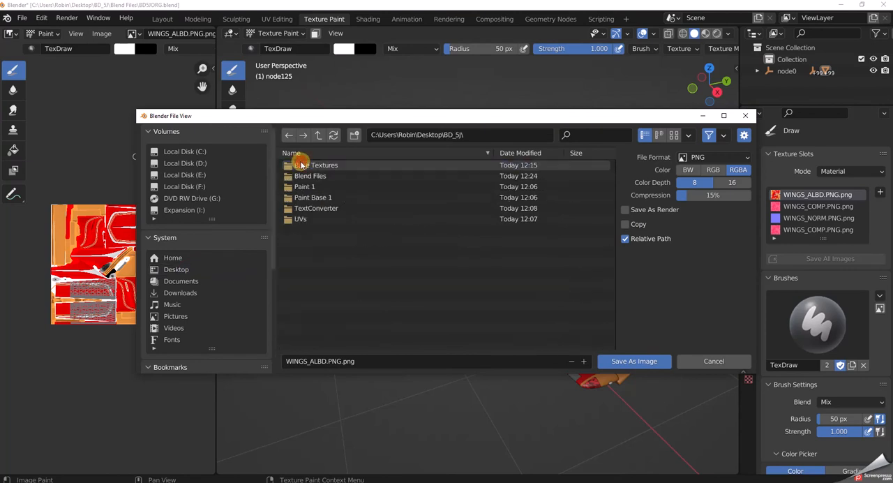
left_click(324, 198)
double_click(324, 199)
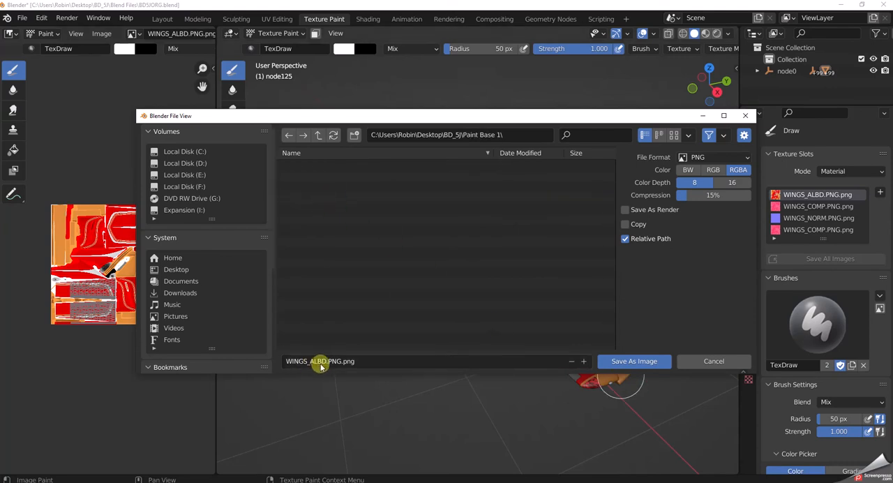
left_click(620, 361)
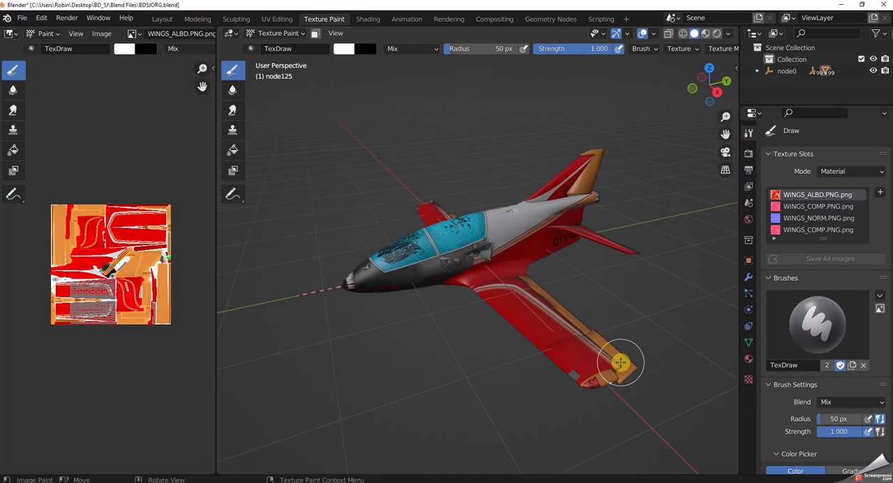
Select the fuselage in the Layout workspace and save its texture as FUSELAGE_ALBD.PNG.png in the Paint Base 1 folder from Texture Paint.
left_click(161, 19)
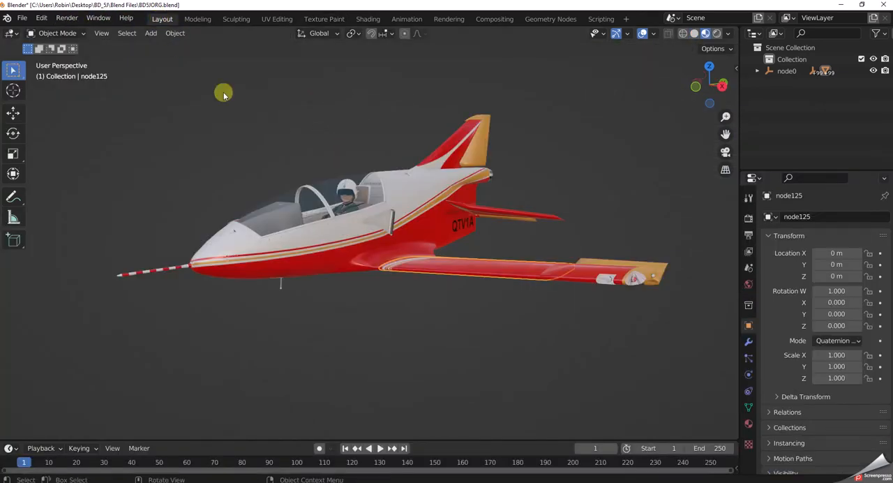
left_click(328, 243)
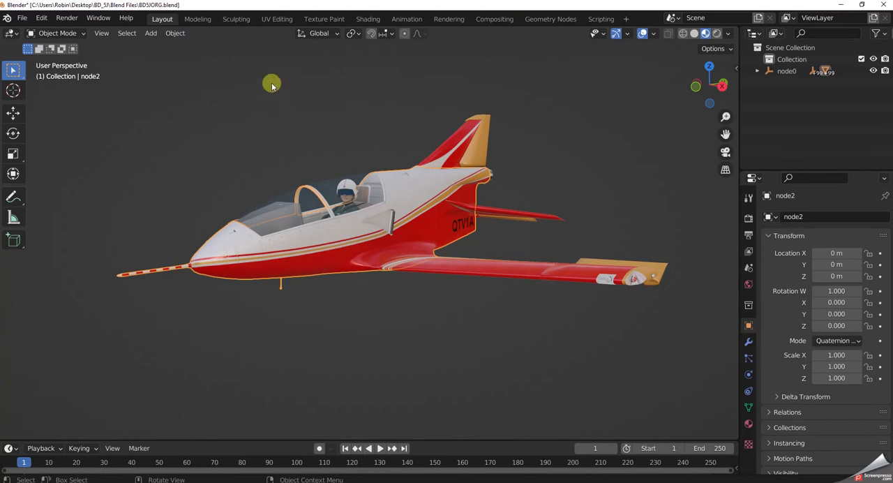
left_click(311, 21)
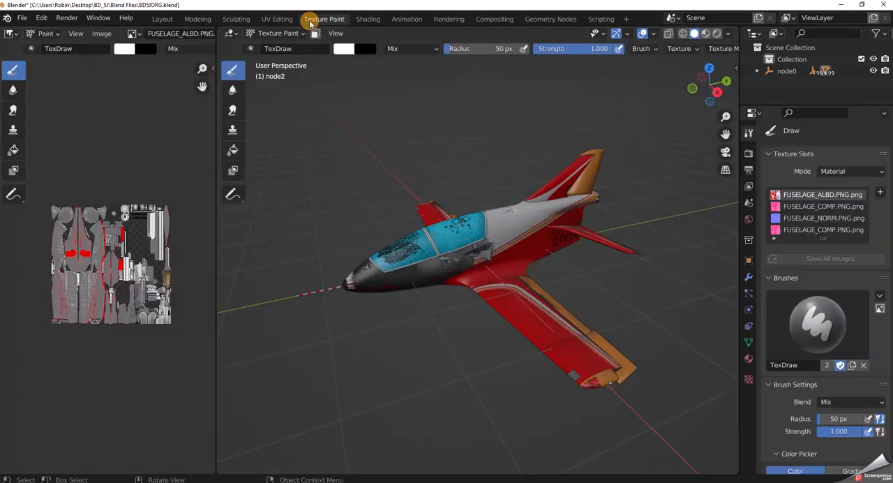
left_click(105, 34)
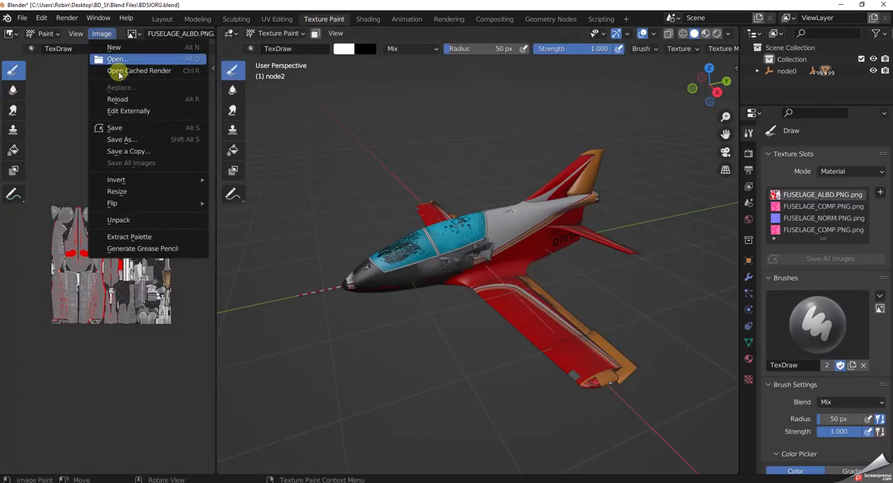
left_click(115, 139)
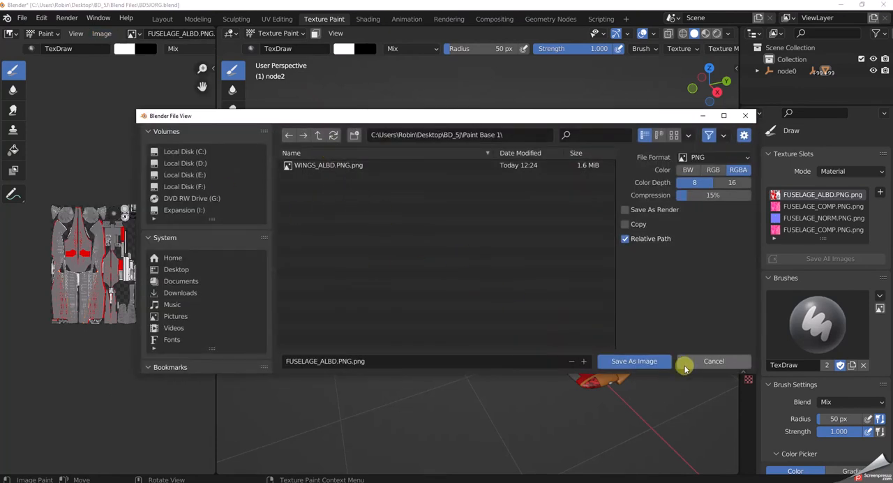
left_click(638, 360)
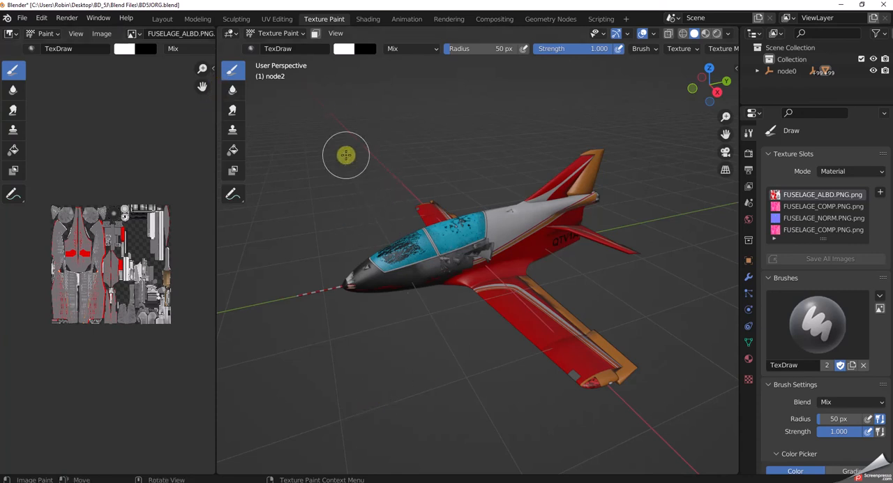
Deselect everything in the Layout workspace and save the project again over BD5JORG.blend.
left_click(159, 19)
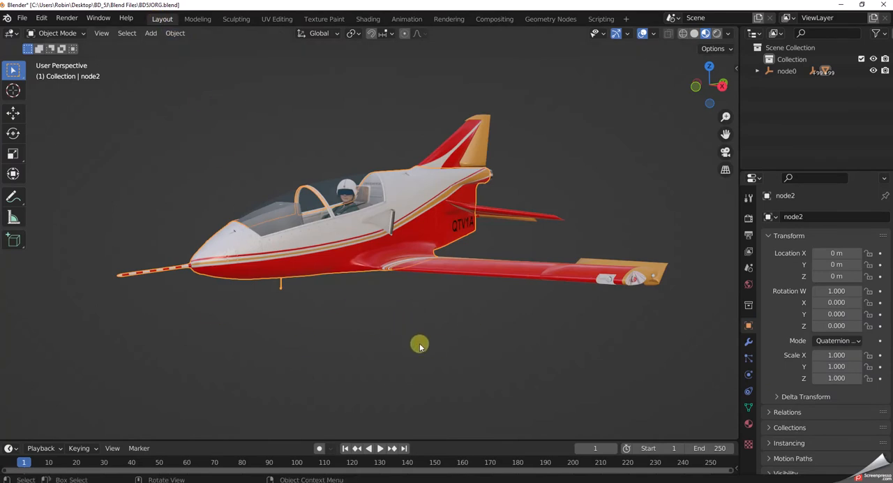
key("alt+a")
middle_click_drag(458, 357, 440, 380)
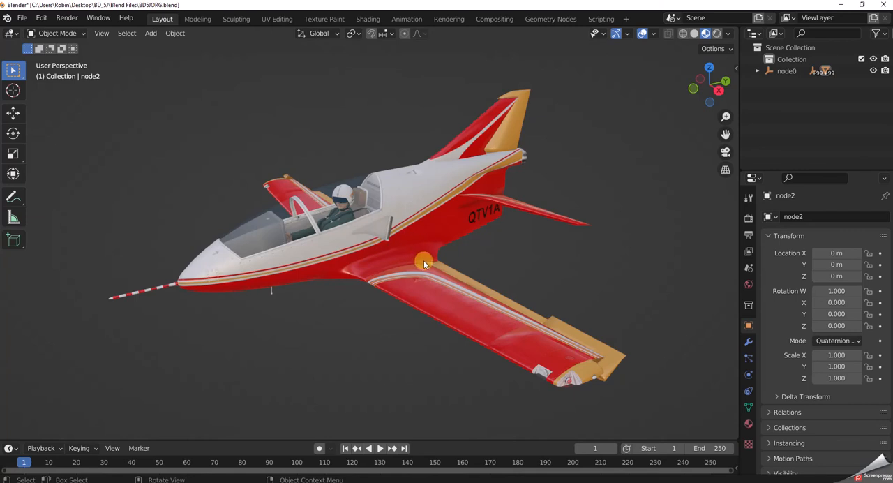
left_click(24, 19)
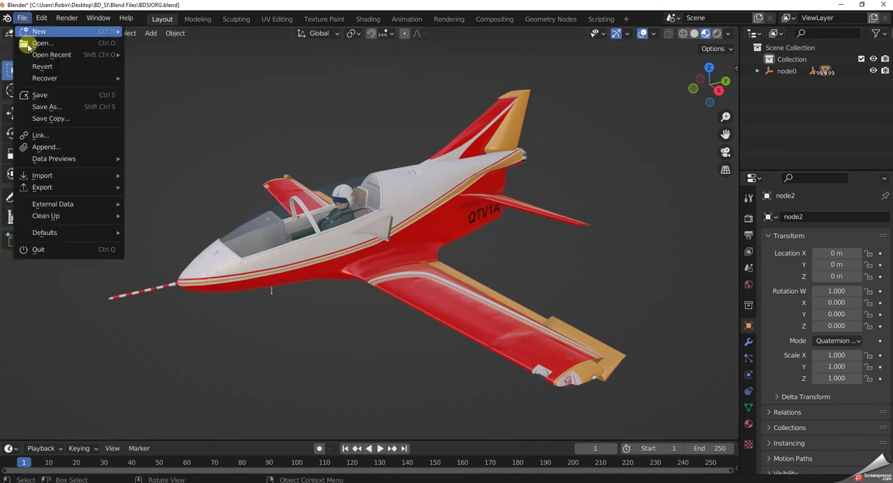
left_click(32, 107)
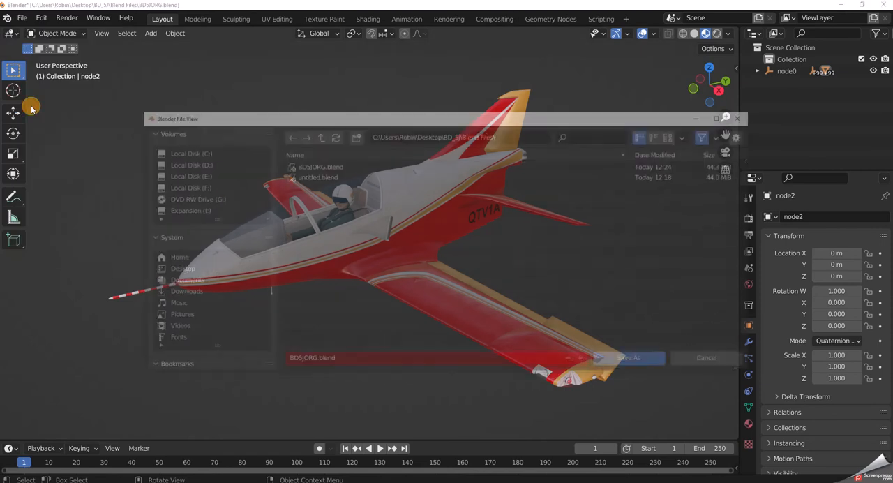
left_click(639, 363)
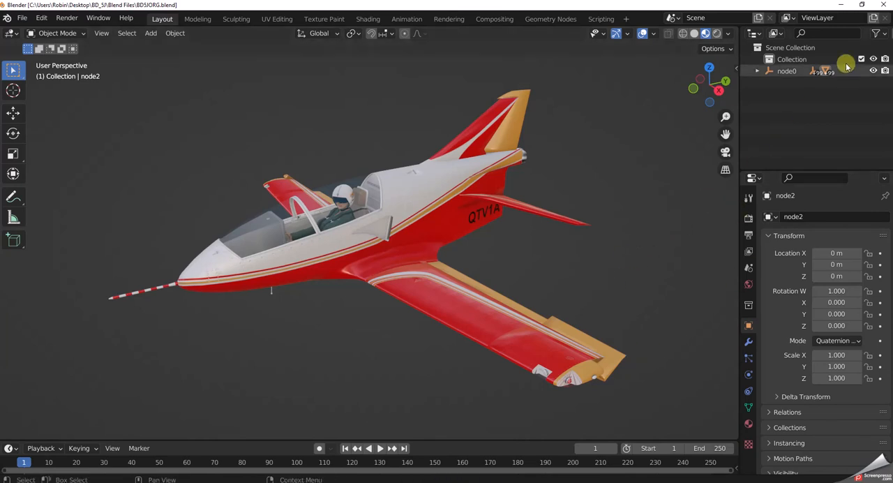
Close Blender, rename the Paint Base 1 folder to Paint Base in File Explorer, and close the folder window.
left_click(883, 6)
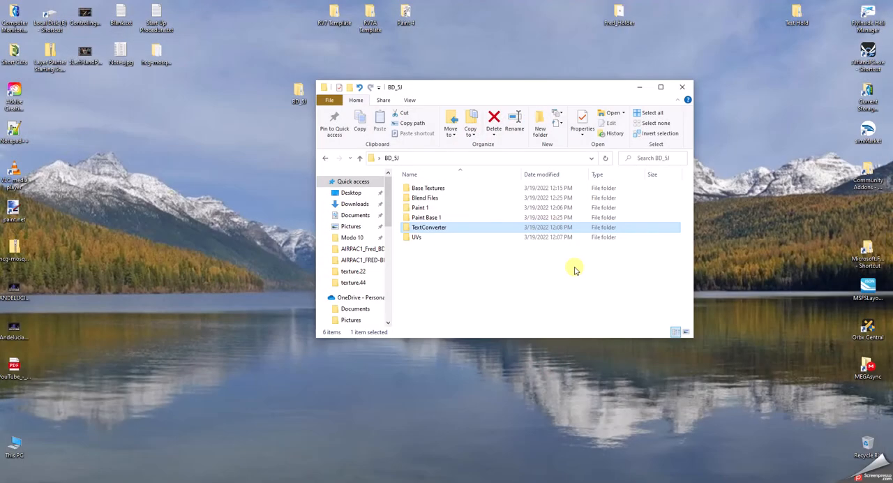
left_click(442, 219)
left_click(442, 219)
left_click(443, 218)
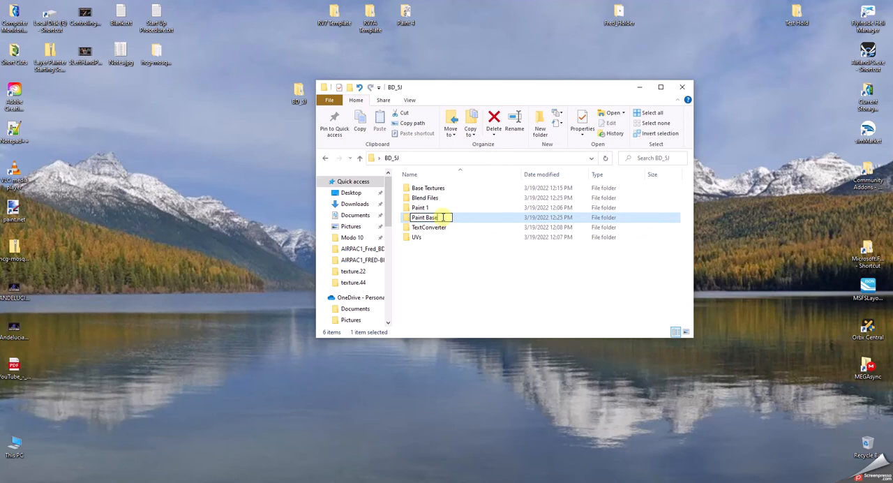
left_click(439, 311)
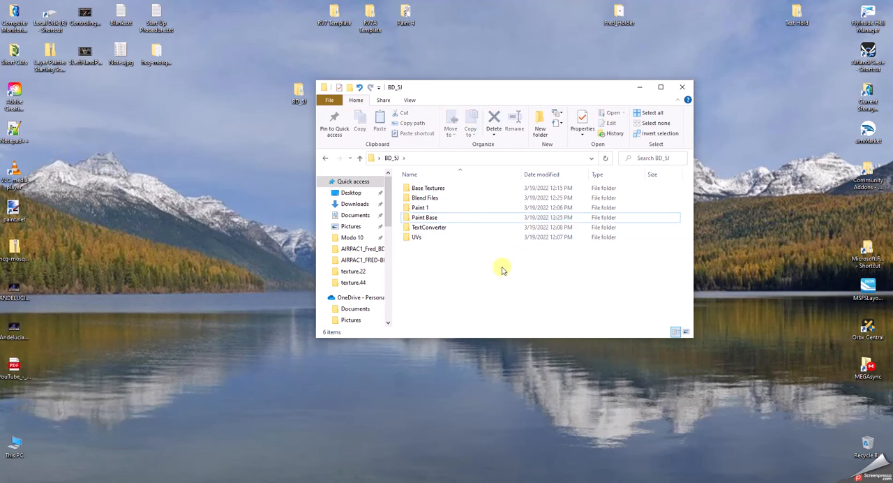
left_click(686, 89)
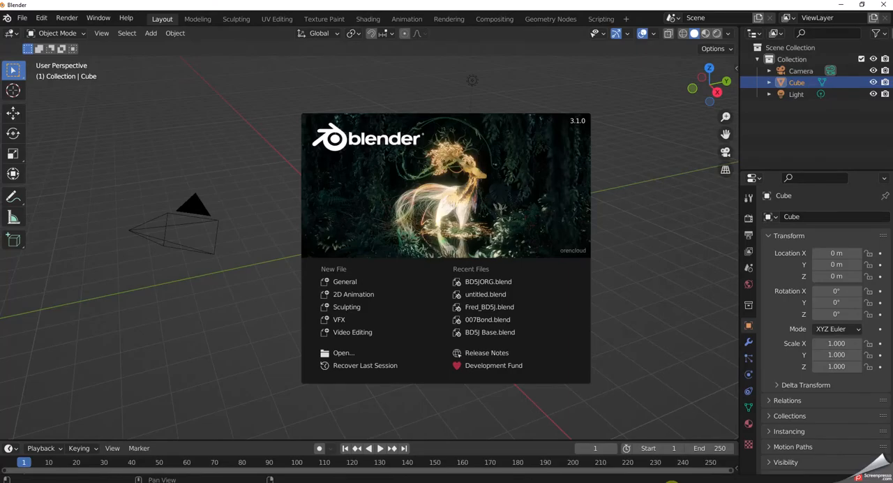
Reopen the recent project BD5JORG.blend.
left_click(497, 285)
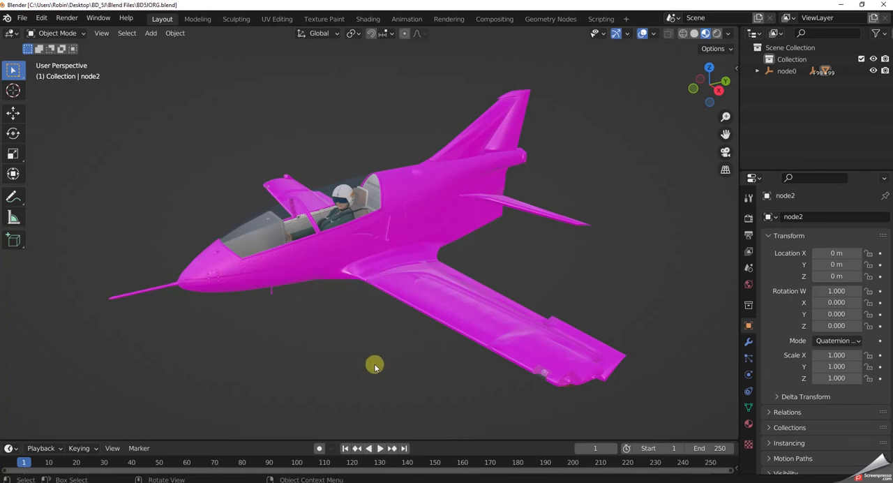
left_click(453, 230)
Find the missing texture files using the BD_5J\Paint Base folder, and undo the relinking.
left_click(24, 20)
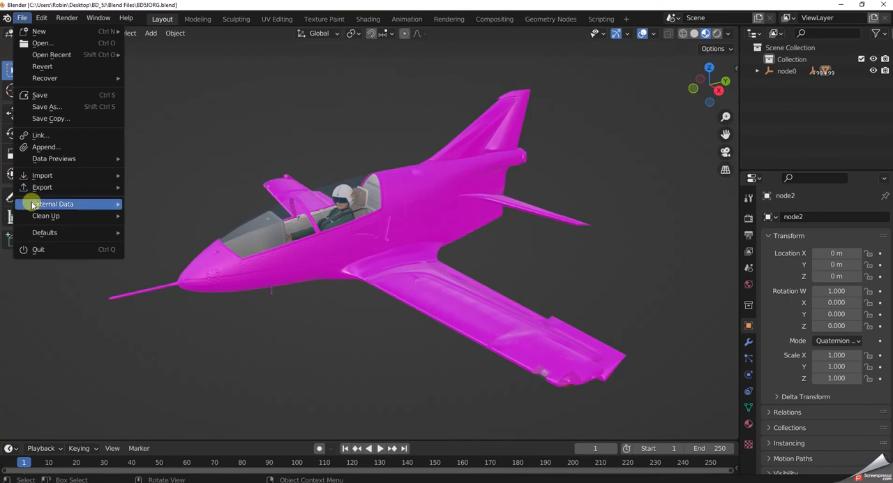
mouse_move(33, 209)
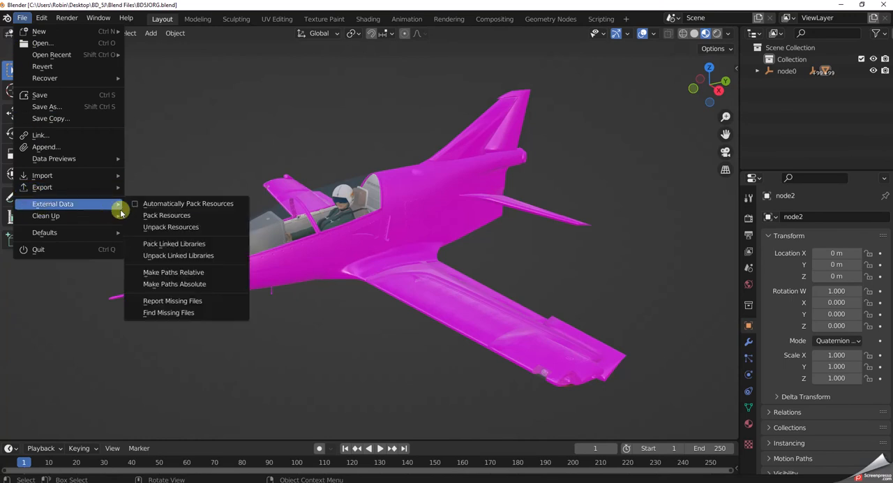
left_click(178, 314)
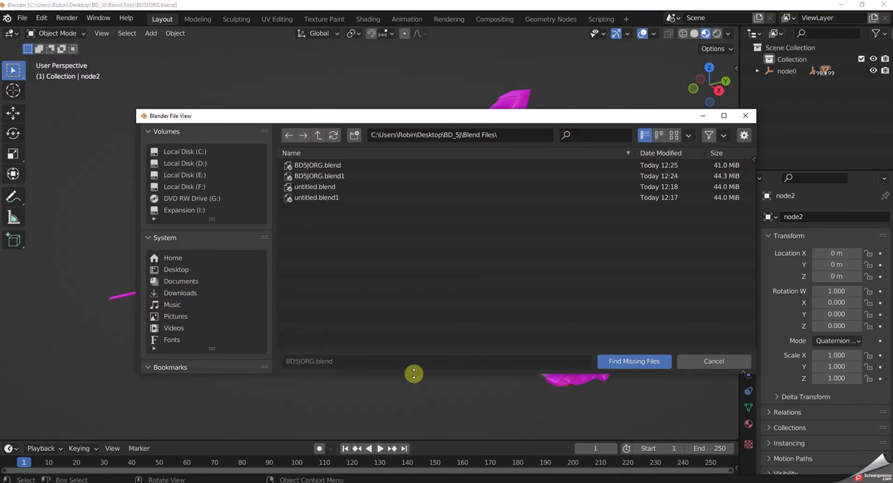
left_click(318, 135)
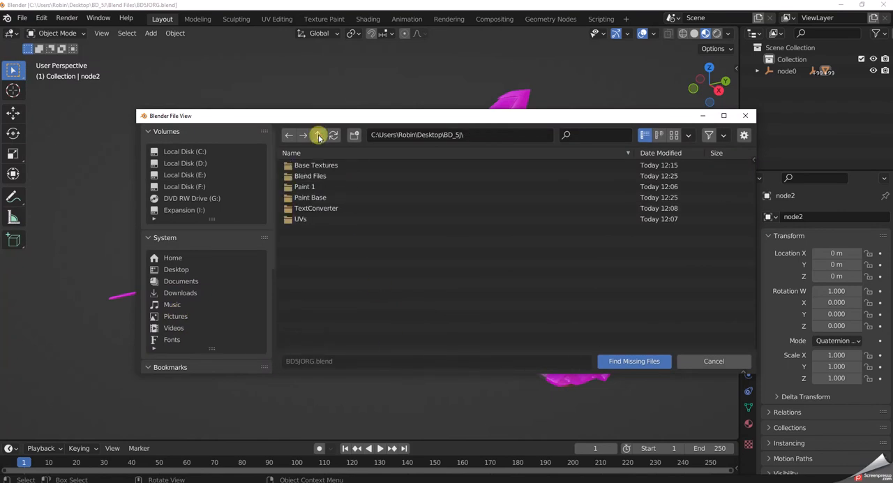
left_click(314, 198)
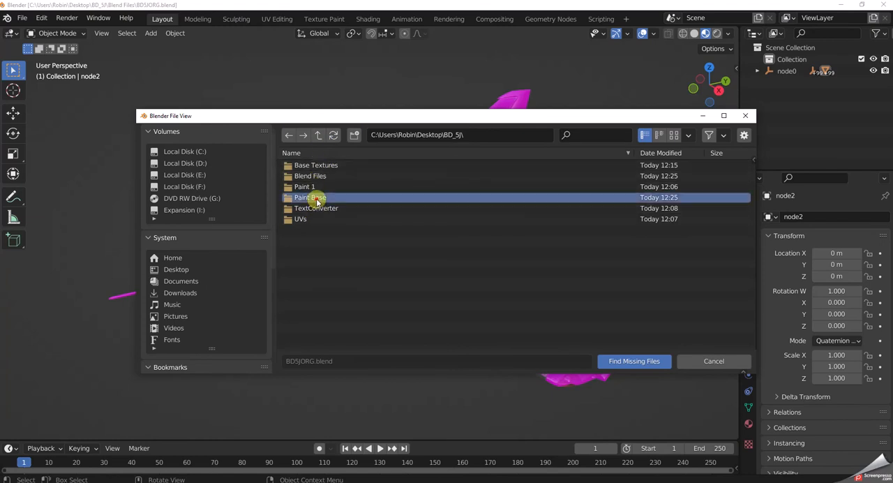
left_click(621, 361)
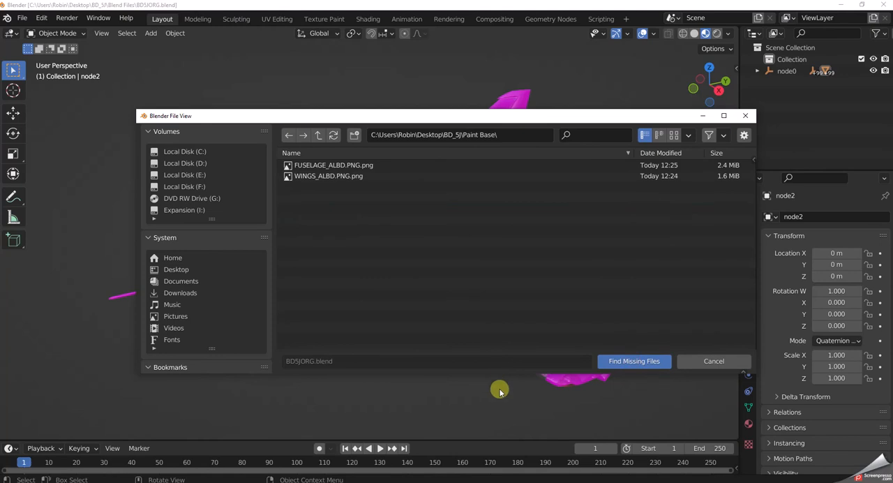
left_click(650, 365)
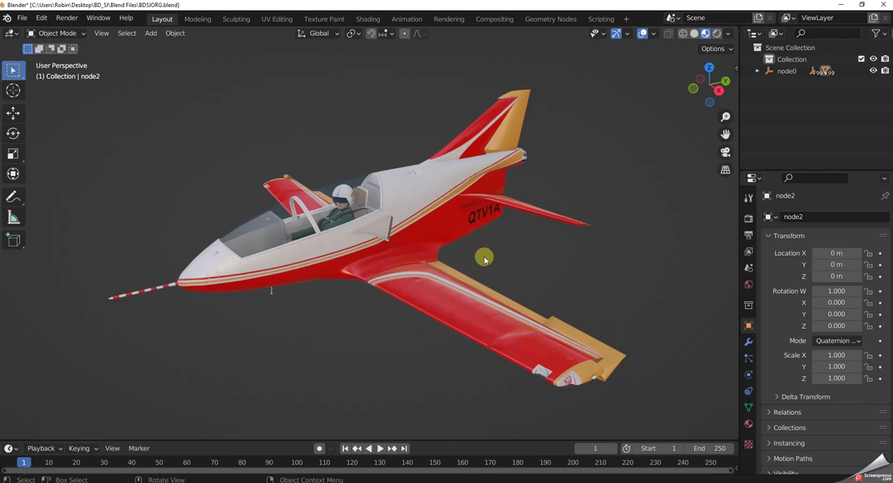
key("ctrl+z")
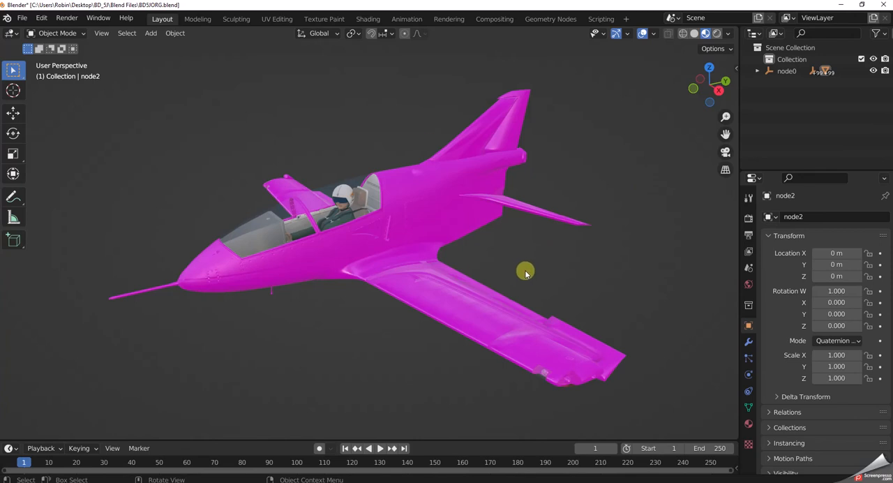
left_click(23, 18)
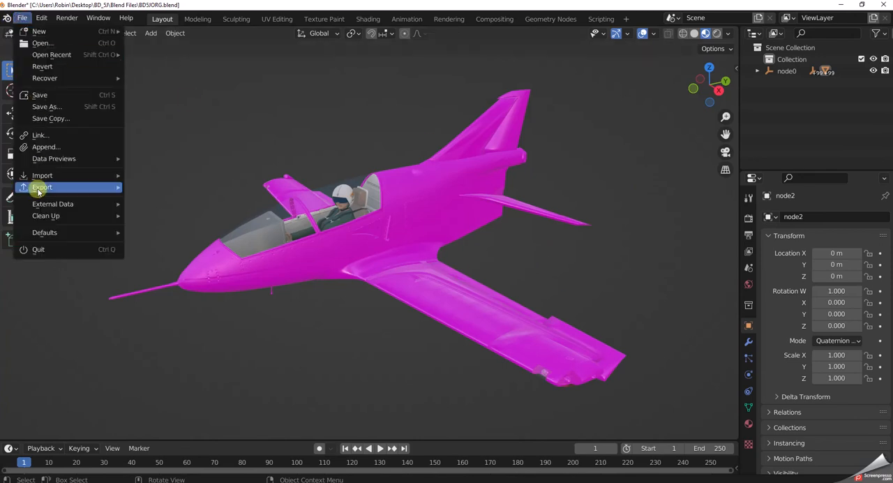
mouse_move(42, 180)
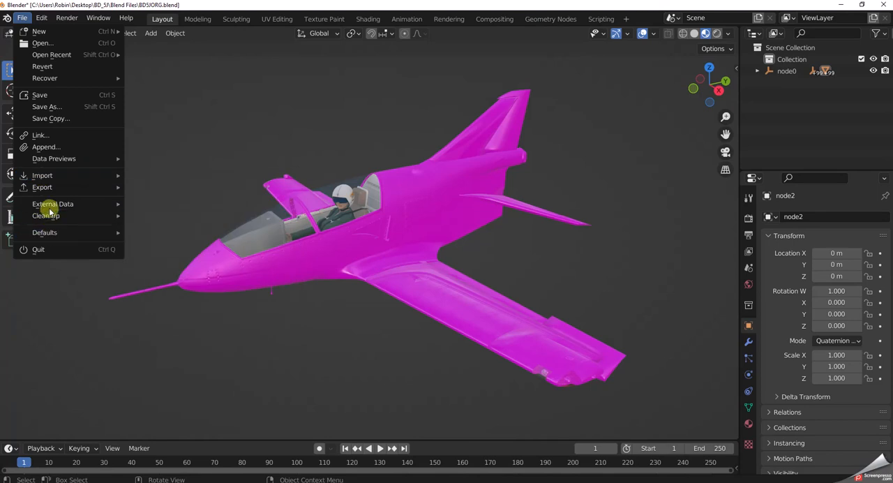
mouse_move(51, 207)
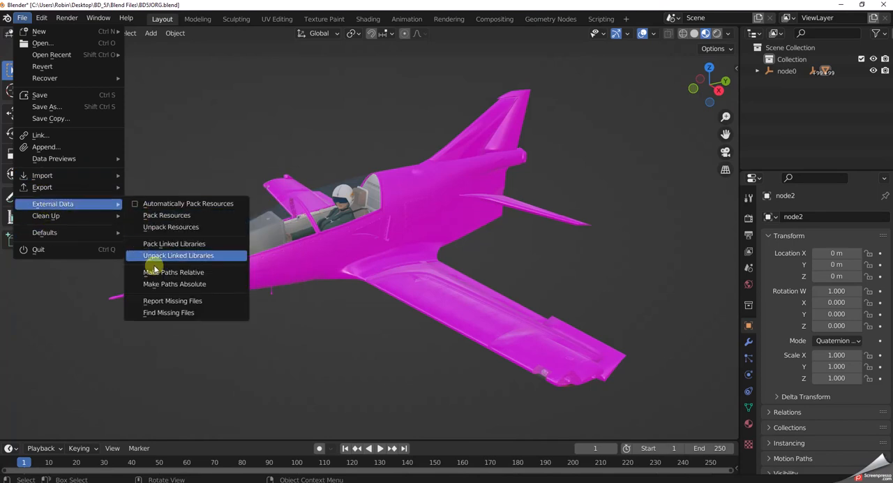
left_click(166, 312)
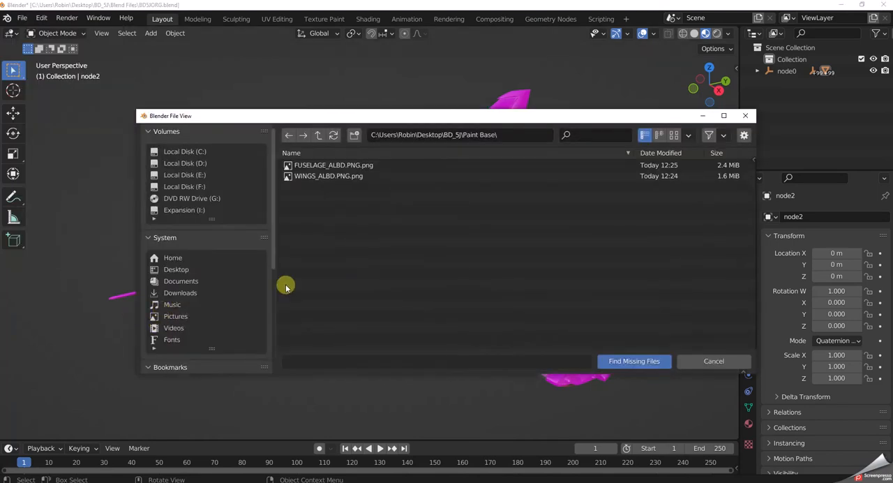
left_click(319, 135)
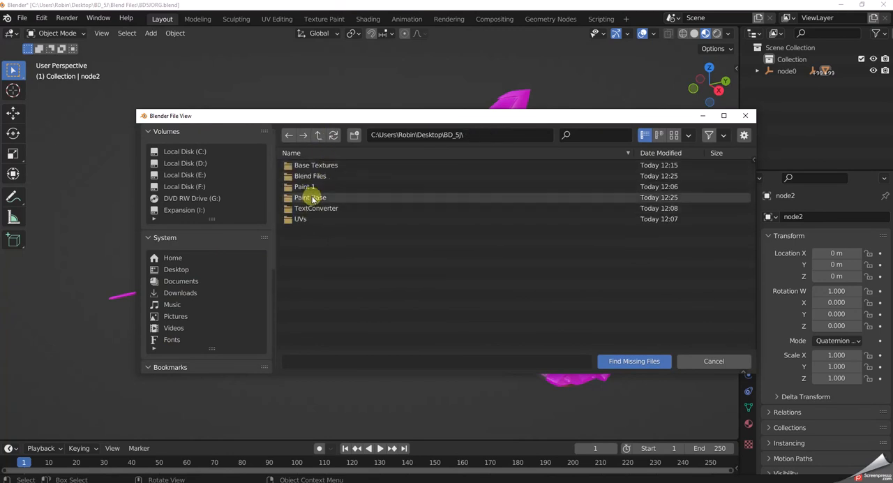
left_click(305, 187)
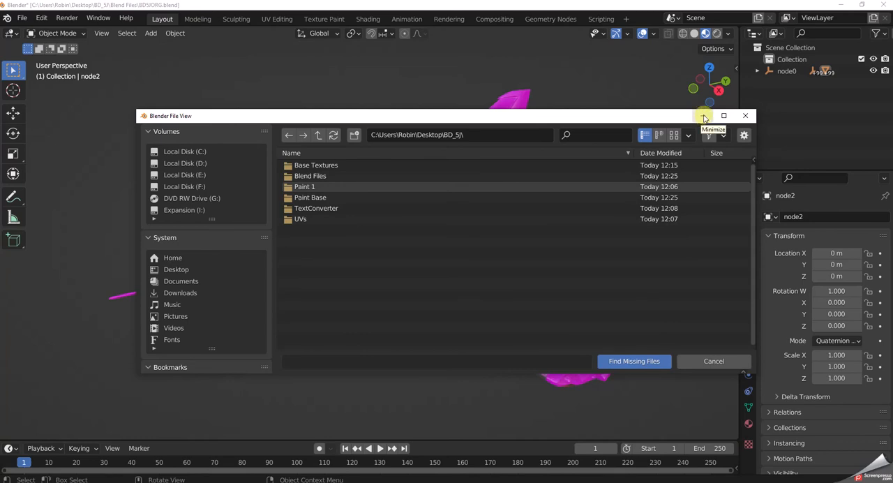
left_click(704, 116)
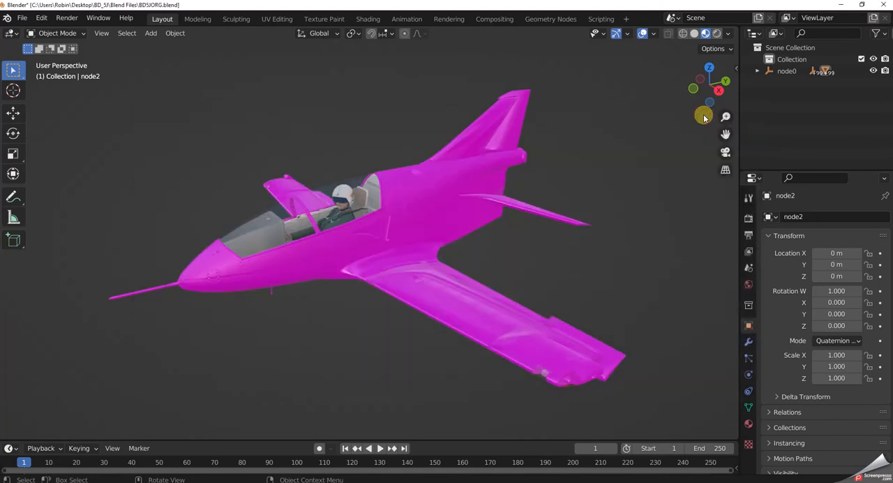
Restore and lower the Blender window to expose the desktop, and open the aircraft-fred-bd5j-v282 folder in Community Addons\Aircraft.
double_click(578, 7)
left_click_drag(572, 8, 621, 346)
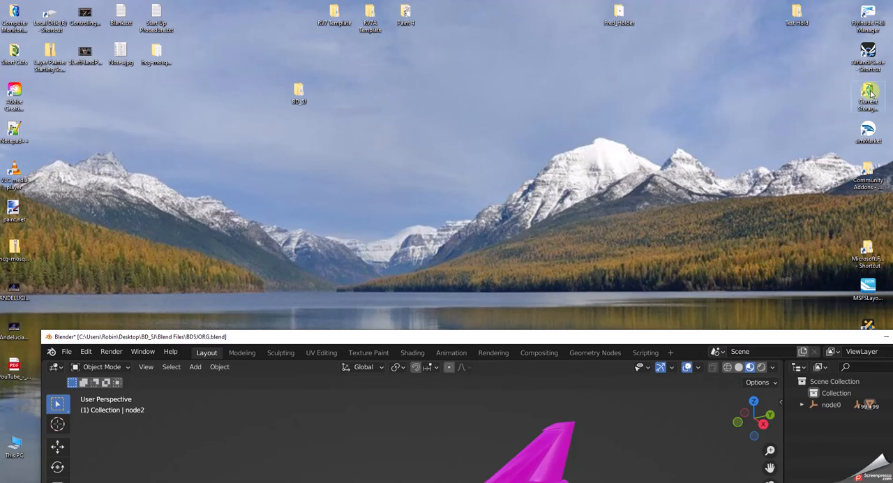
double_click(870, 178)
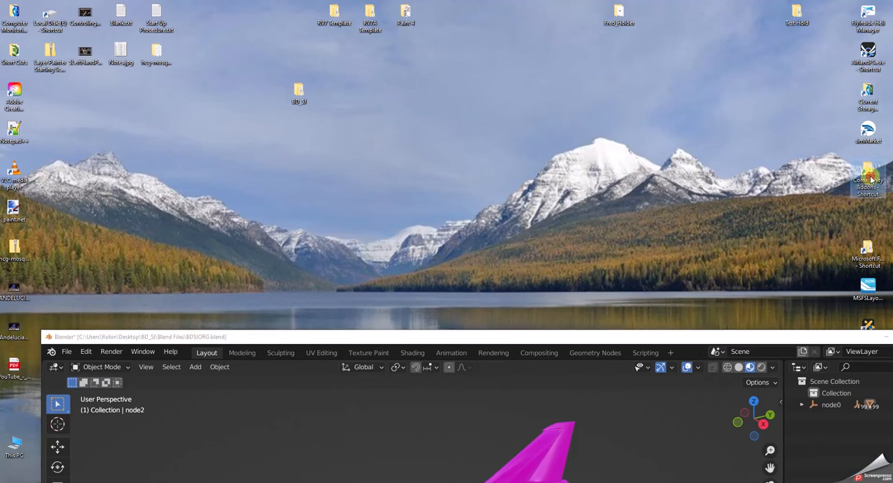
double_click(523, 146)
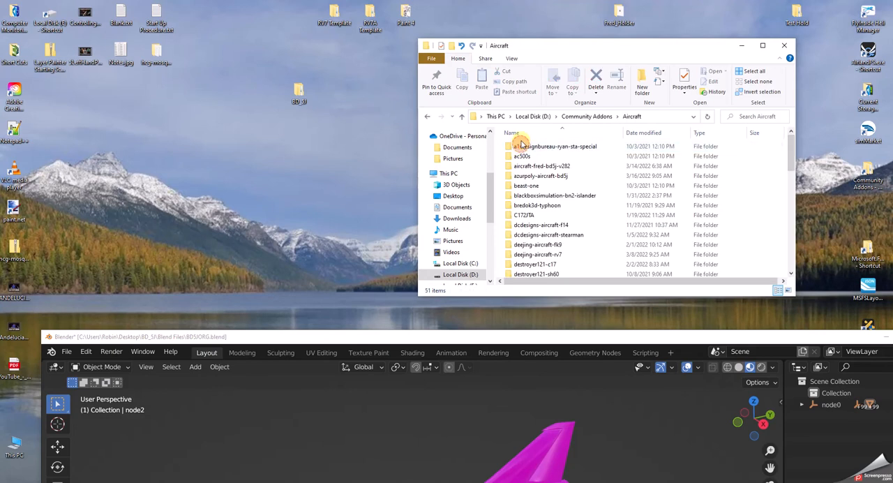
scroll(531, 178, "down", 1)
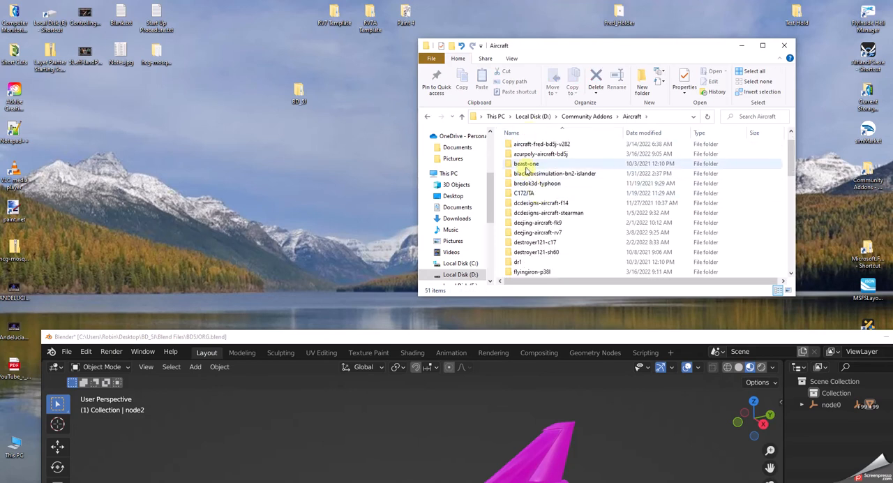
double_click(523, 143)
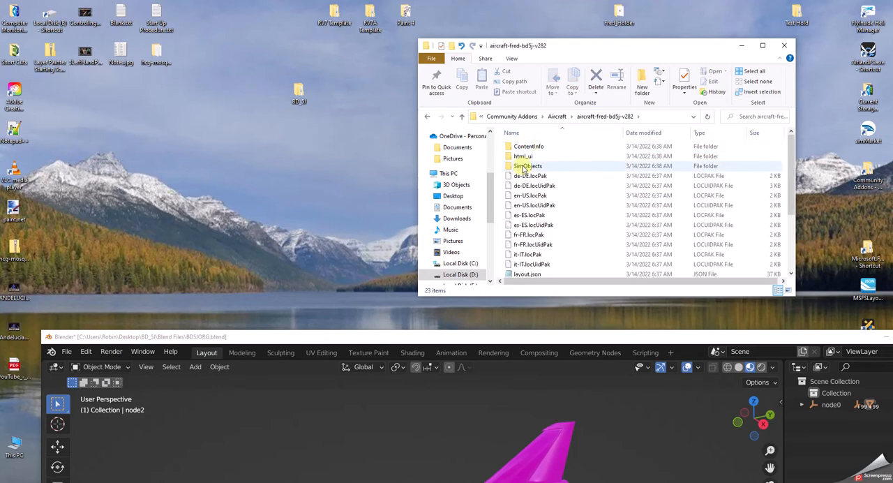
Open the texture.White folder inside SimObjects\Airplanes\Frederic_Bd5j.
double_click(527, 166)
left_click(536, 149)
double_click(537, 149)
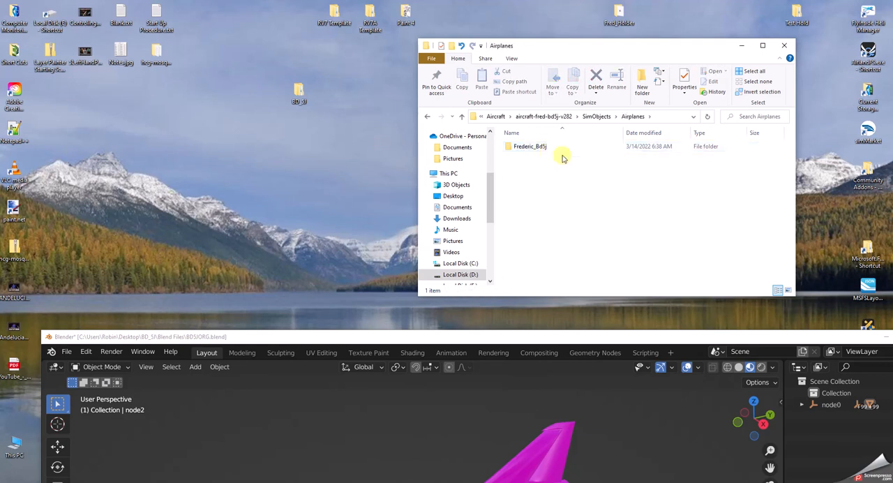
double_click(538, 148)
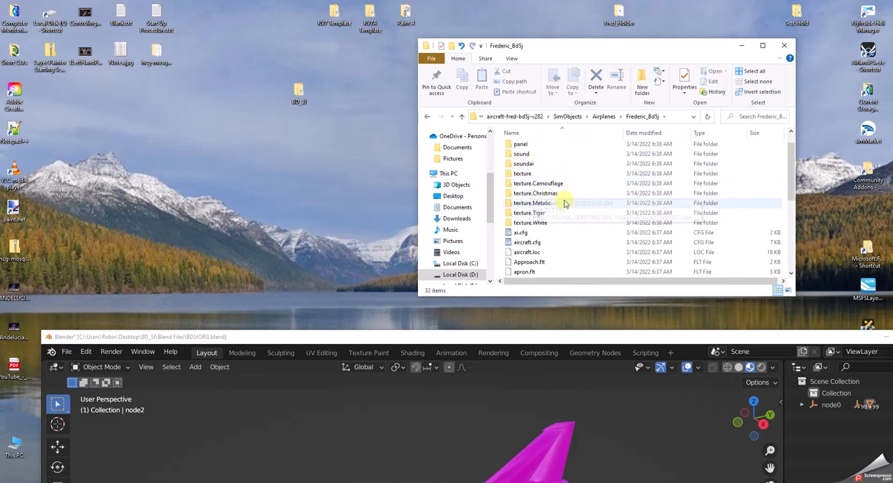
double_click(530, 222)
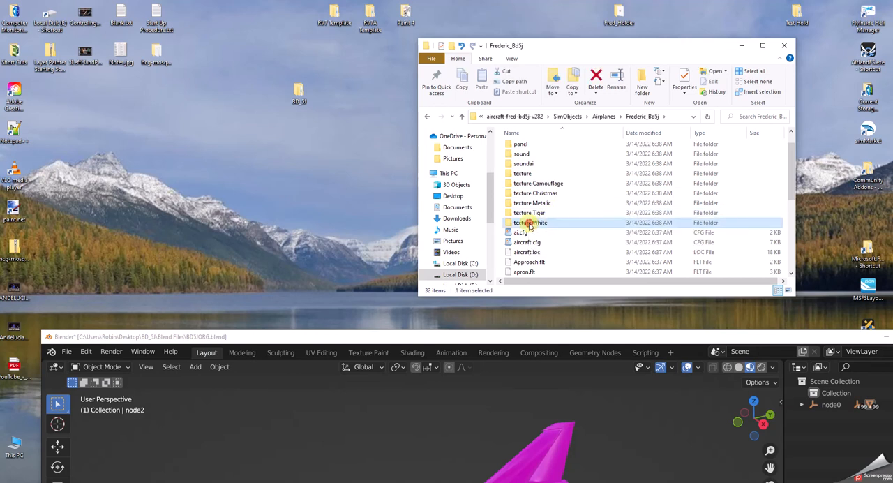
left_click(530, 225)
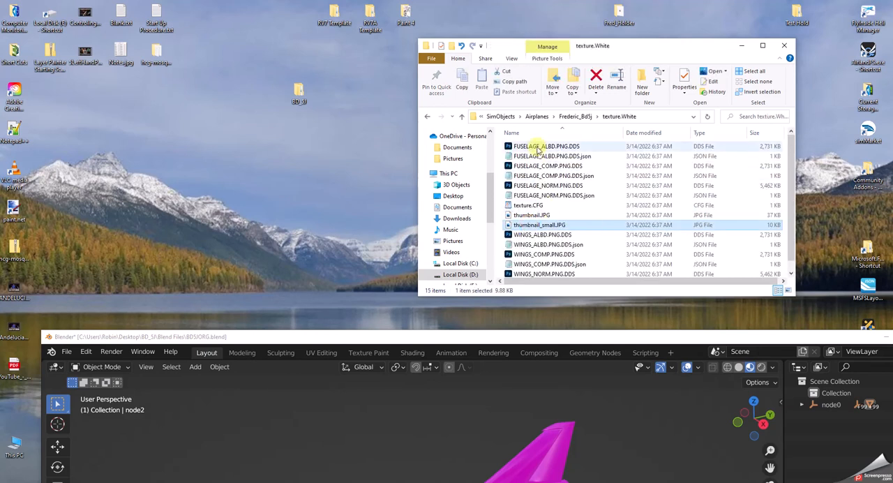
Open the desktop's BD_5J folder beside the texture.White window and copy WINGS_ALBD.PNG.DDS into its Paint 1 folder.
double_click(298, 93)
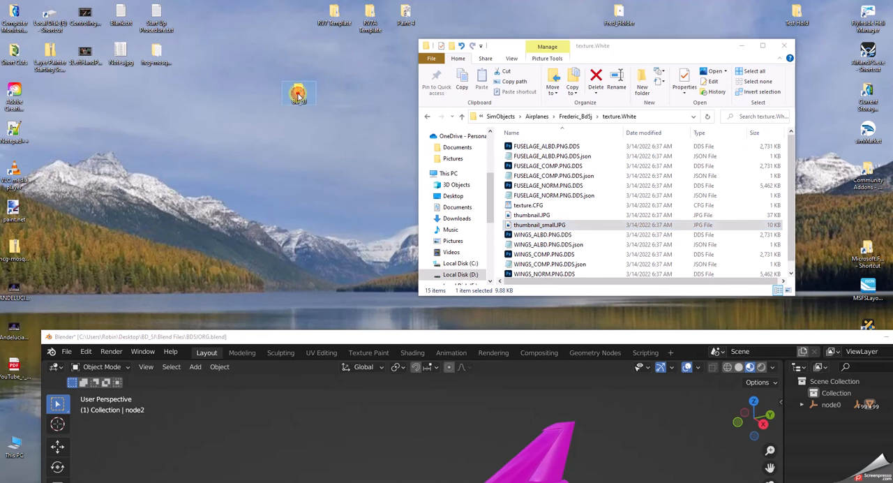
left_click_drag(593, 63, 209, 46)
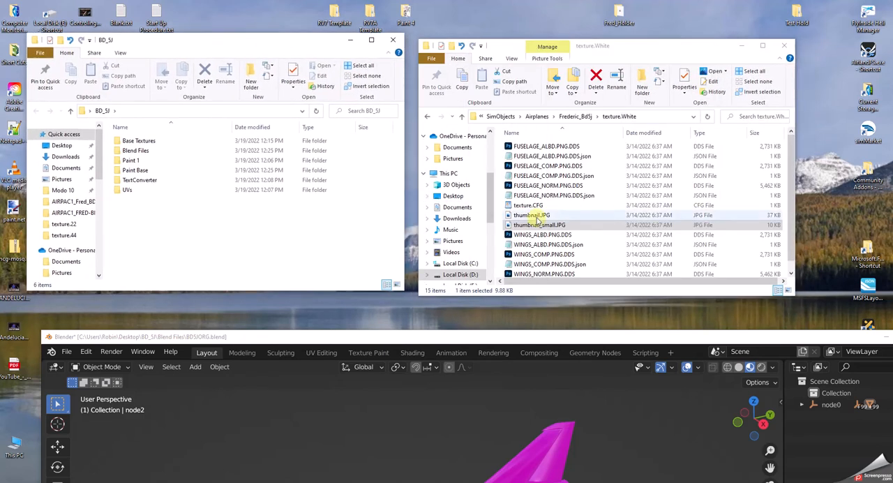
mouse_move(542, 235)
left_mouse_down()
mouse_move(179, 230)
mouse_move(160, 175)
mouse_move(165, 153)
mouse_move(135, 162)
left_mouse_up()
right_click_drag(135, 162, 136, 164)
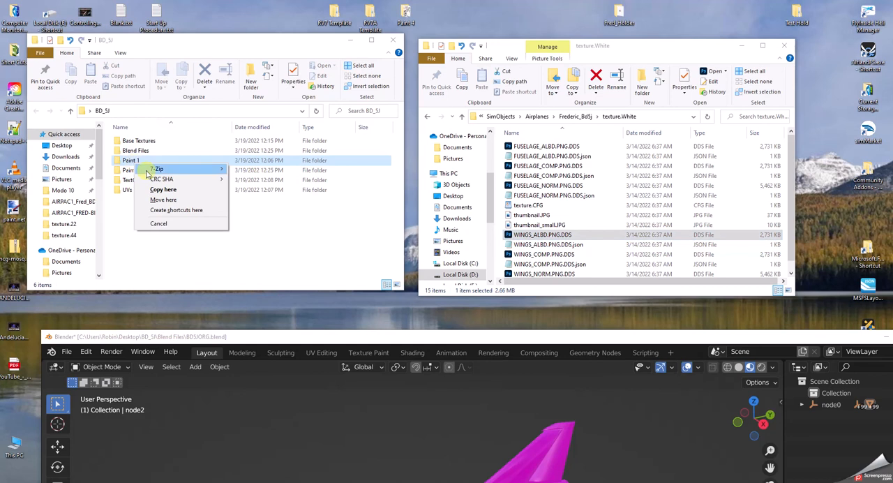
left_click(165, 190)
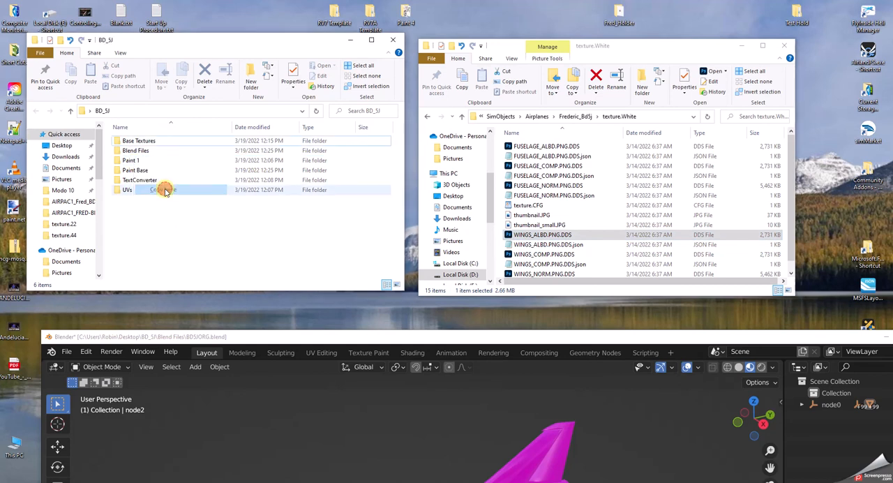
Copy FUSELAGE_ALBD.PNG.DDS from texture.White into the Paint 1 folder and close the texture.White window.
left_click(549, 147)
right_click_drag(548, 147, 142, 162)
left_click(172, 188)
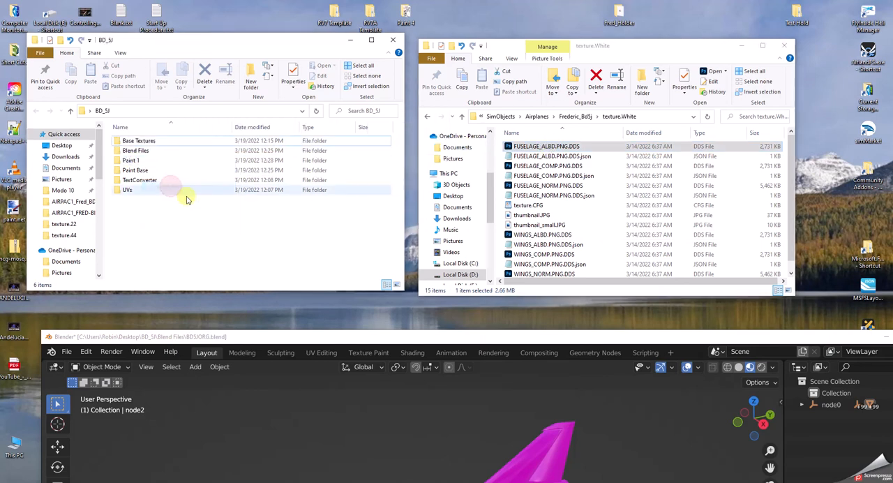
left_click(785, 46)
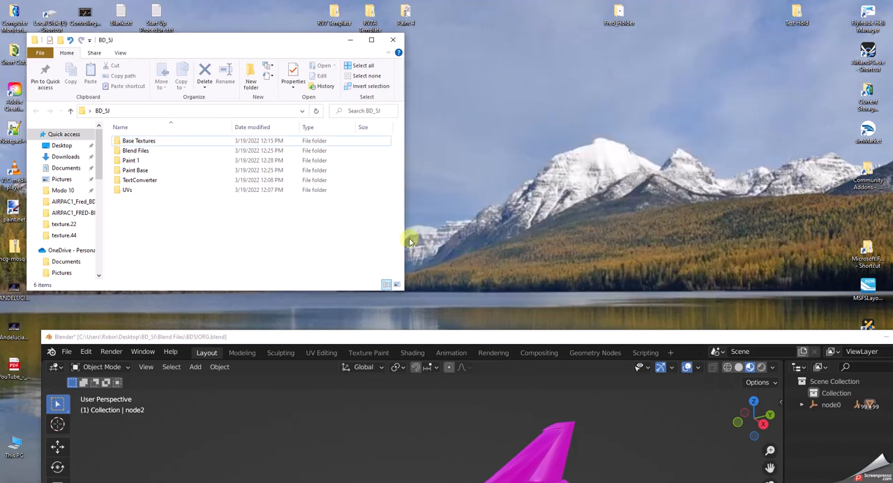
Open FUSELAGE_ALBD.PNG.DDS from the BD_5J Paint 1 folder in Photoshop, accepting the load options.
left_click_drag(159, 44, 373, 48)
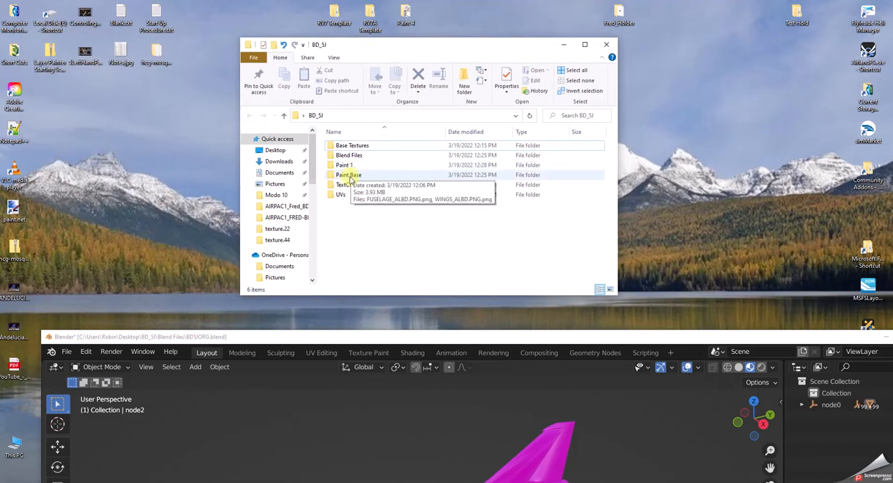
double_click(342, 164)
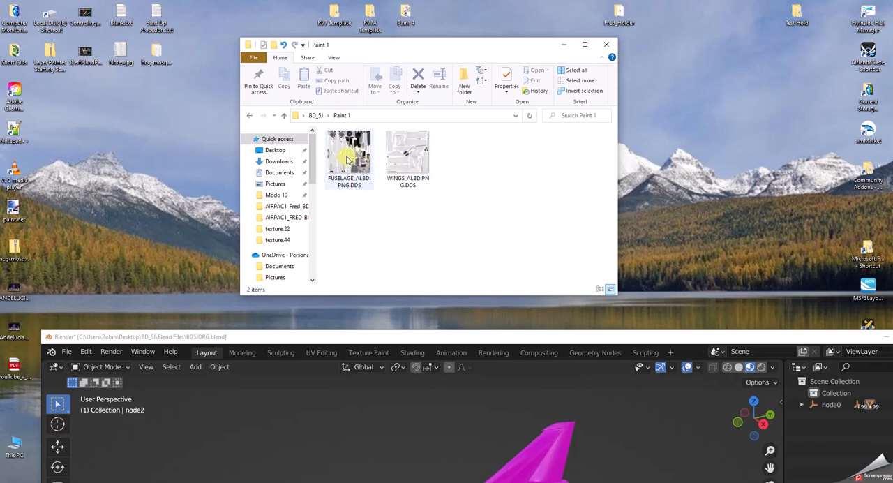
left_click(348, 159)
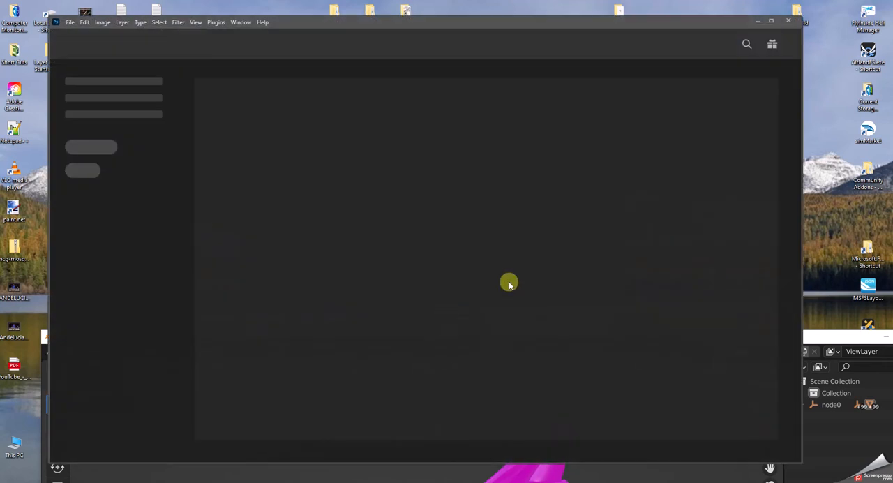
left_click(414, 211)
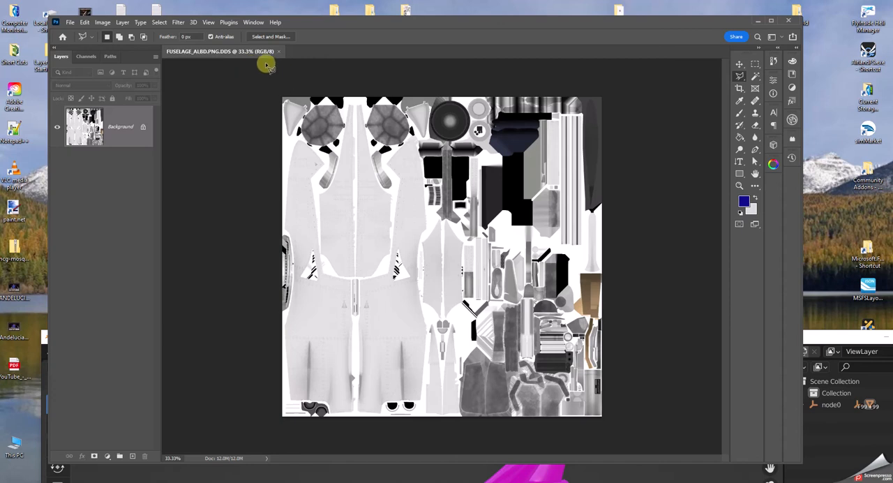
Resize the fuselage texture image to 4096 × 4096 pixels.
left_click(105, 24)
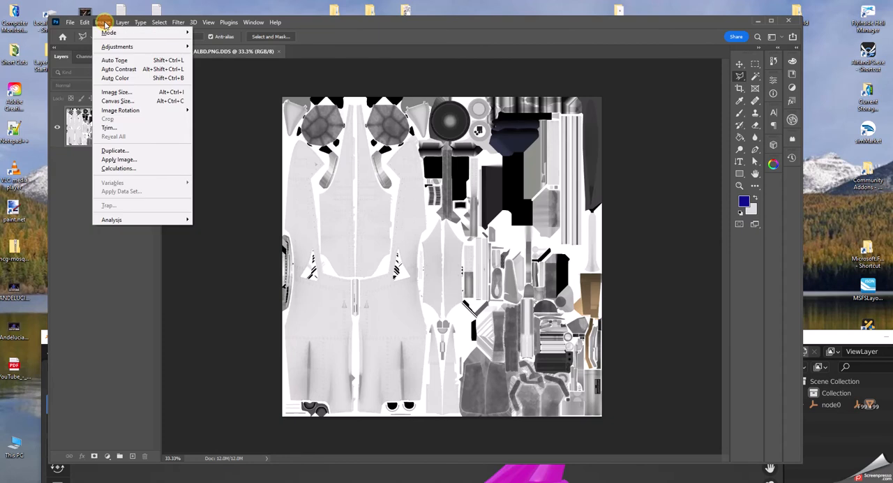
left_click(116, 92)
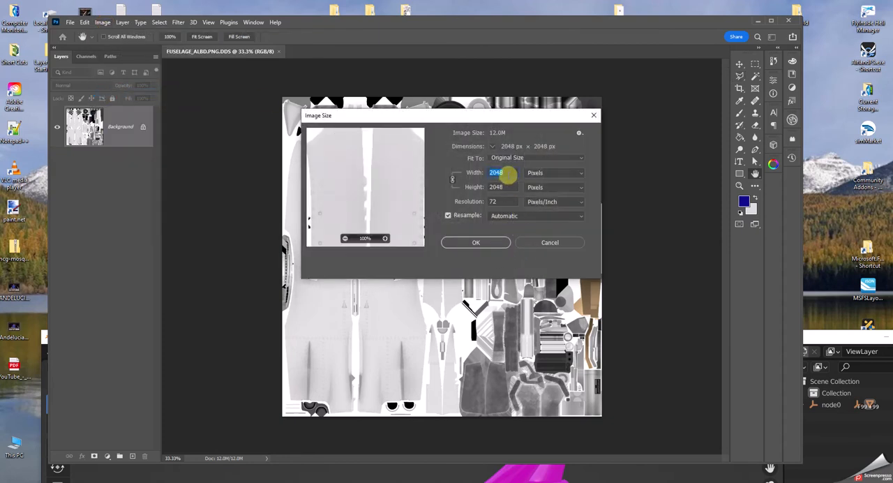
type("4")
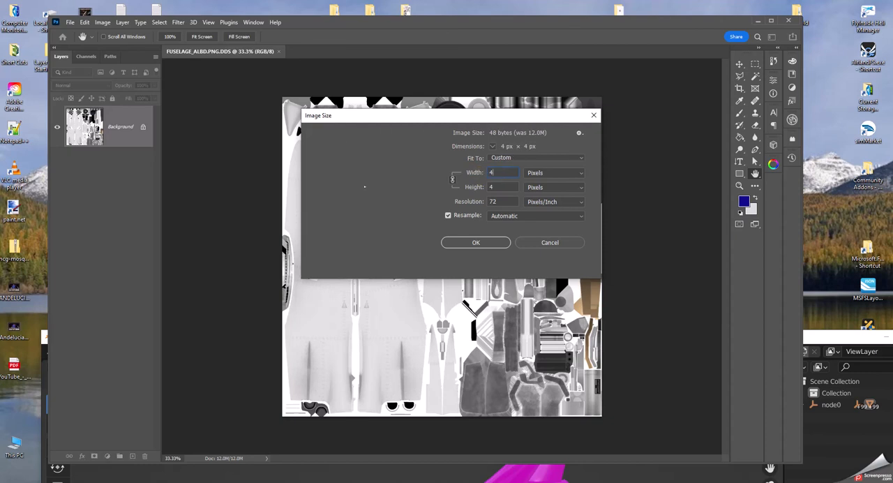
type("096")
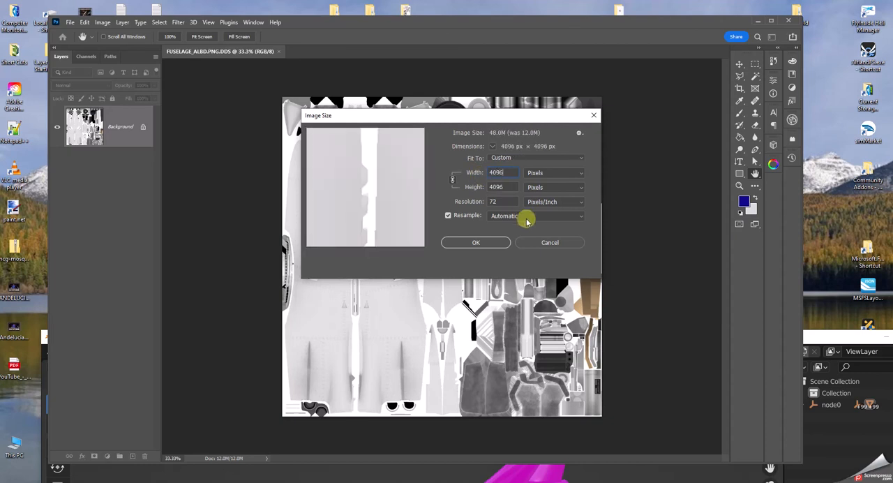
left_click(477, 243)
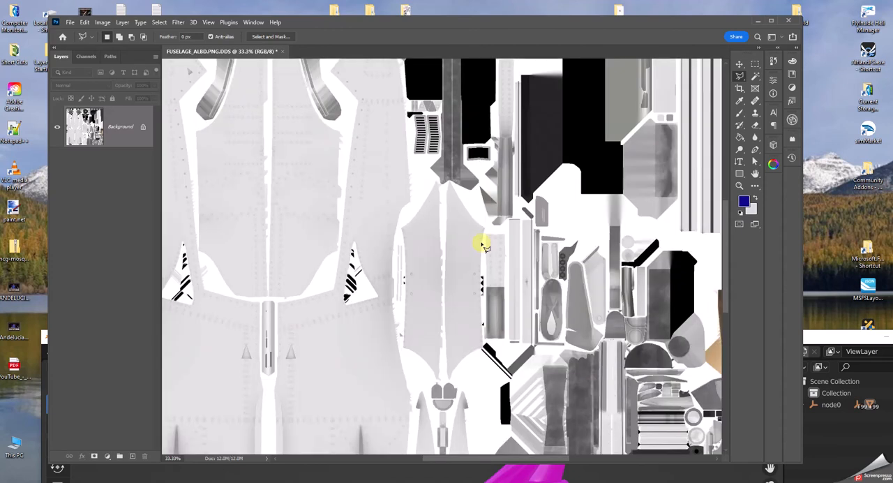
Save the fuselage texture as FUSELAGE_ALBD.PNG.png in Desktop\BD_5J\Paint 1 with the large file size option, and close the image.
left_click(70, 23)
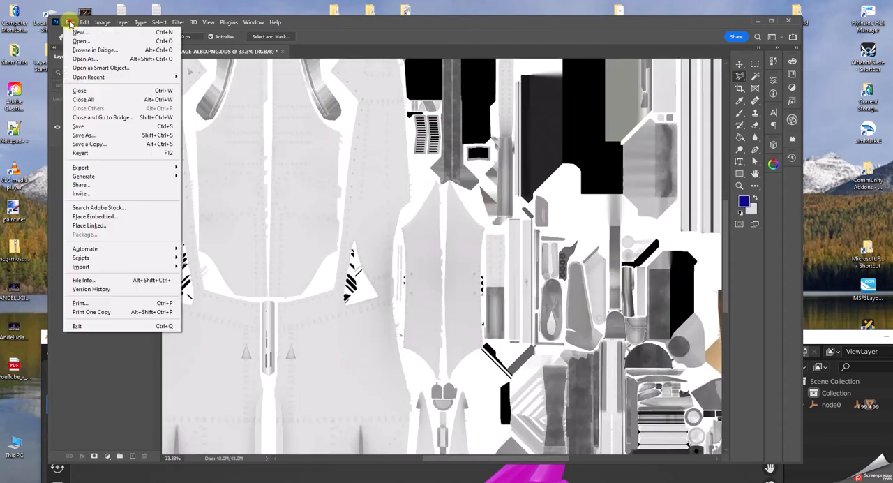
left_click(81, 135)
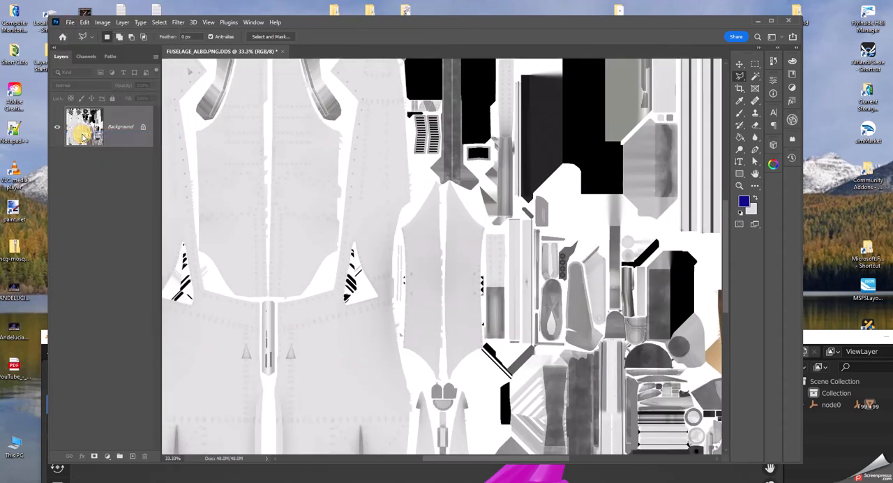
left_click(214, 286)
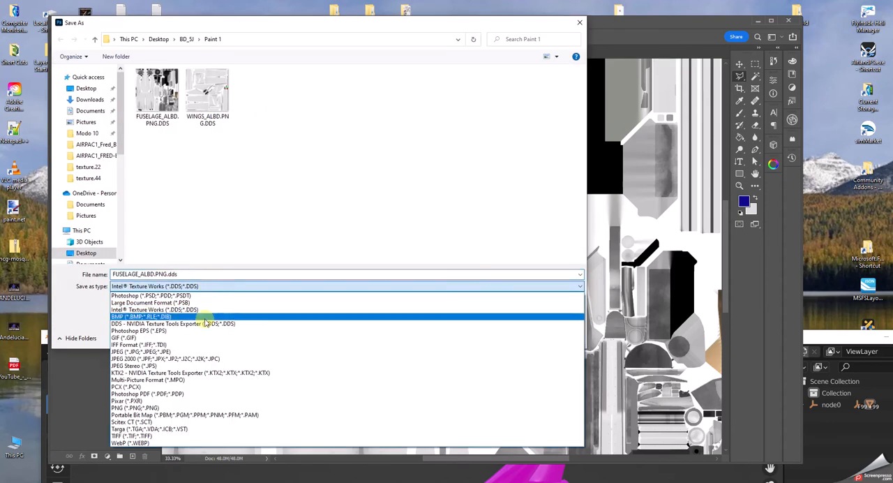
left_click(158, 409)
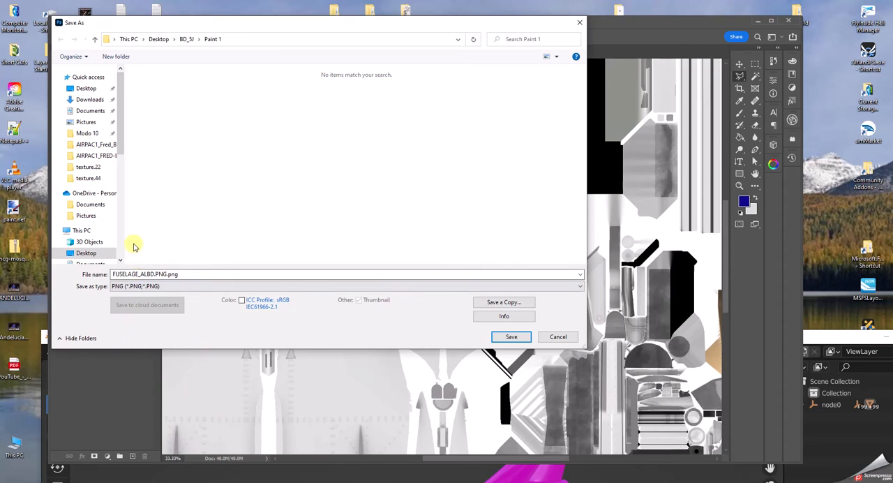
left_click(87, 254)
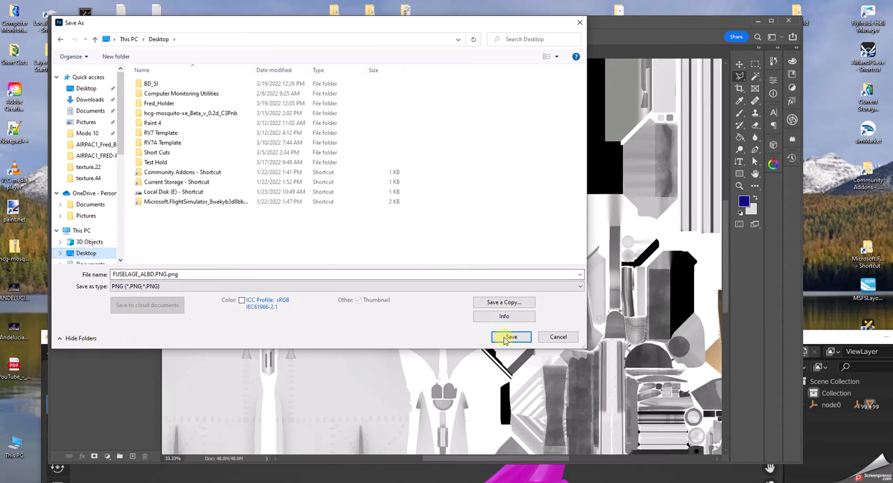
double_click(162, 84)
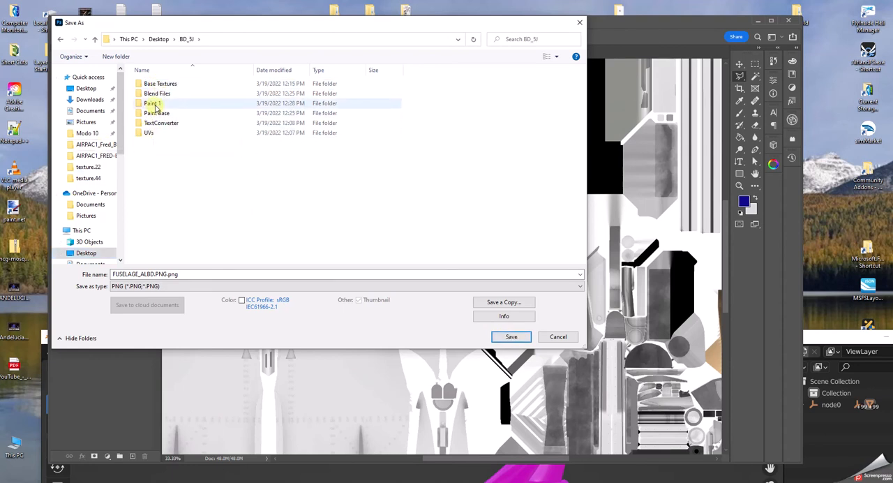
double_click(153, 104)
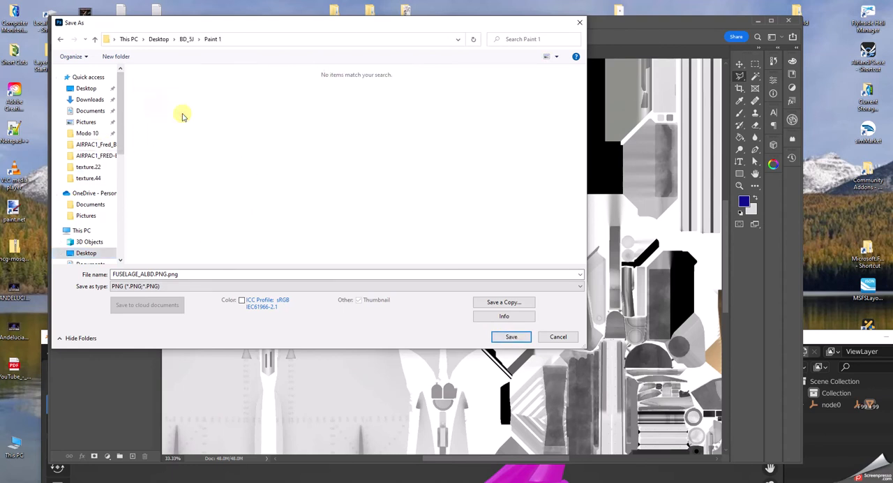
left_click(513, 338)
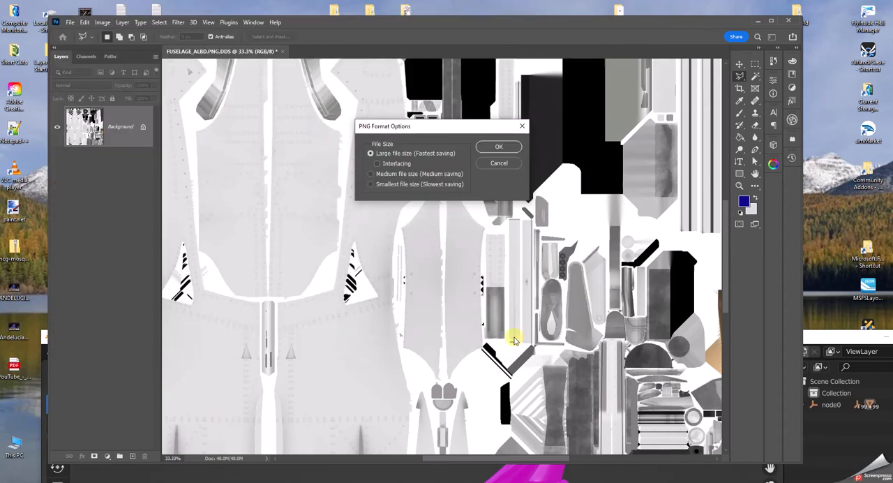
left_click(500, 147)
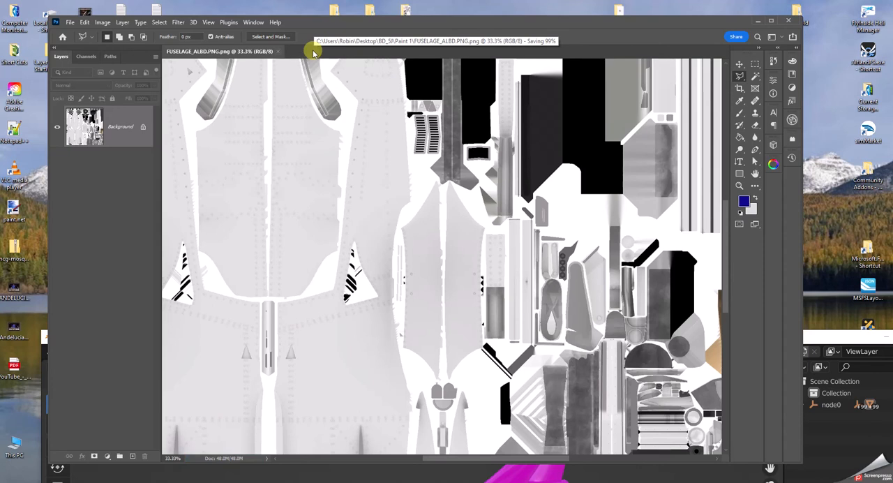
left_click(278, 52)
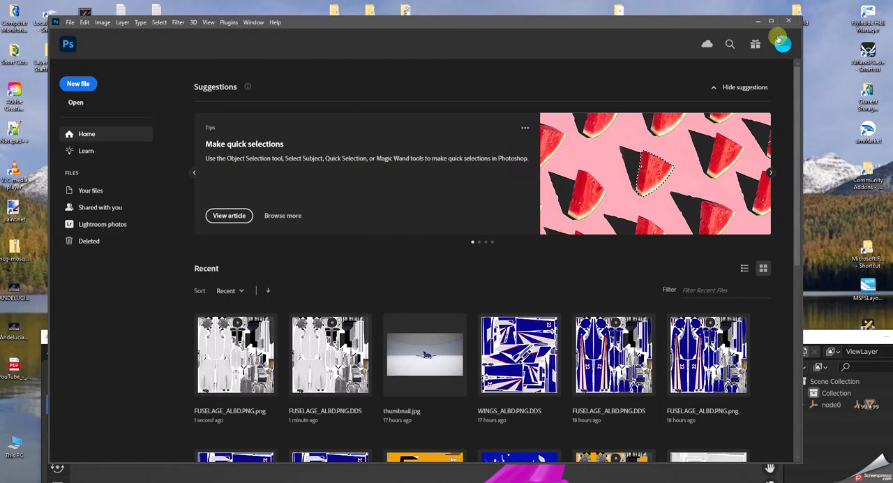
Lower the Photoshop window to reach the Paint 1 folder, open WINGS_ALBD.PNG.DDS without separate mip-map layers, and raise the window again.
left_click_drag(524, 27, 578, 317)
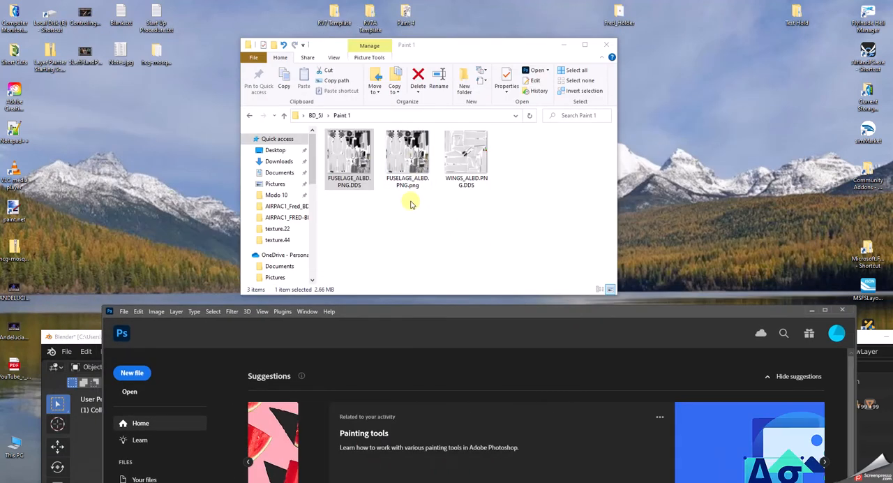
left_click(471, 159)
double_click(471, 159)
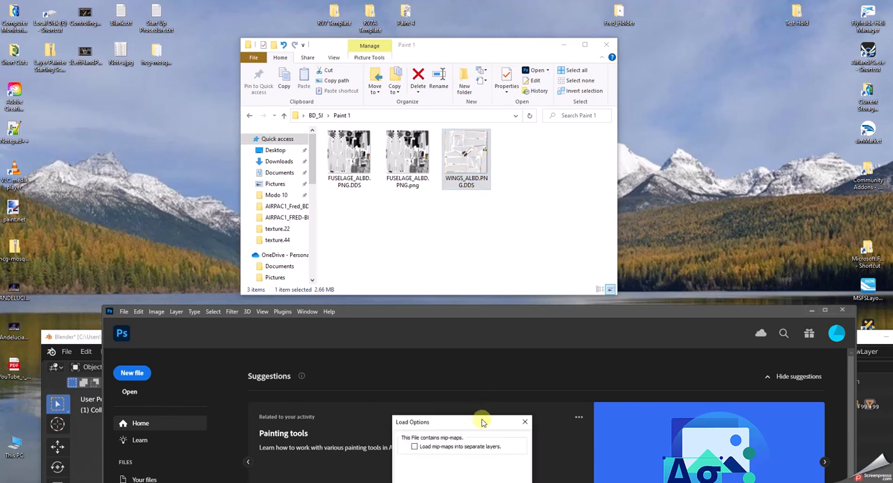
left_click_drag(481, 417, 479, 377)
left_click(456, 439)
left_click_drag(513, 311, 476, 41)
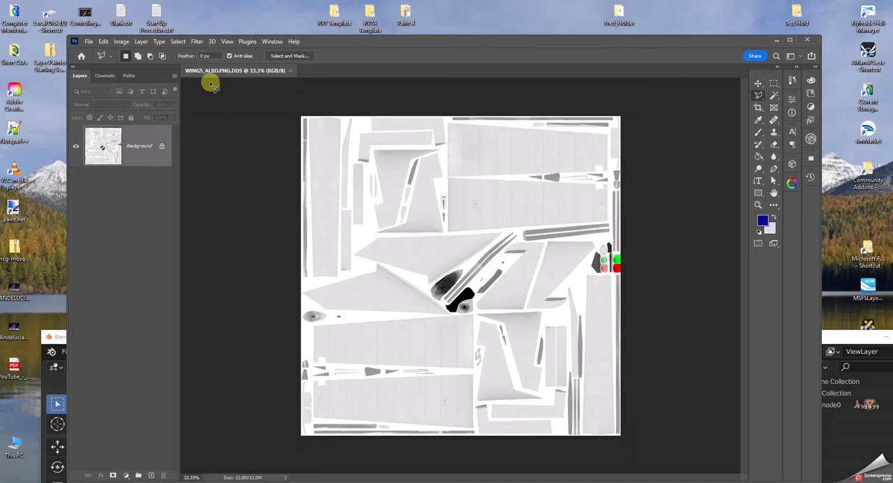
Resize the wings texture image to 4096 × 4096 pixels.
left_click(121, 41)
left_click(133, 112)
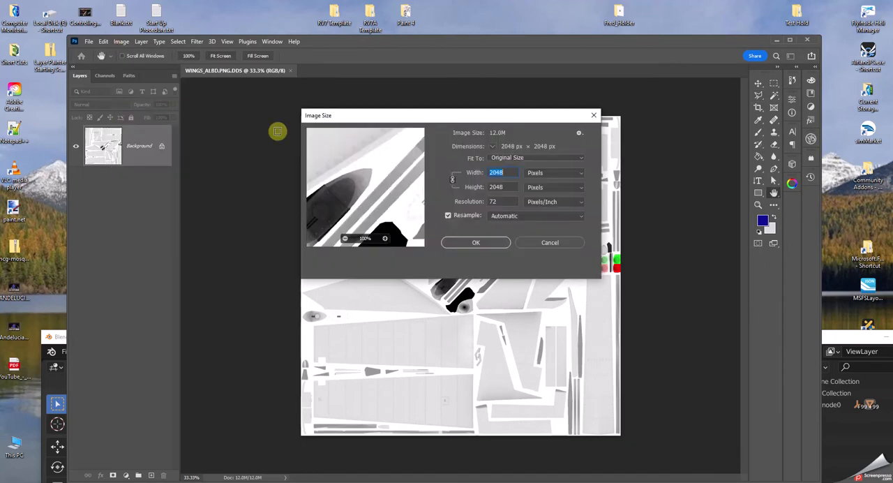
left_click_drag(504, 172, 454, 175)
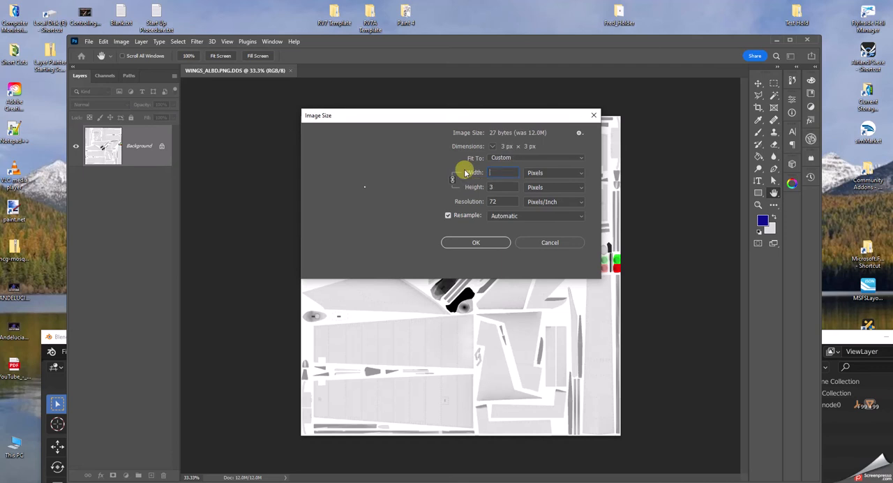
key("BackSpace")
type("40")
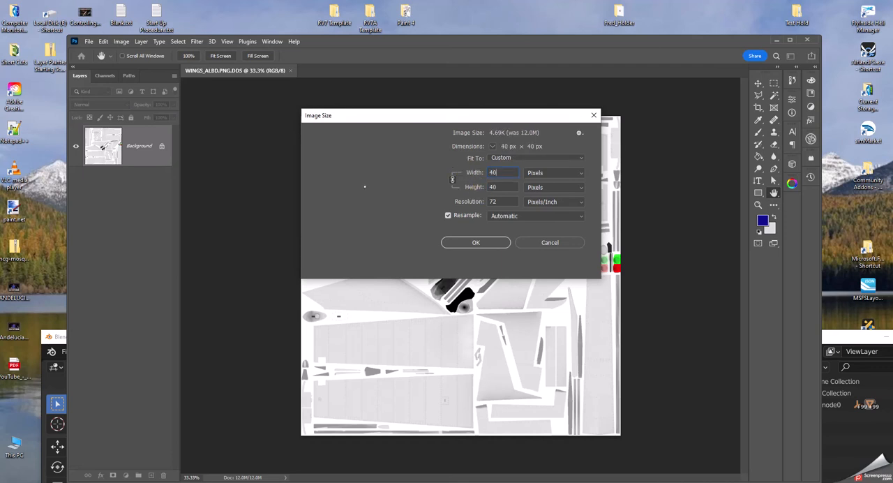
type("96")
left_click(485, 244)
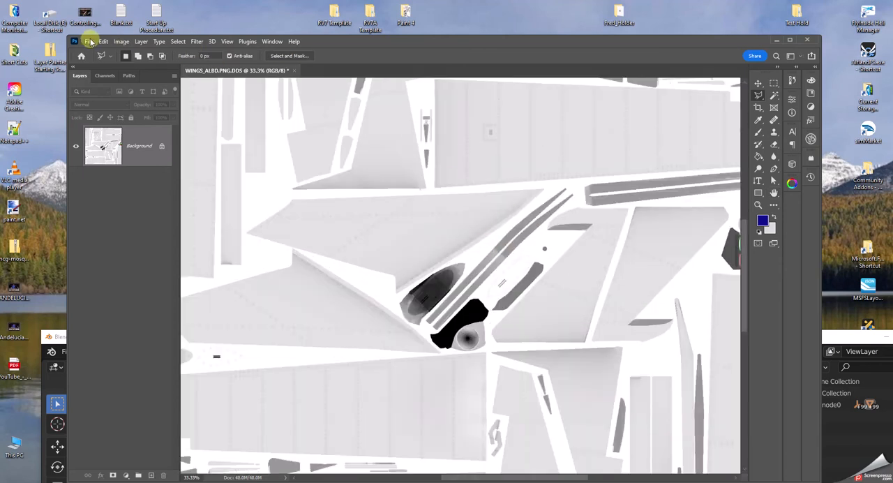
Save the wings texture as WINGS_ALBD.PNG.png in Paint 1 with the large file size option, and close Photoshop.
left_click(89, 41)
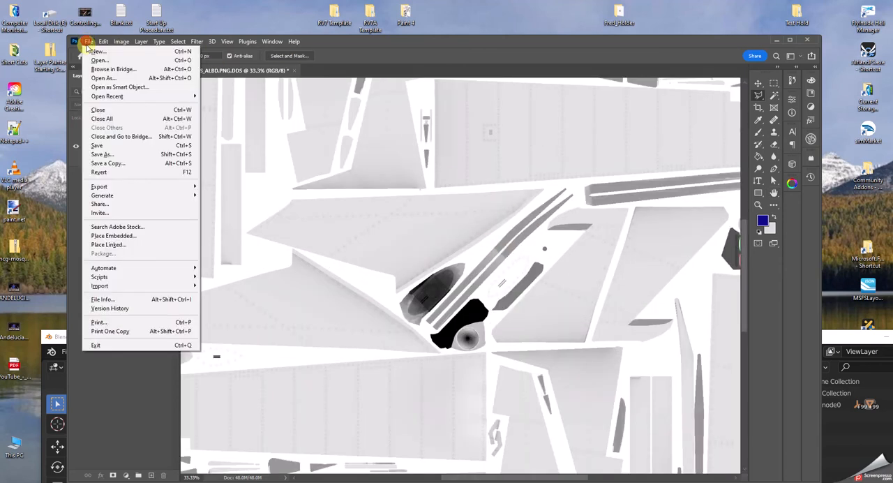
left_click(102, 155)
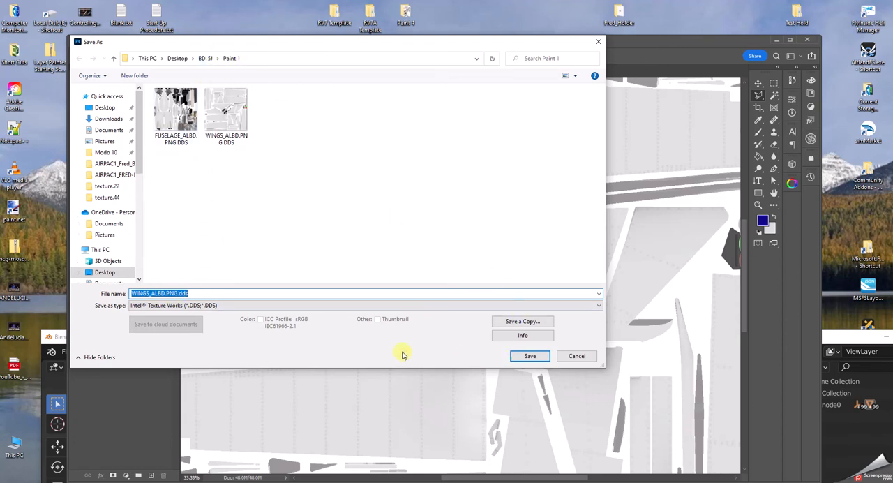
left_click(231, 305)
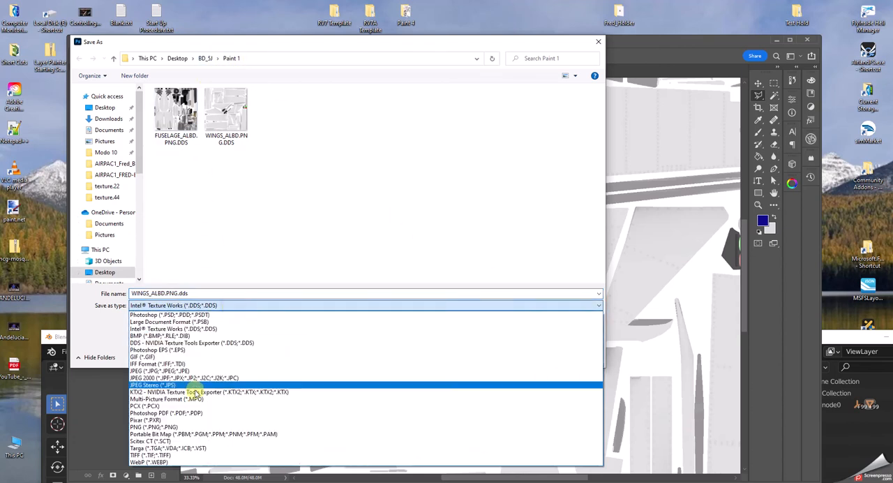
left_click(153, 426)
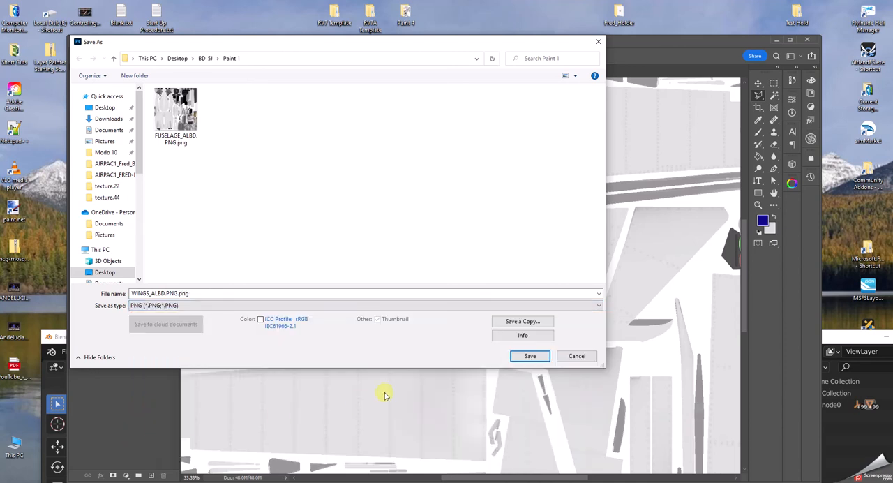
left_click(538, 356)
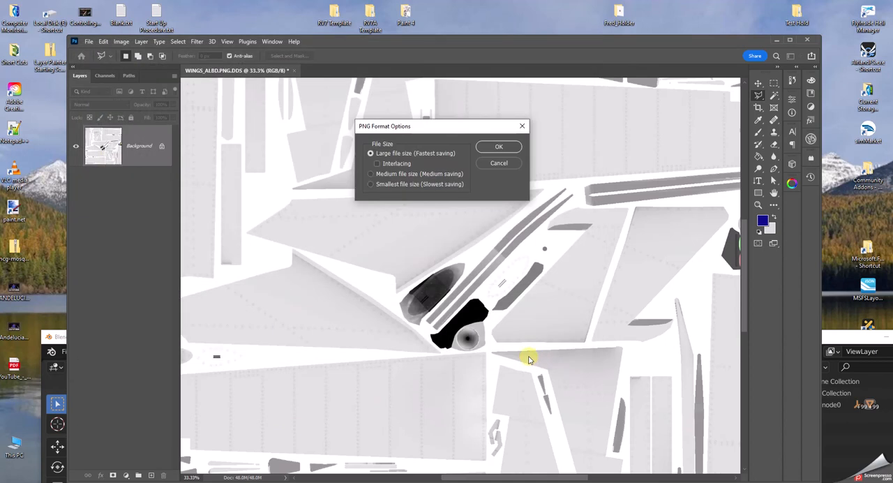
left_click(505, 144)
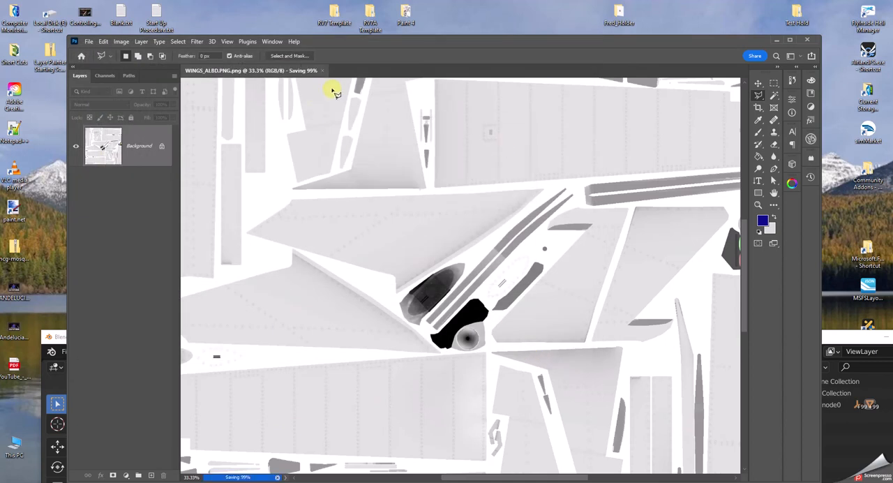
left_click(809, 39)
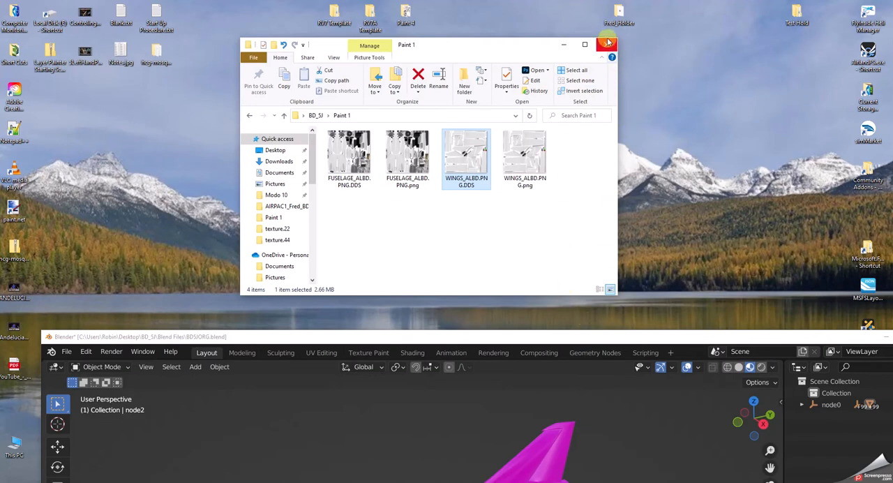
Close the Paint 1 folder window, raise Blender, and try to find the missing texture files in the Paint Base folder.
left_click(609, 45)
left_click_drag(656, 336, 614, 7)
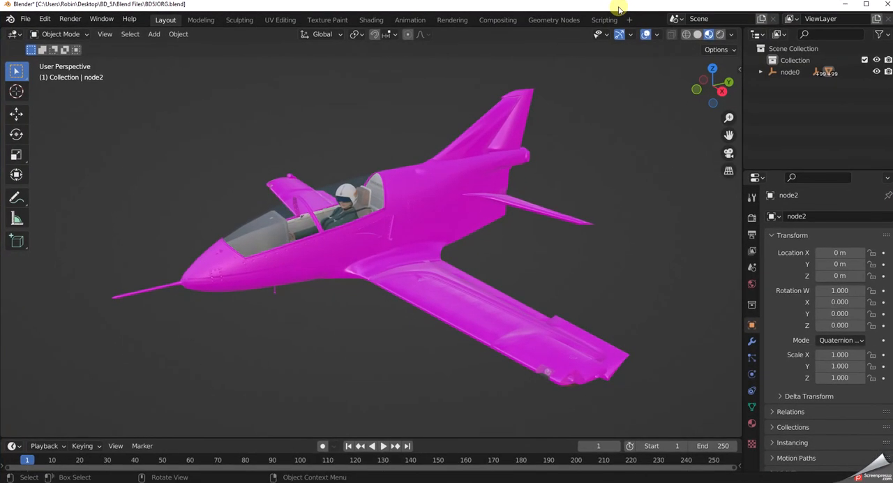
left_click(25, 24)
mouse_move(39, 221)
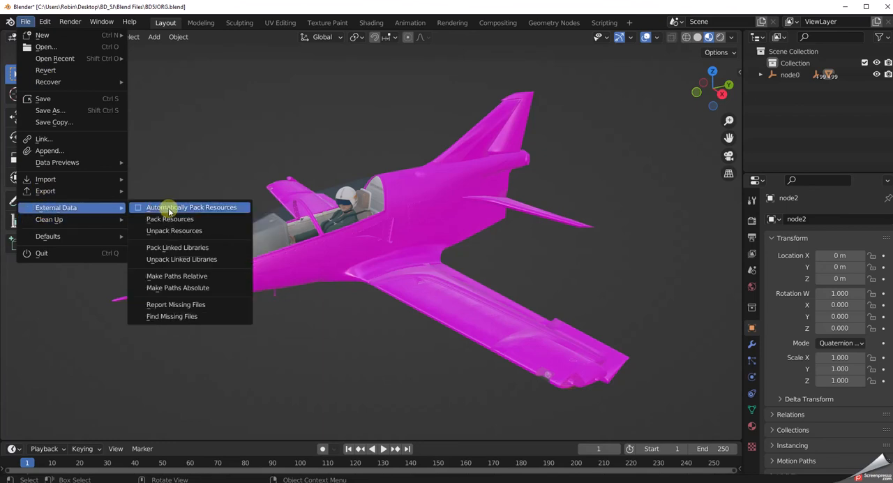
left_click(174, 318)
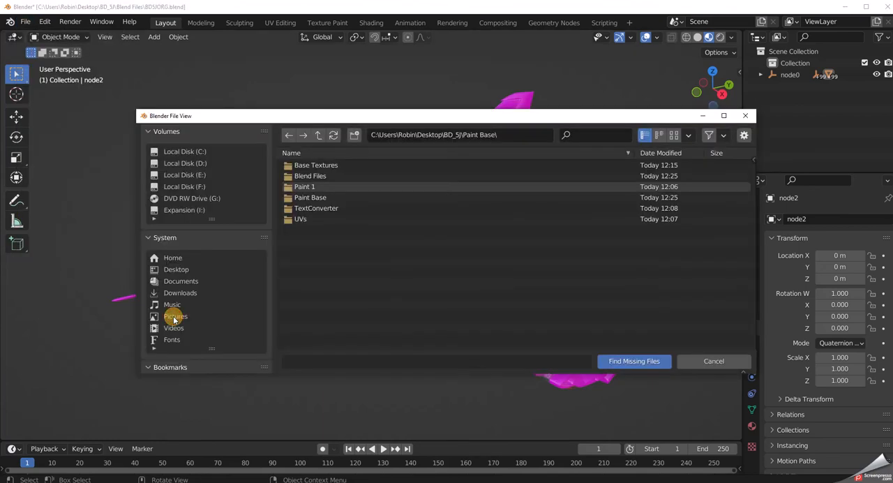
left_click(324, 190)
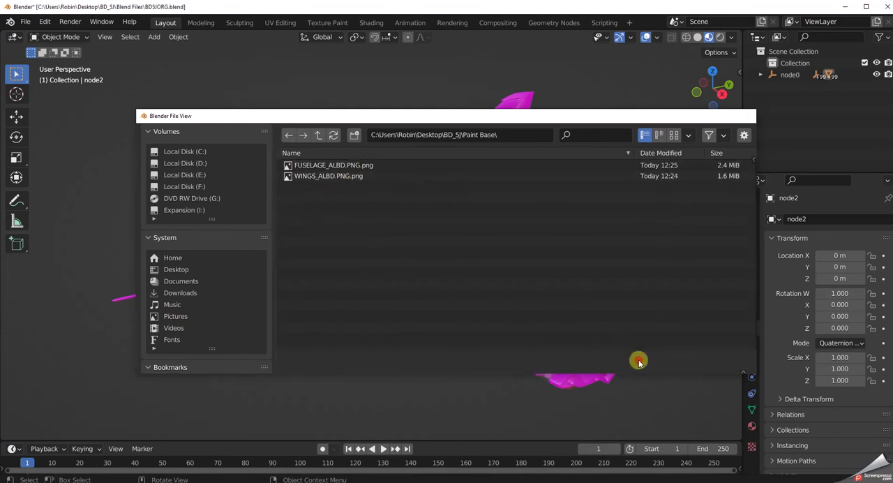
left_click(635, 361)
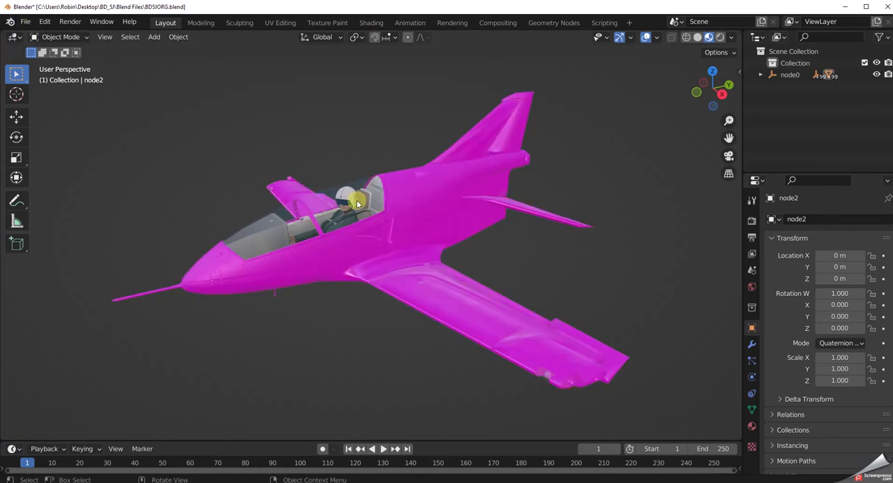
Lower the Blender window, inspect the textures in BD_5J's Paint 1 and Paint Base folders, and return to the BD_5J folder.
left_click_drag(200, 12, 244, 197)
left_click(304, 93)
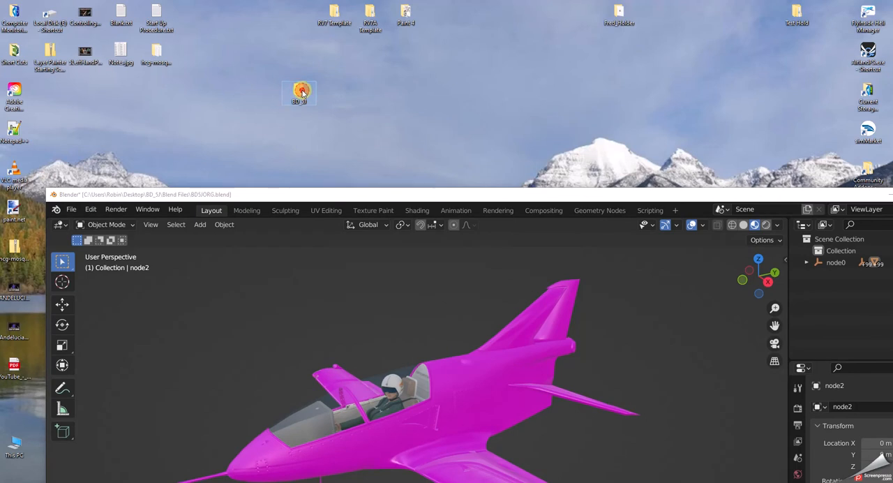
double_click(302, 93)
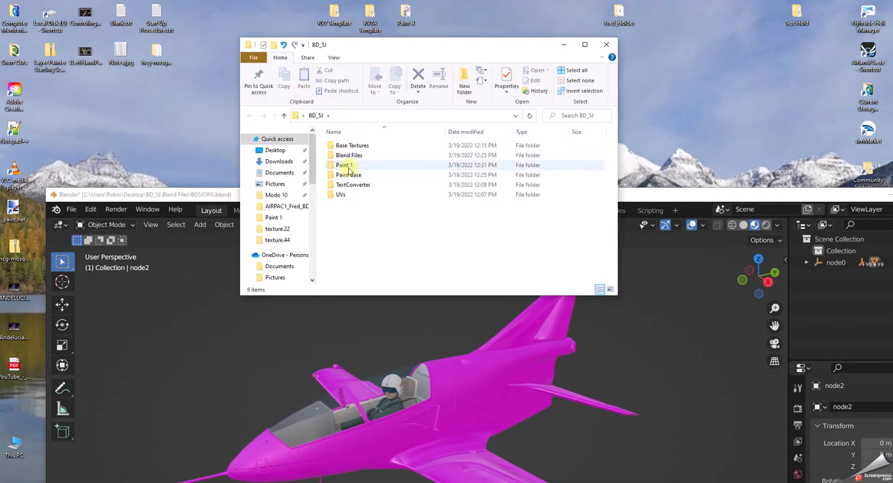
double_click(345, 166)
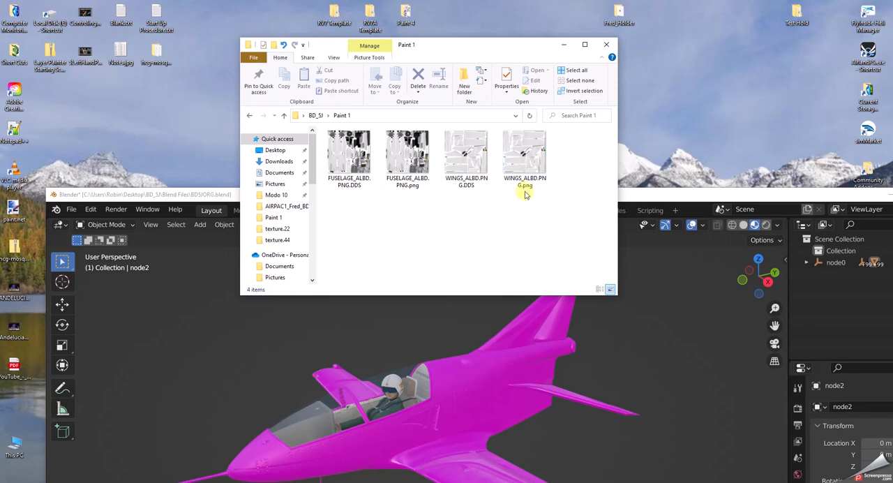
left_click(285, 115)
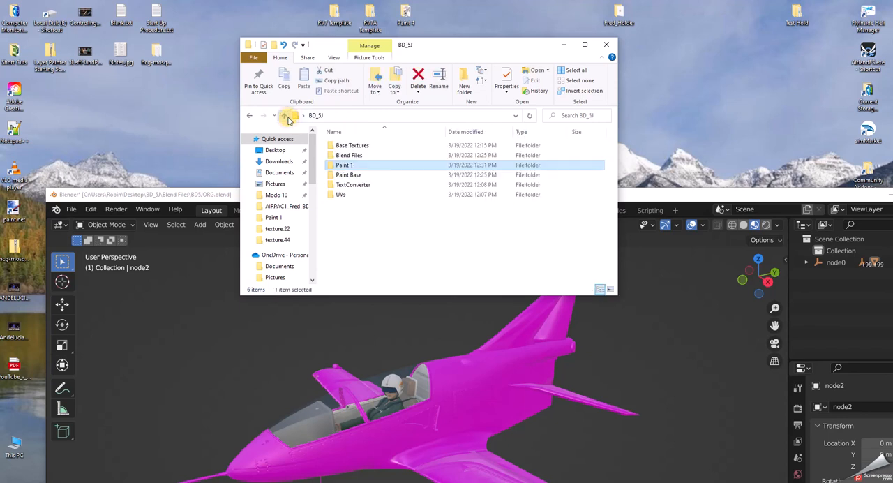
double_click(347, 175)
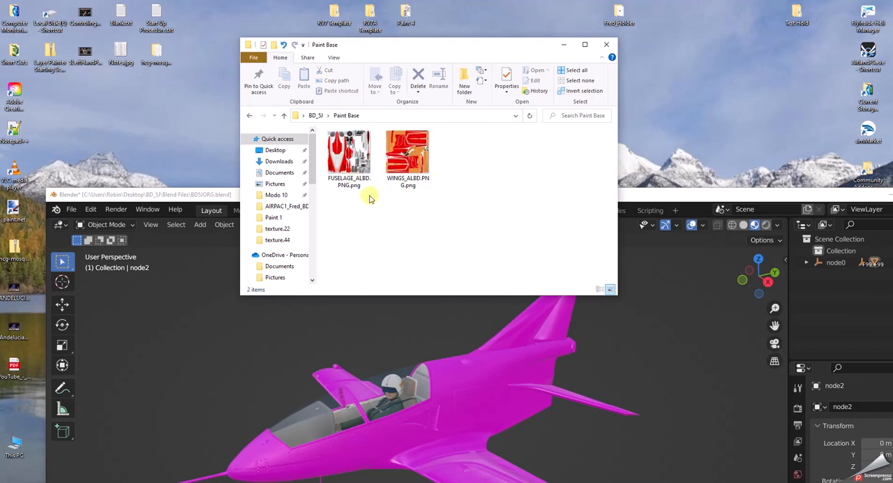
left_click(283, 115)
double_click(344, 168)
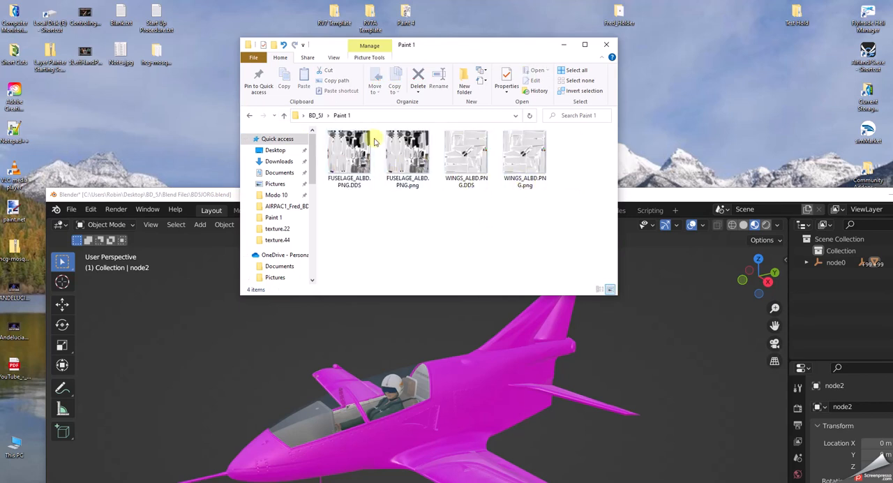
left_click_drag(454, 45, 445, 20)
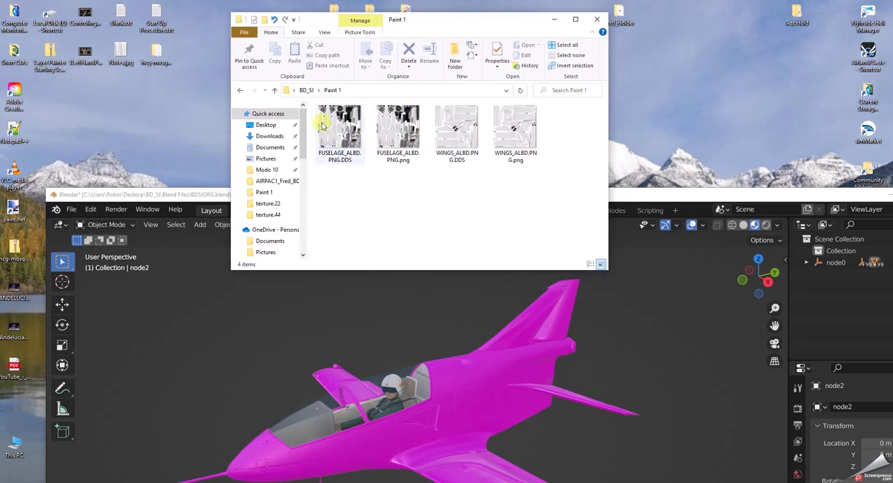
left_click(276, 91)
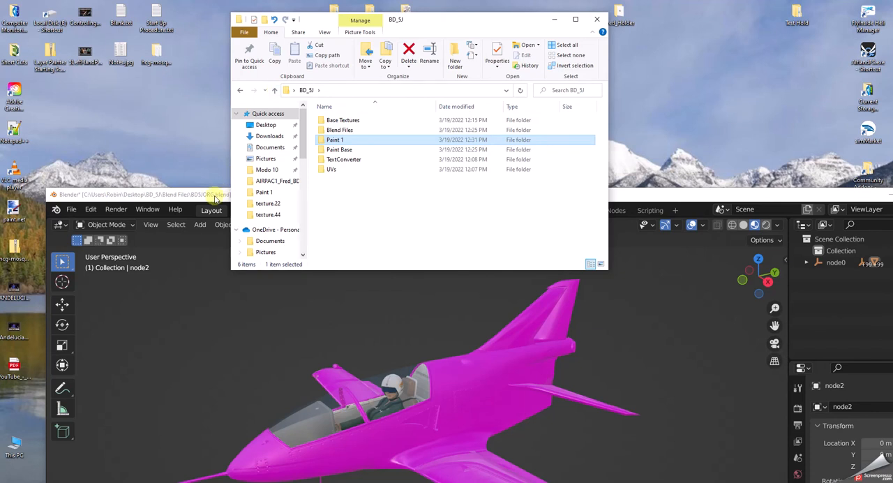
Raise Blender again and relink the aircraft's missing texture files from the Desktop\BD_5J\Paint 1 folder.
left_click(717, 203)
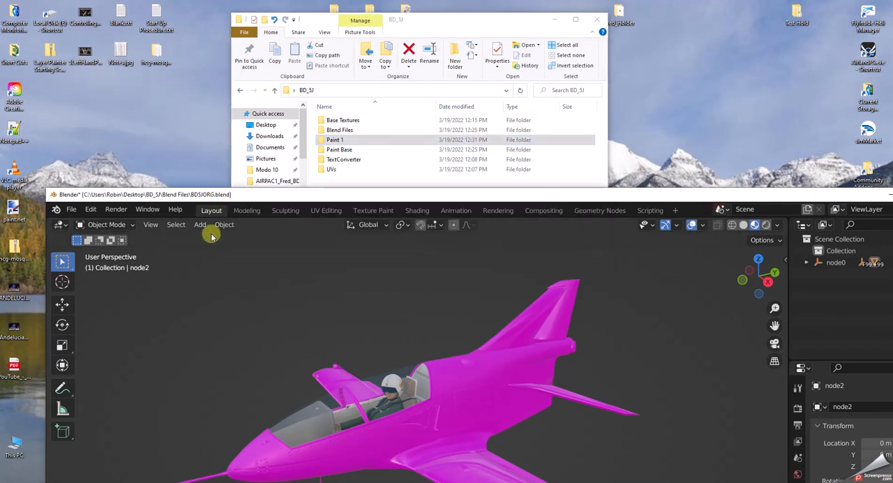
left_click_drag(428, 198, 384, 7)
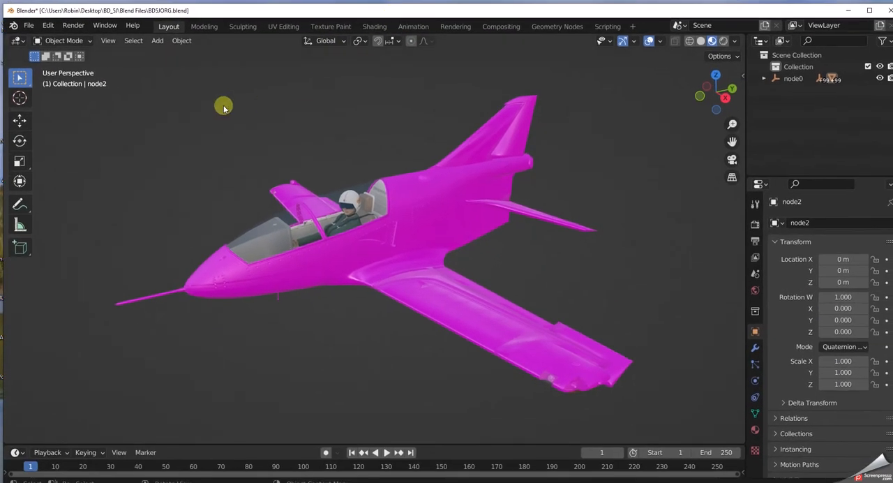
left_click(29, 26)
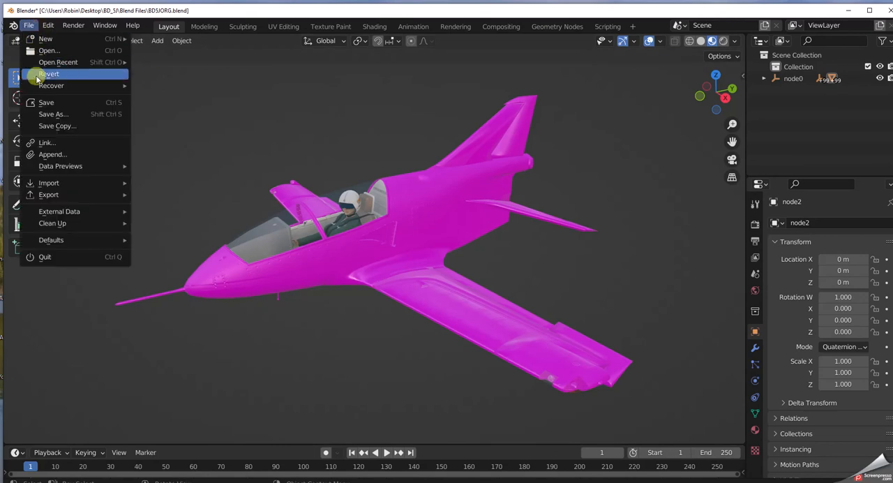
mouse_move(46, 171)
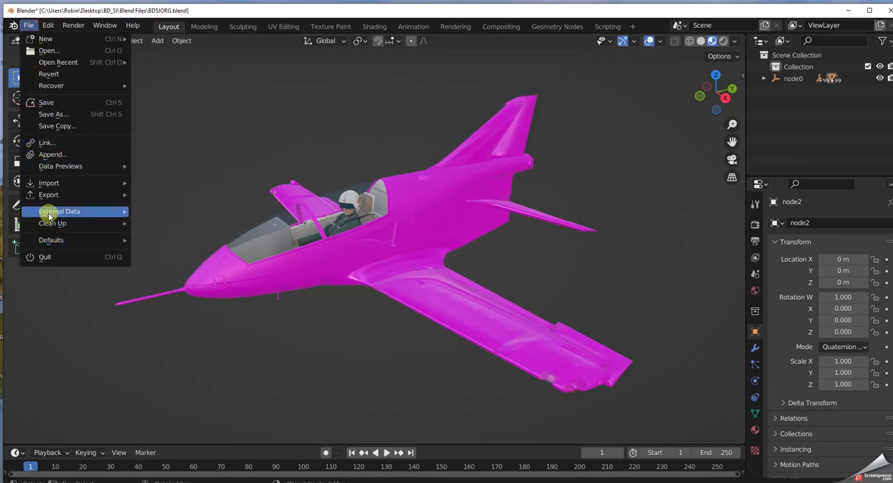
mouse_move(44, 209)
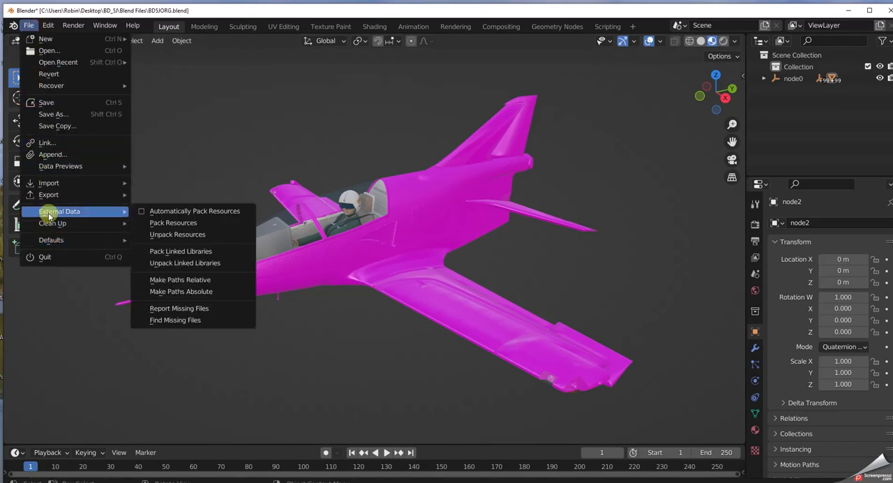
left_click(174, 321)
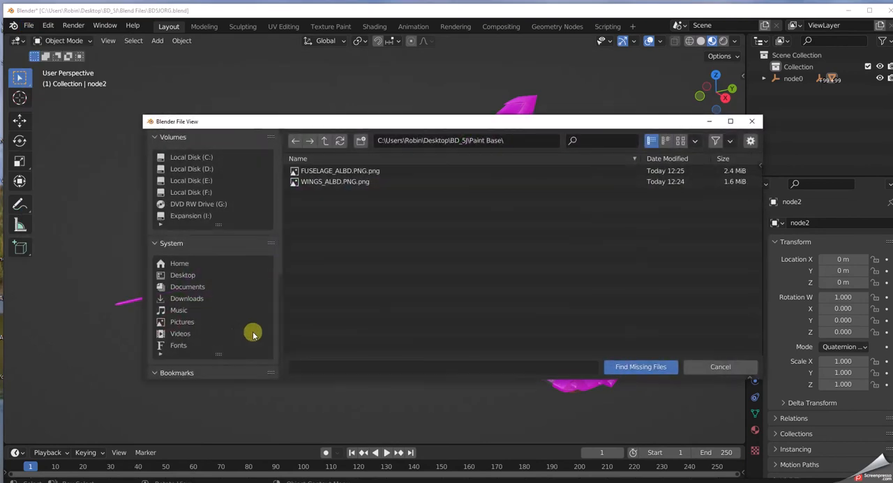
left_click(324, 141)
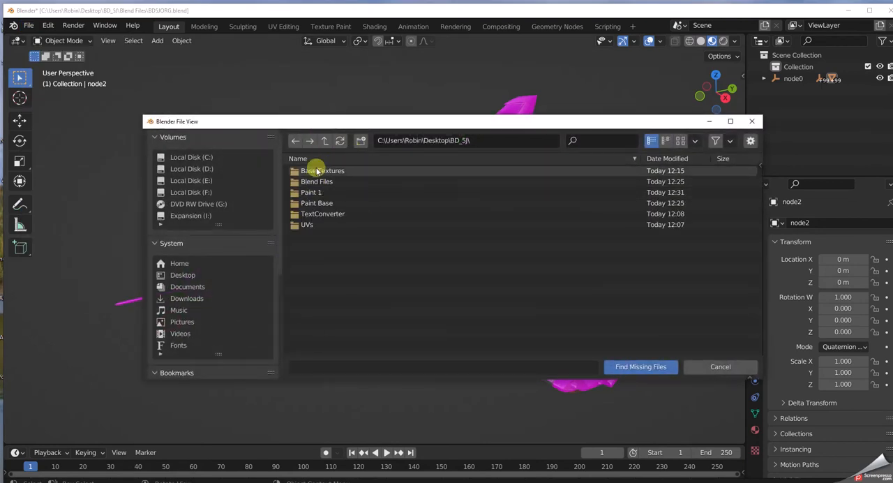
left_click(314, 193)
left_click(314, 194)
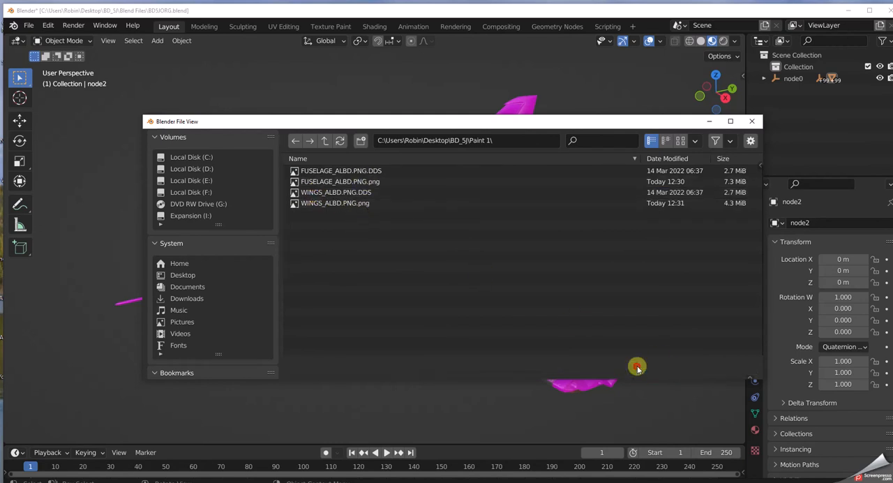
left_click(670, 370)
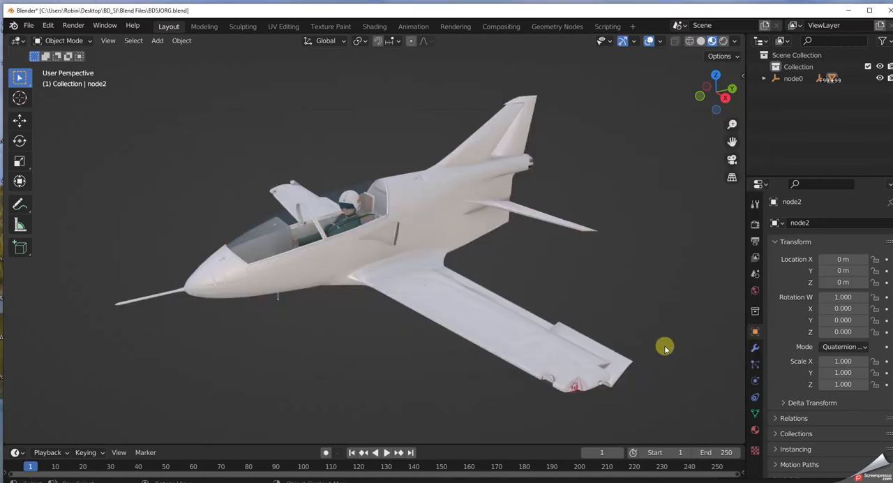
left_click_drag(640, 14, 633, 10)
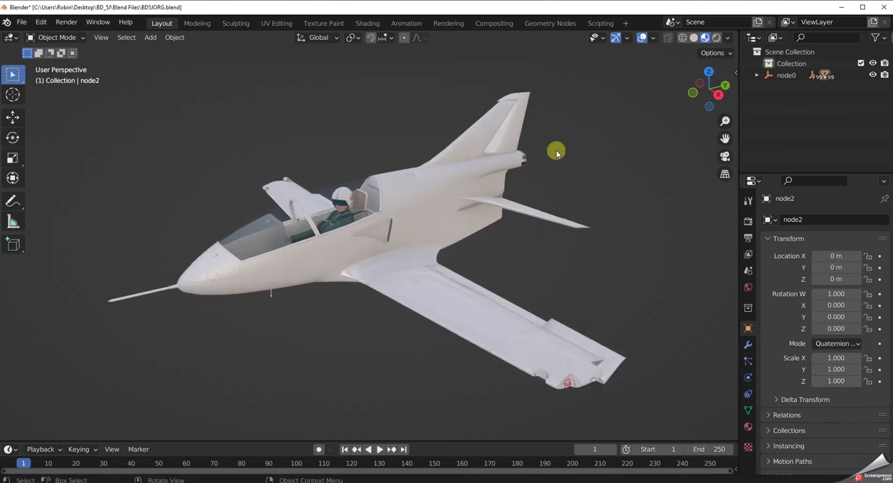
Lower the Blender window and duplicate the Paint 1 folder inside BD_5J.
mouse_move(606, 9)
left_mouse_down()
mouse_move(572, 152)
mouse_move(582, 242)
left_mouse_up()
left_click(335, 142)
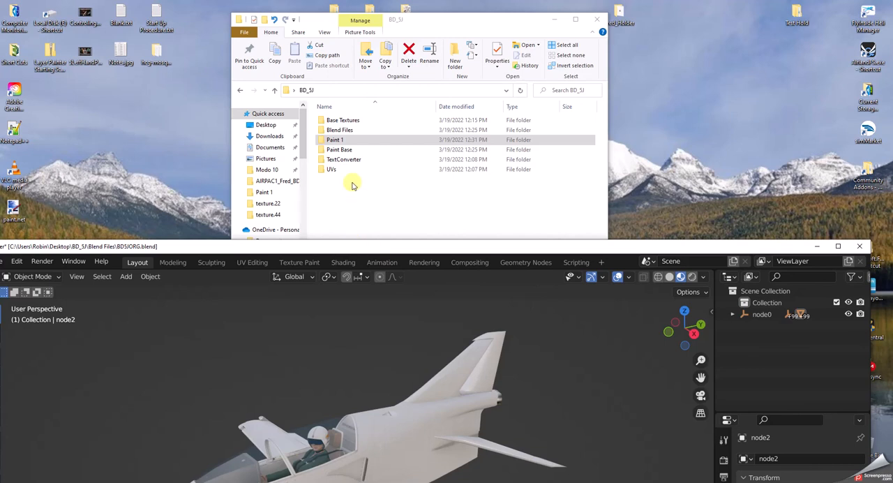
left_click_drag(340, 142, 347, 164)
right_click_drag(347, 164, 346, 213)
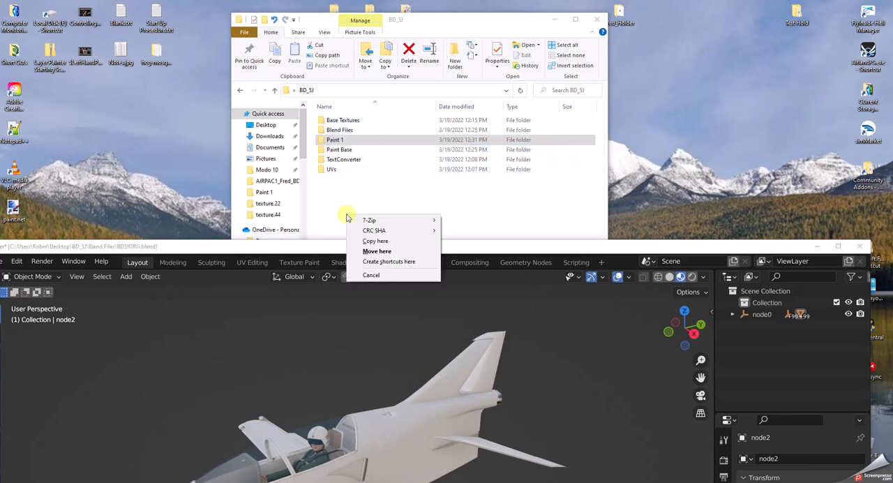
left_click(376, 242)
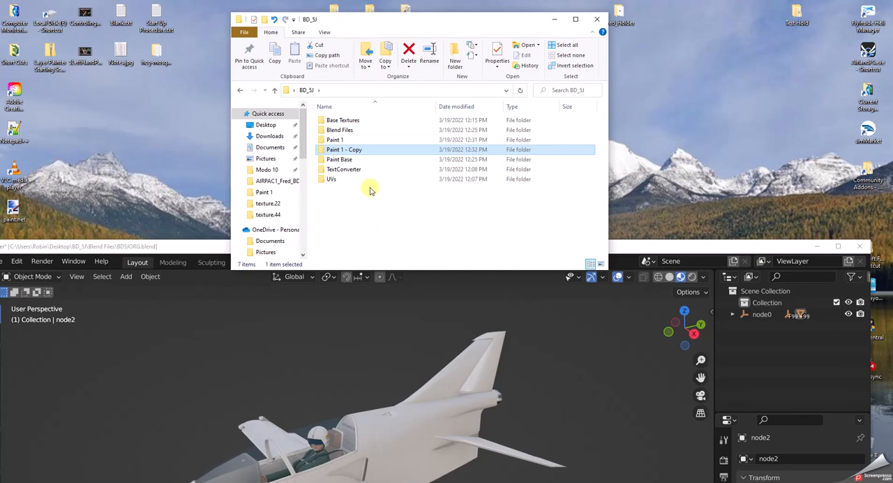
Rename the copied Paint 1 folder as Paint 2 and close the BD_5J folder window.
left_click(363, 151)
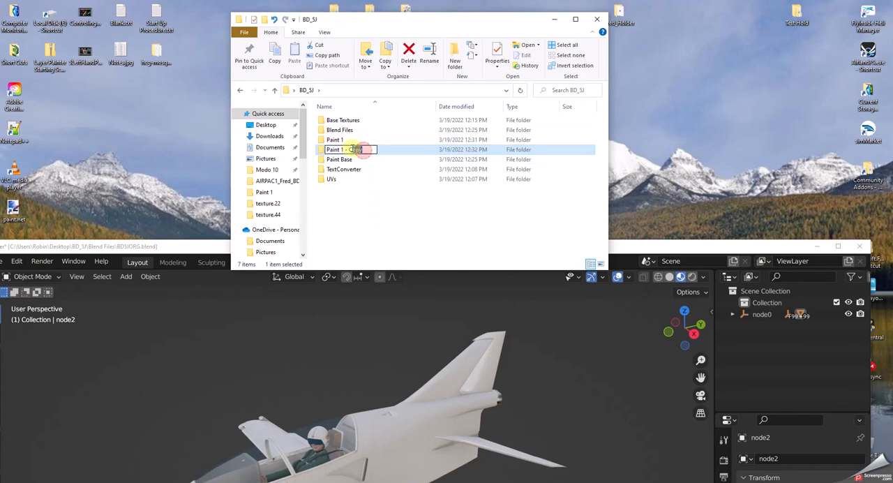
type("2")
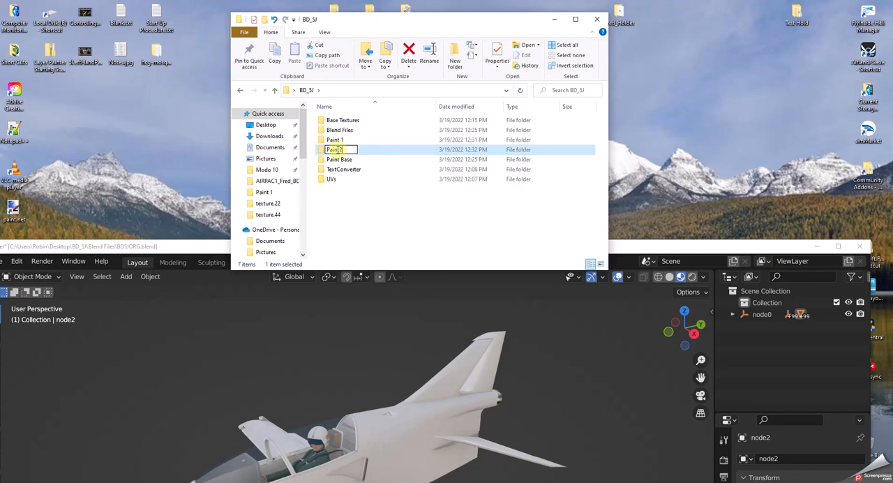
left_click(394, 217)
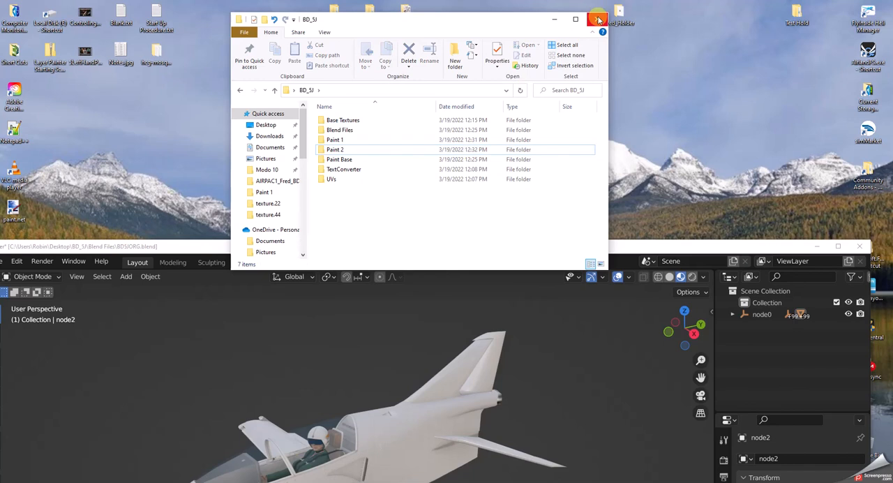
left_click(598, 20)
Raise Blender and relink the aircraft's missing texture files from the BD_5J\Paint 2 folder.
left_click_drag(562, 246, 585, 22)
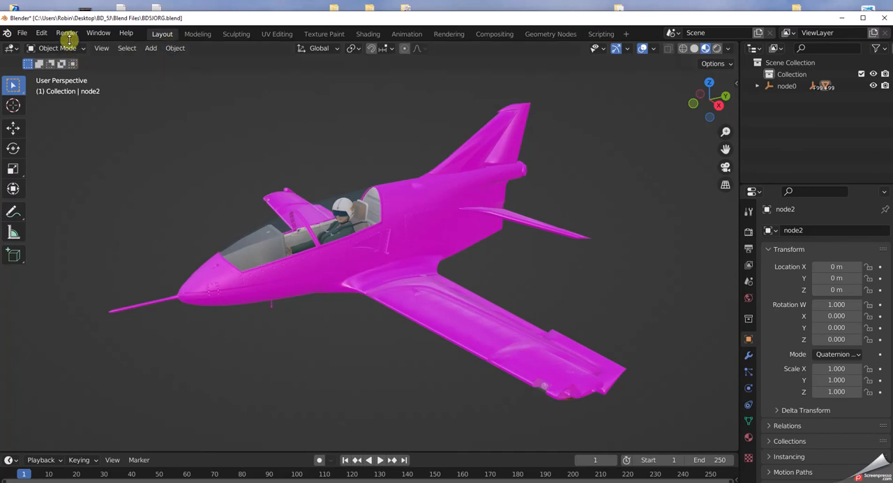
left_click(22, 33)
mouse_move(40, 219)
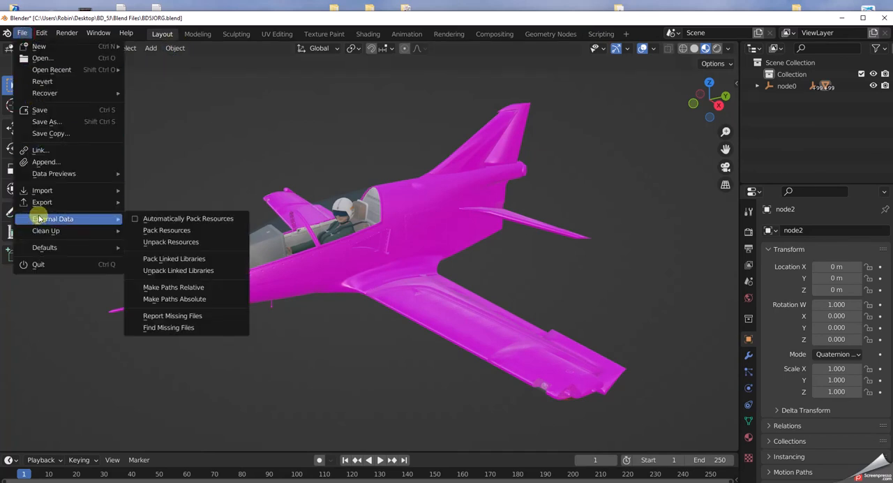
left_click(168, 327)
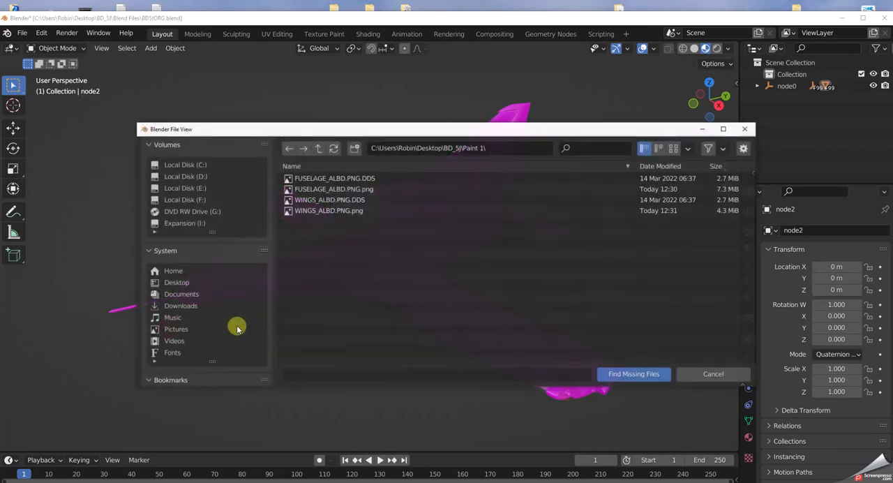
left_click(318, 148)
left_click(303, 212)
double_click(303, 212)
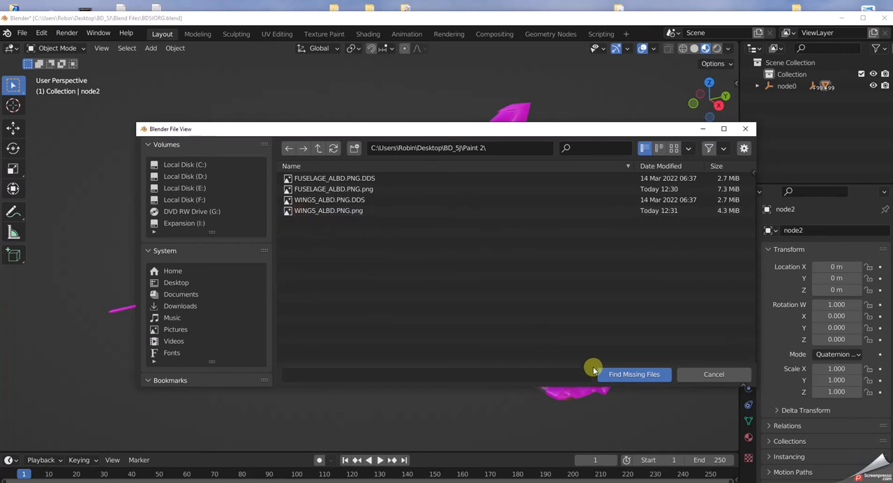
left_click(630, 374)
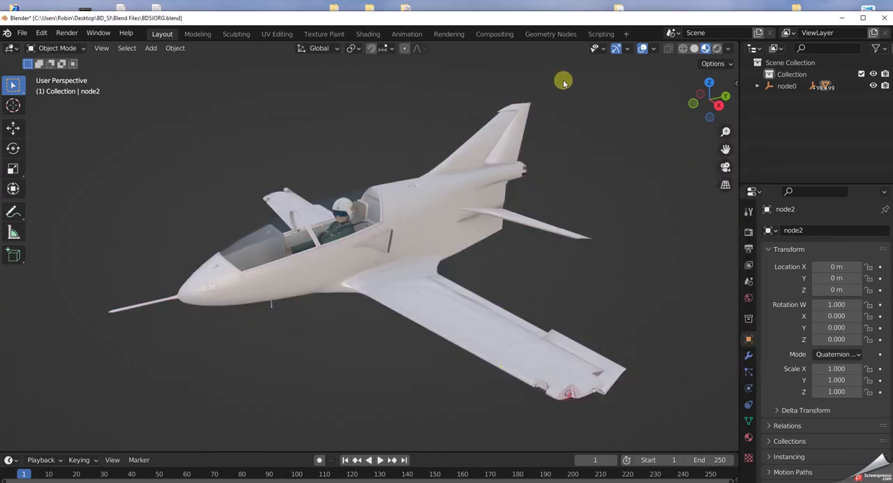
Raise the Blender window fully and bring up the file commands for BD5JORG.blend.
left_click_drag(566, 21, 565, 10)
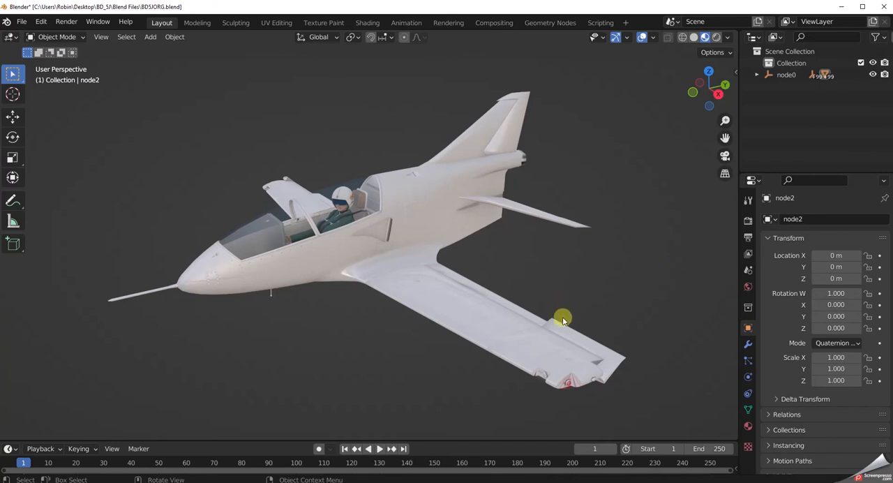
left_click(21, 23)
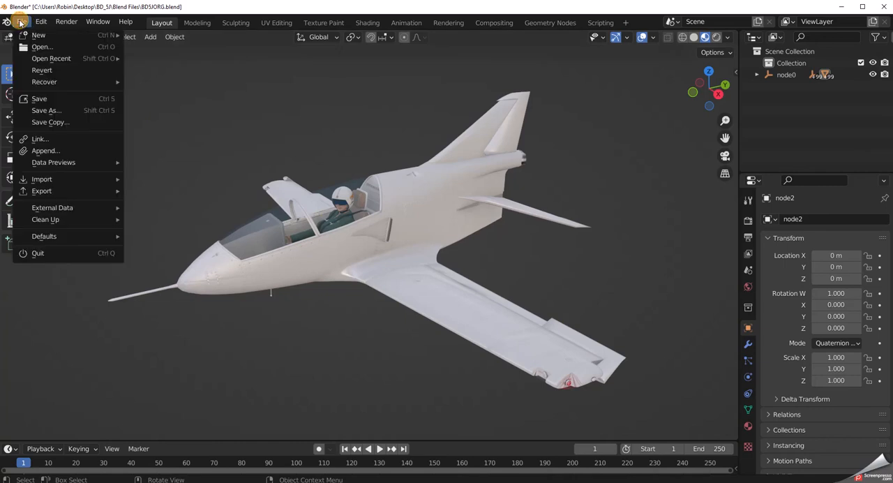
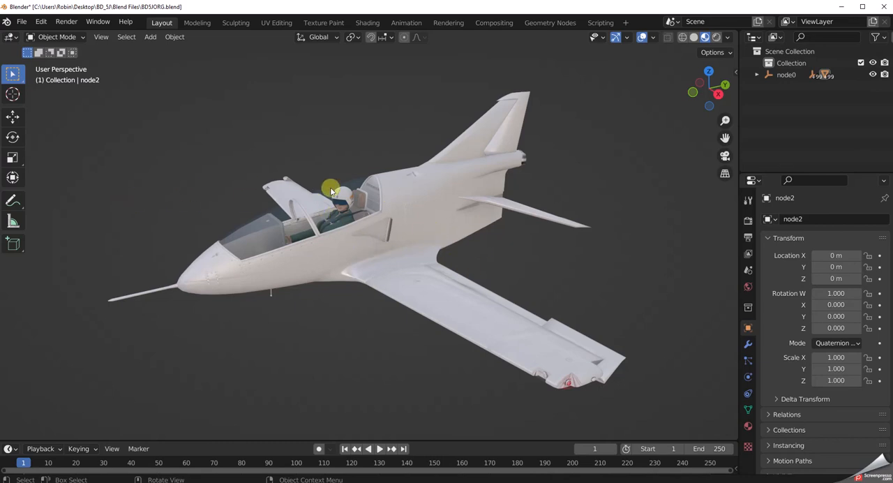
left_click_drag(325, 10, 240, 271)
left_click_drag(290, 95, 272, 68)
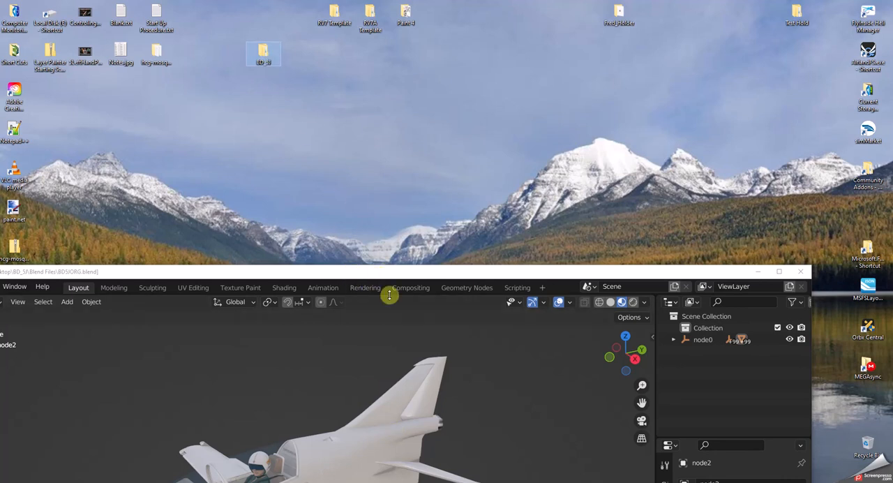
left_click_drag(387, 272, 472, 10)
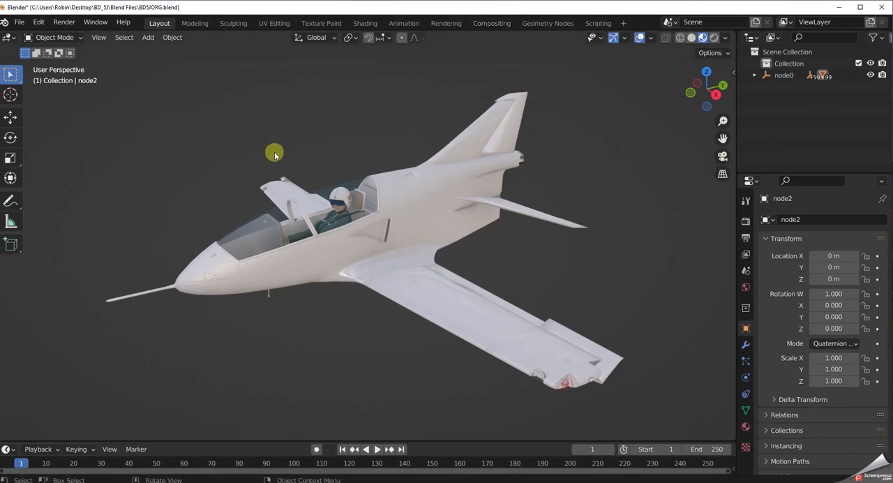
left_click(884, 9)
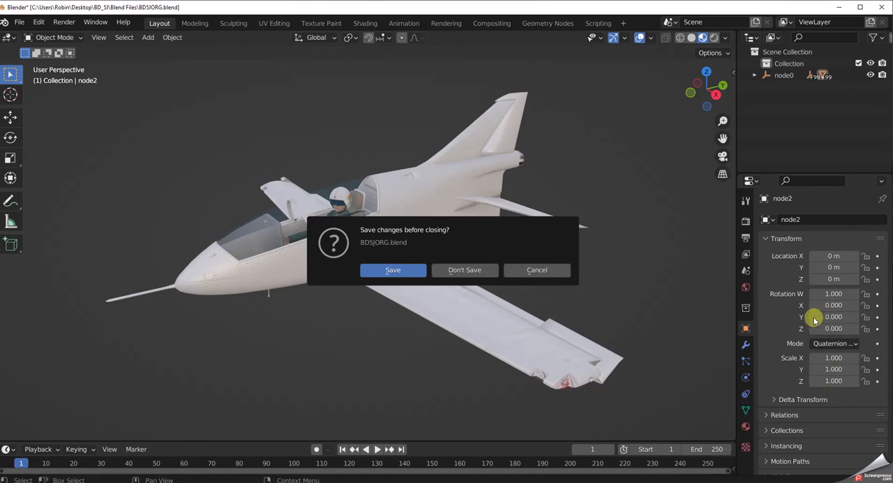
left_click(747, 286)
left_click(745, 287)
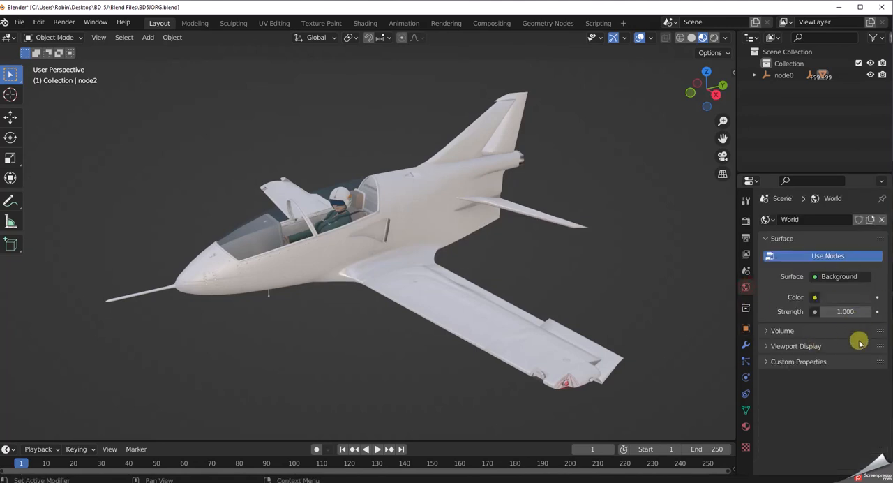
left_click(745, 255)
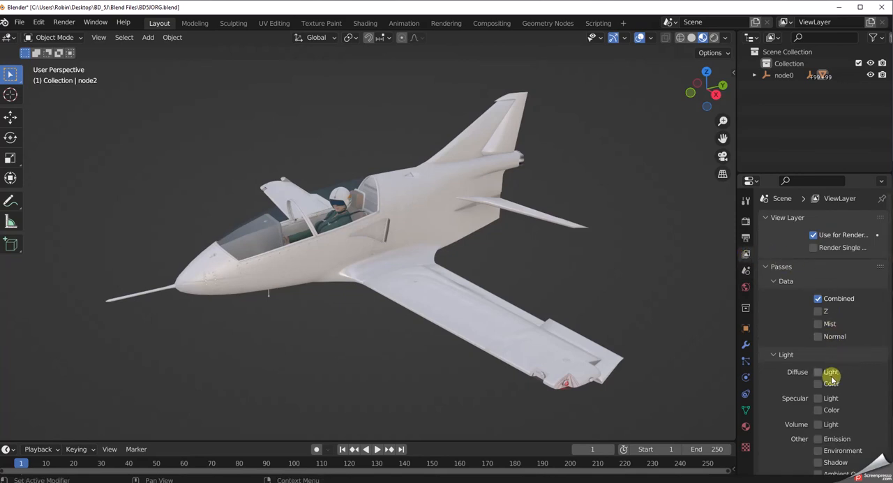
left_click(745, 237)
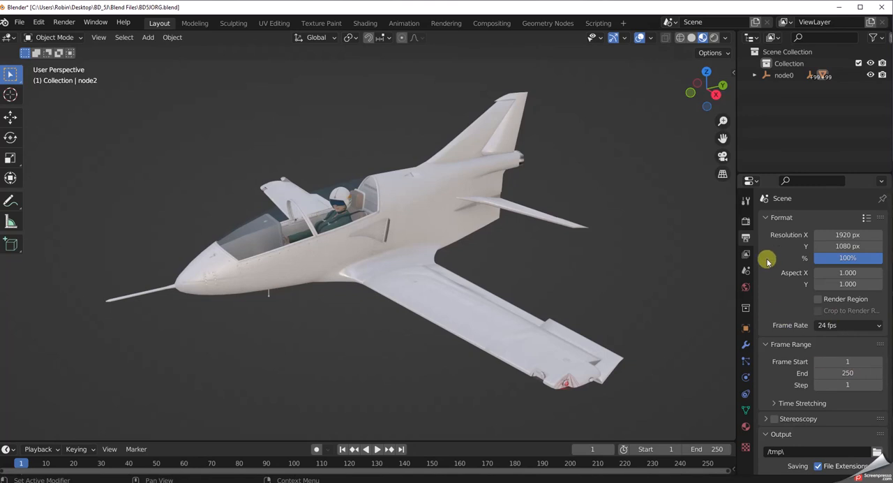
left_click(746, 201)
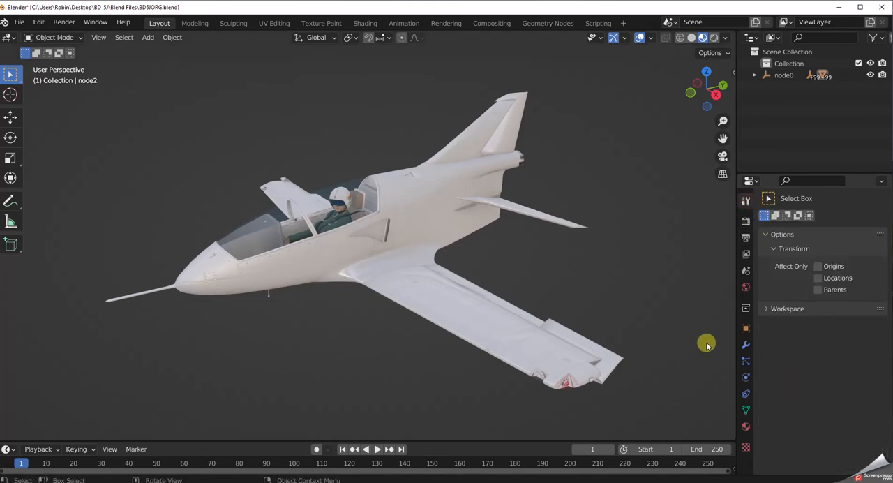
left_click(884, 8)
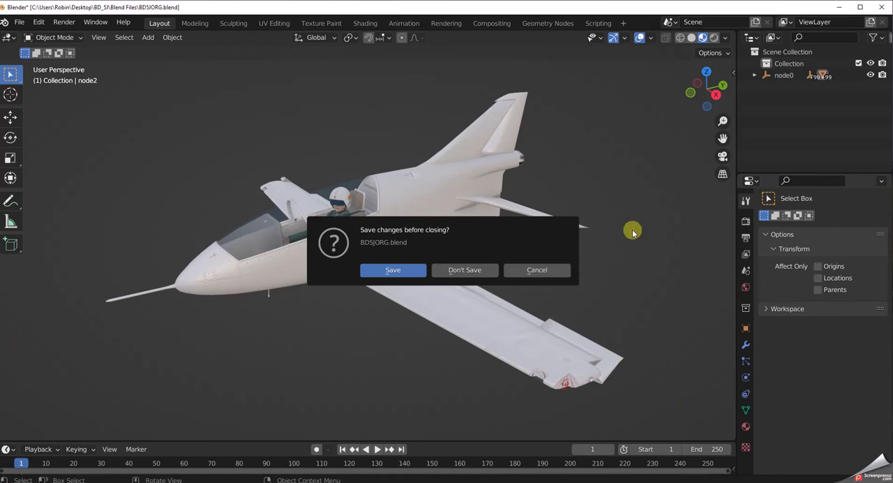
left_click(542, 271)
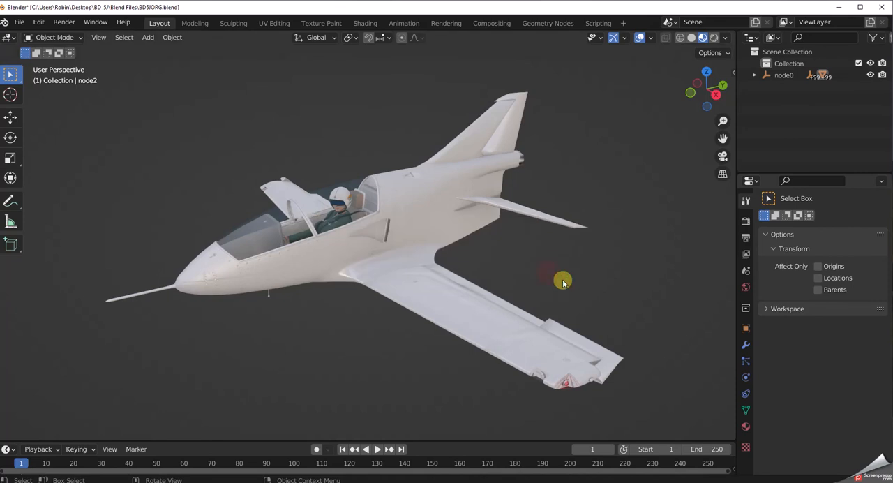
Examine the underside of the fuselage and the panels between the wings in the Texture Paint workspace.
middle_click_drag(558, 291, 512, 208)
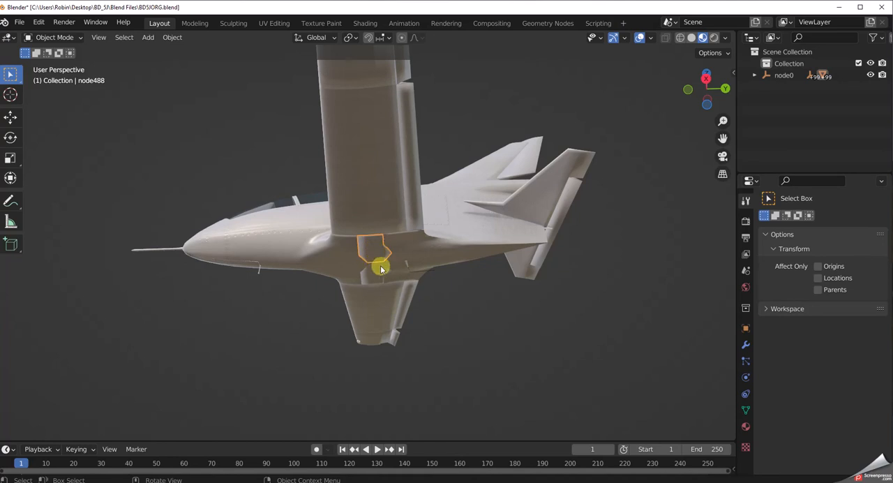
left_click(320, 24)
mouse_move(462, 345)
middle_mouse_down()
mouse_move(477, 231)
mouse_move(531, 163)
mouse_move(546, 163)
mouse_move(538, 196)
middle_mouse_up()
scroll(478, 308, "up", 3)
scroll(477, 308, "up", 5)
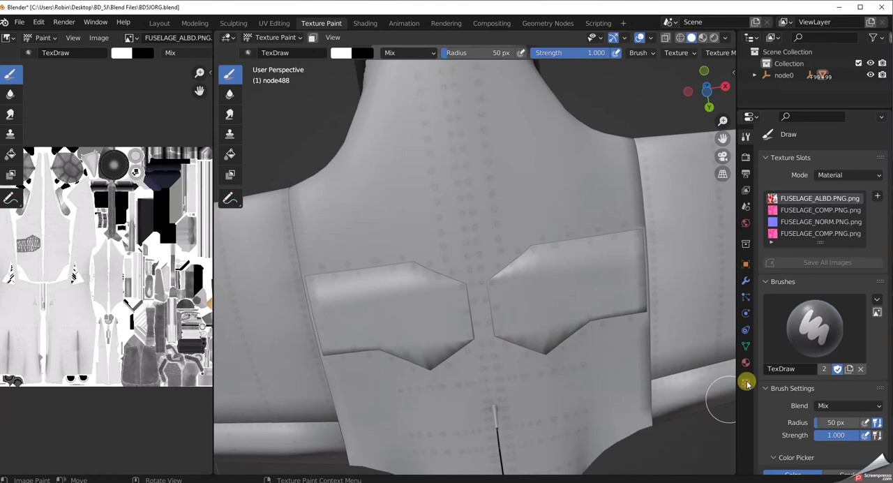
Close Blender without saving the changes, restart it and reopen the recent file BD5JORG.blend.
left_click(884, 11)
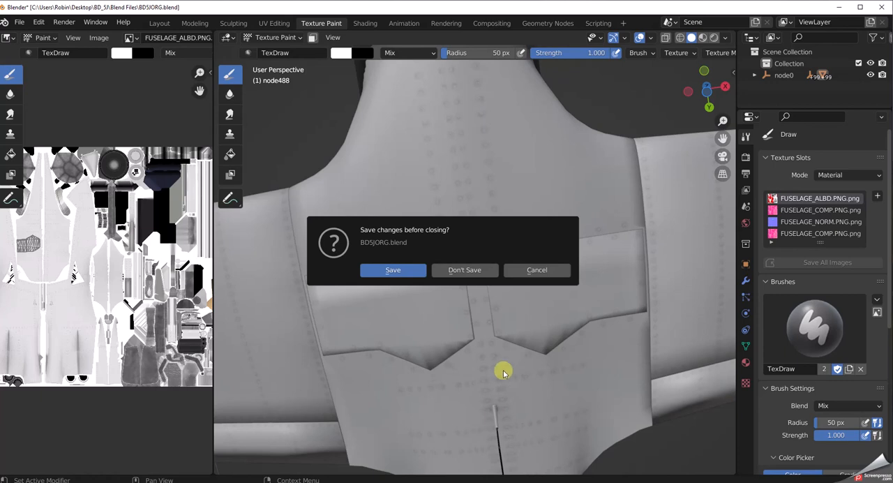
left_click(537, 272)
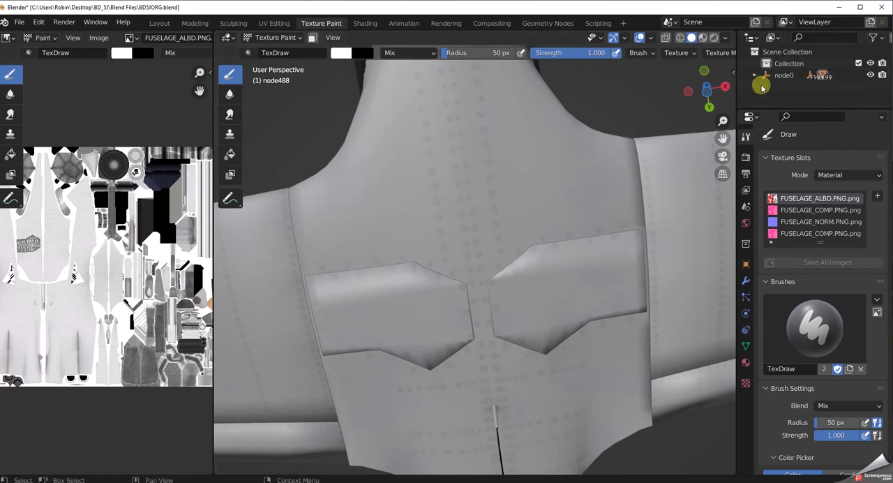
left_click(883, 8)
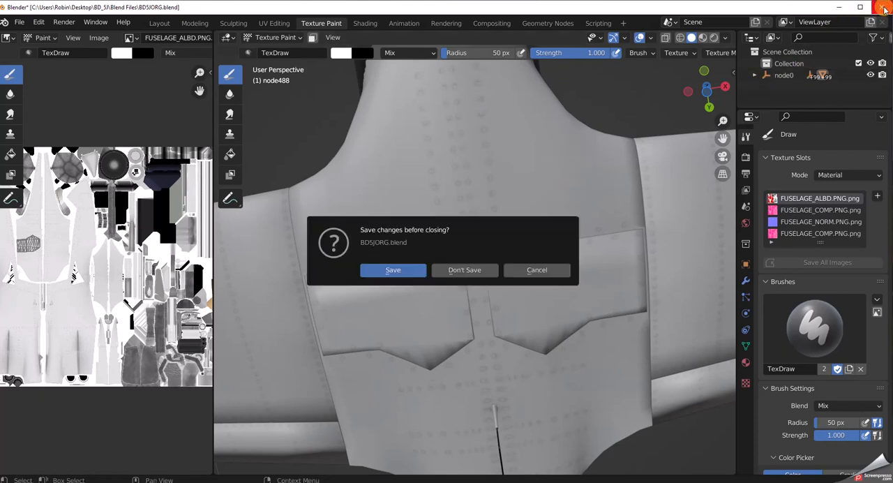
left_click(489, 275)
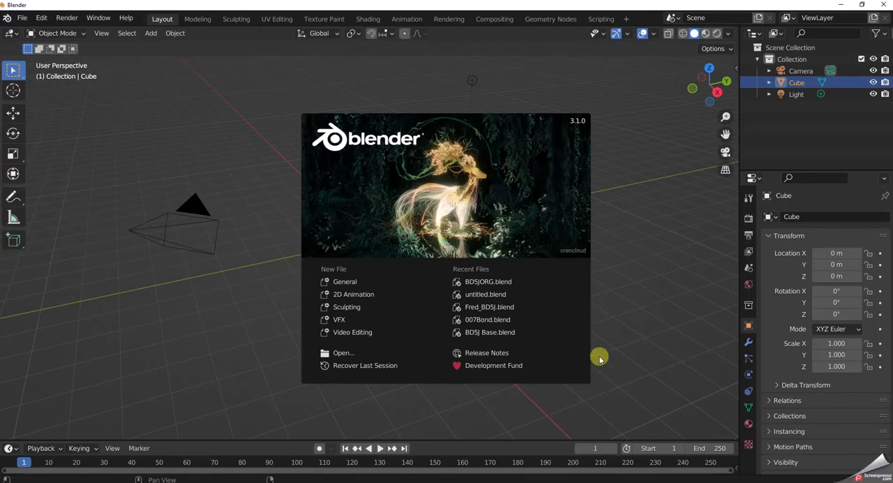
left_click(489, 283)
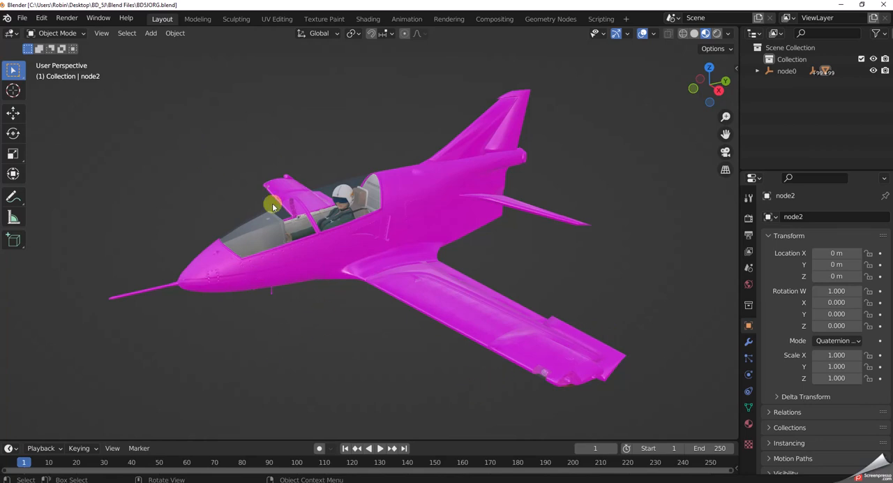
Find the aircraft's missing external texture files in the BD_5J\Paint 1 folder.
left_click(19, 18)
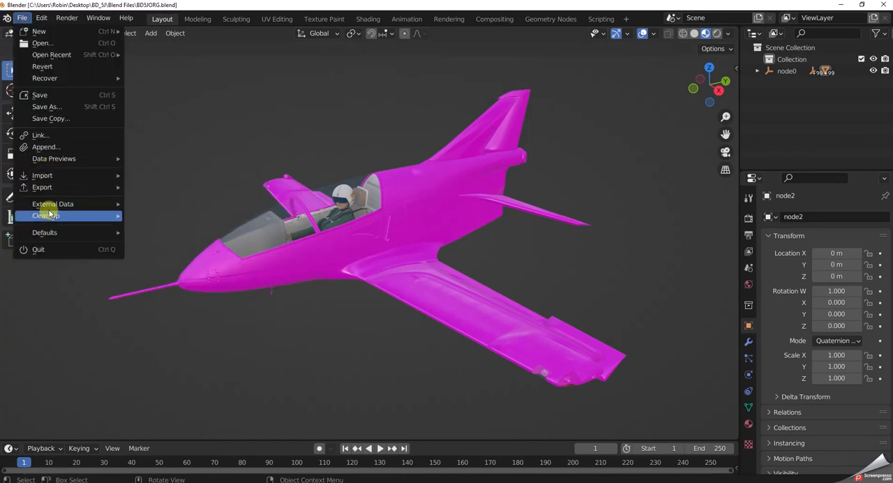
mouse_move(44, 203)
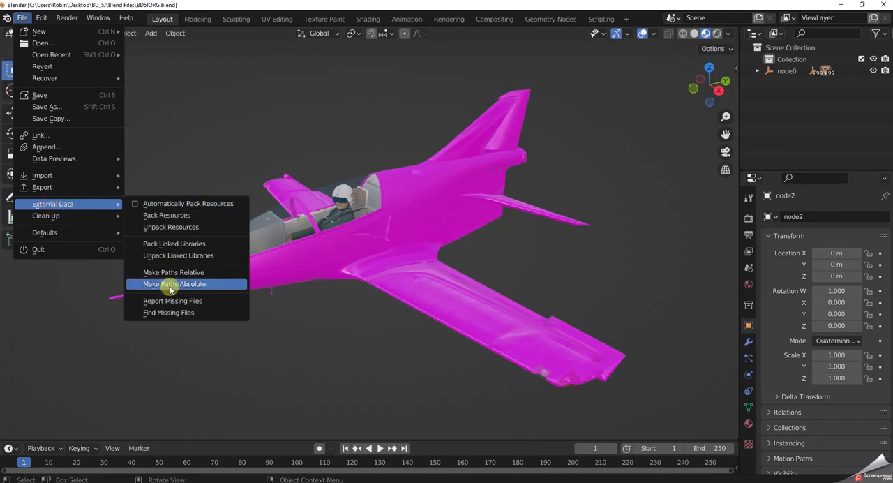
left_click(167, 313)
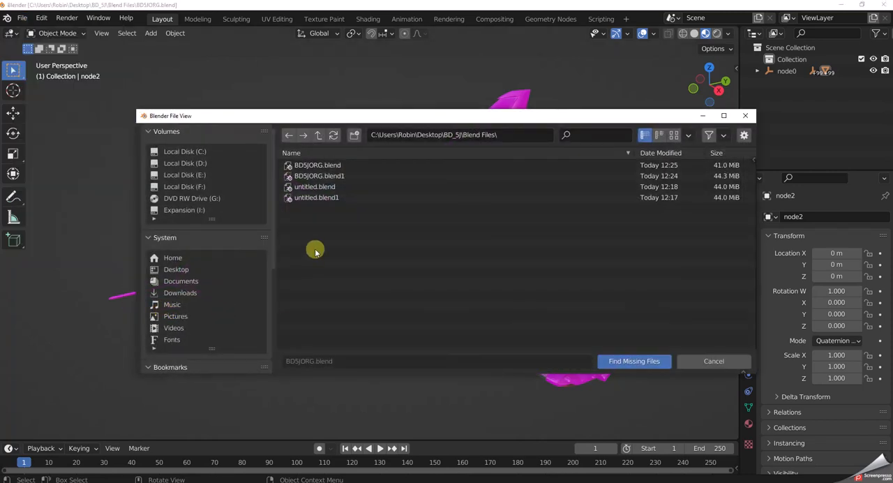
left_click(317, 137)
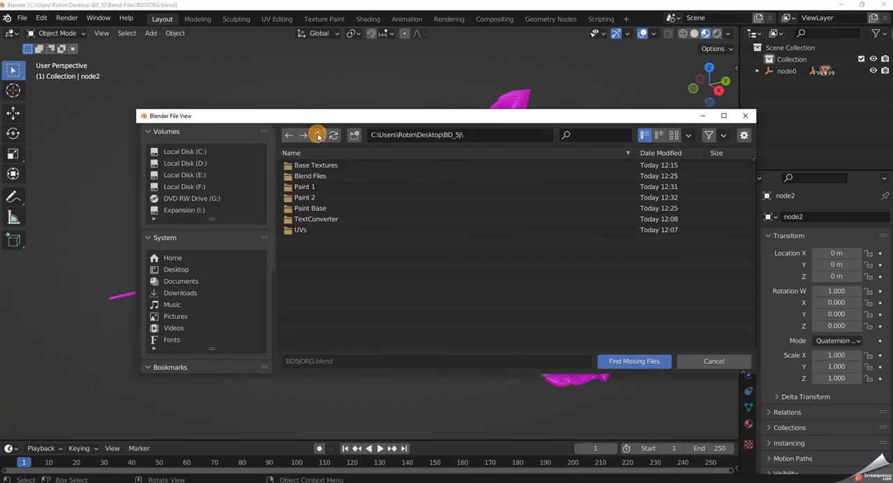
left_click(314, 187)
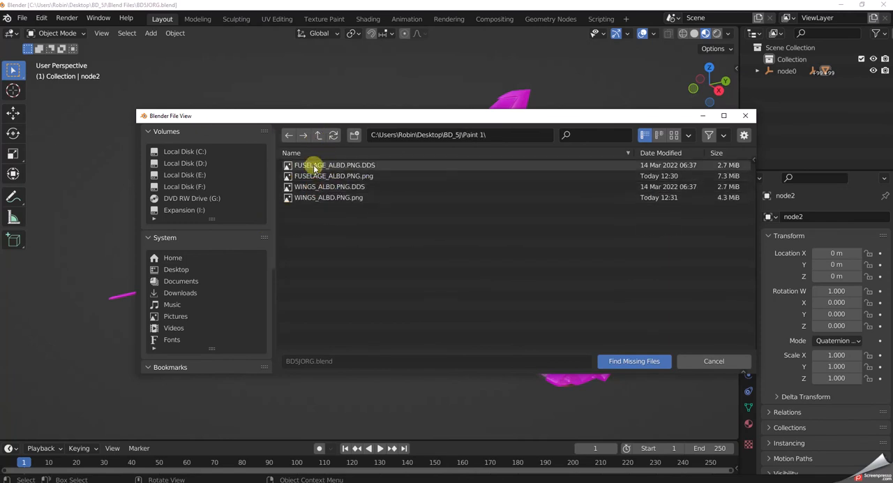
left_click(634, 361)
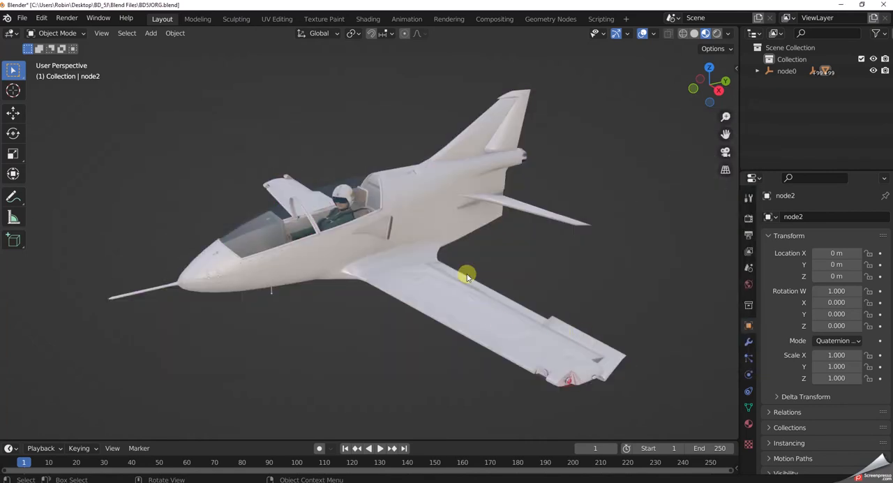
Select the fuselage and examine its side skin below the canopy in Texture Paint from the right orthographic view.
key("KP_3")
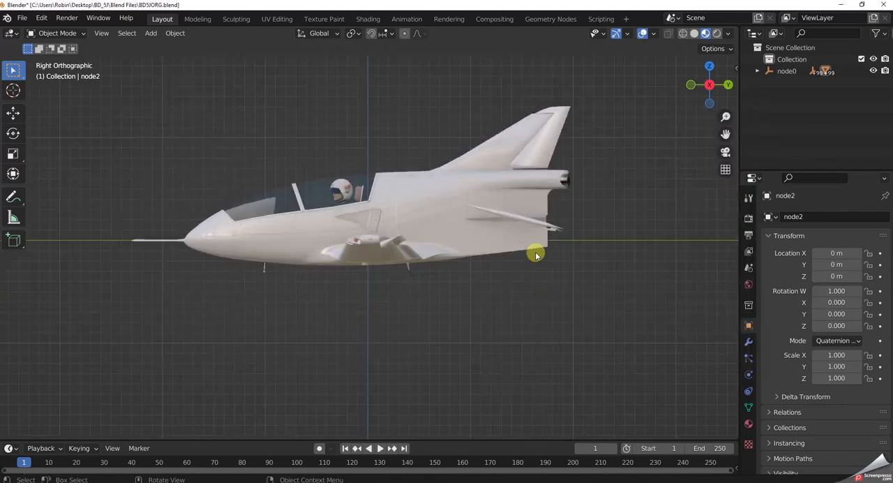
left_click(452, 220)
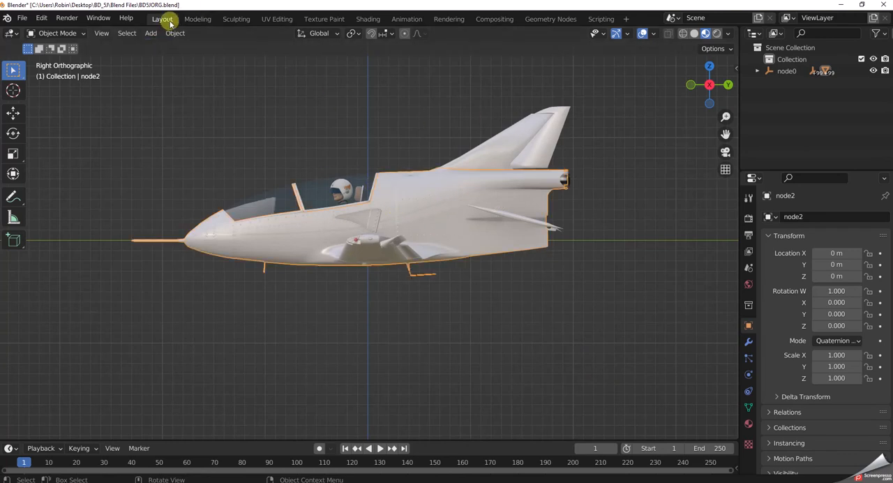
left_click(336, 19)
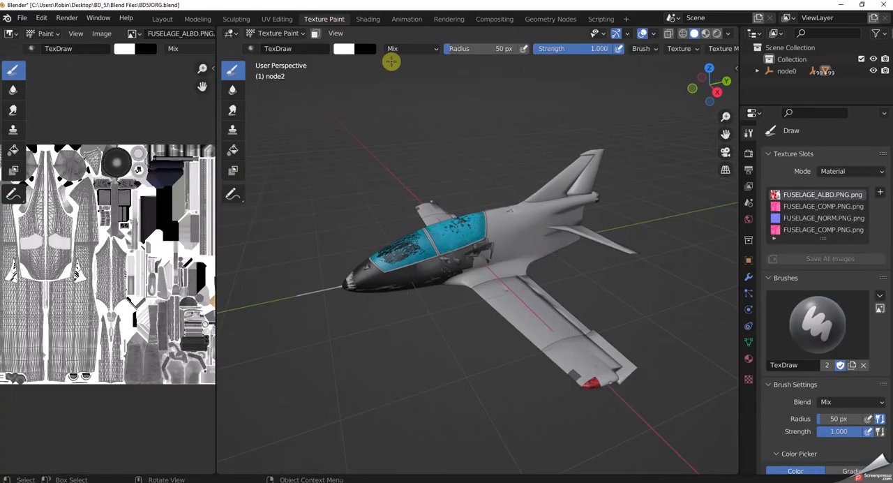
key("KP_3")
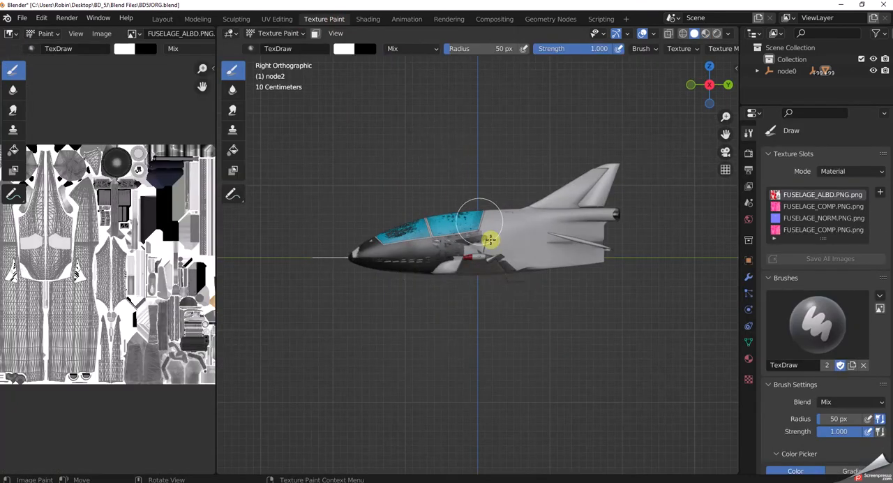
scroll(516, 296, "up", 9)
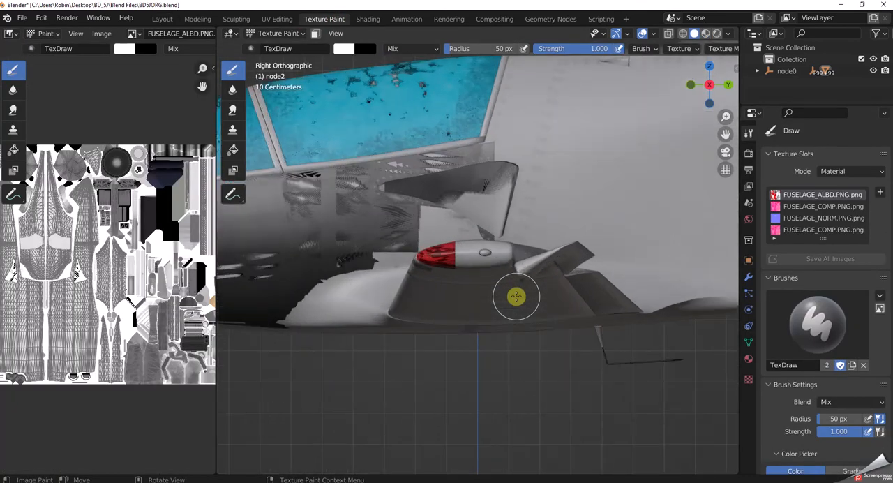
scroll(516, 296, "down", 2)
scroll(516, 296, "down", 1)
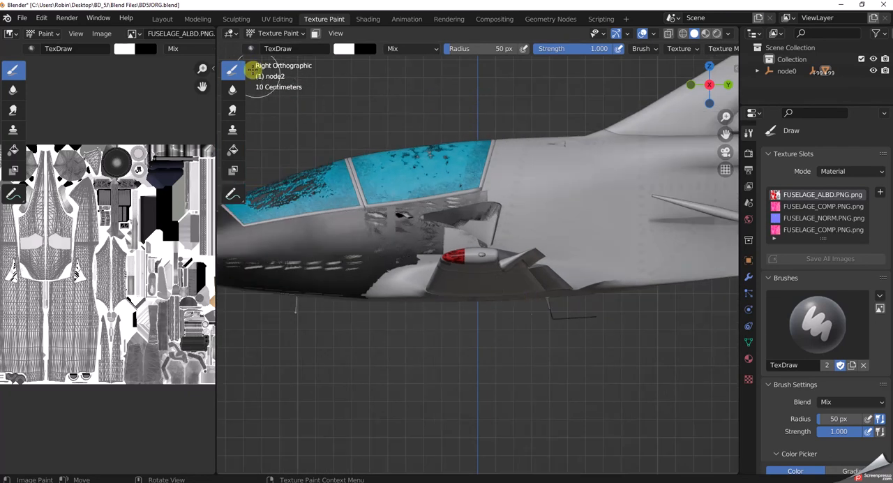
Return to the Layout workspace and delete the separate mesh overlapping the forward fuselage skin.
left_click(161, 19)
left_click(289, 235)
key("Delete")
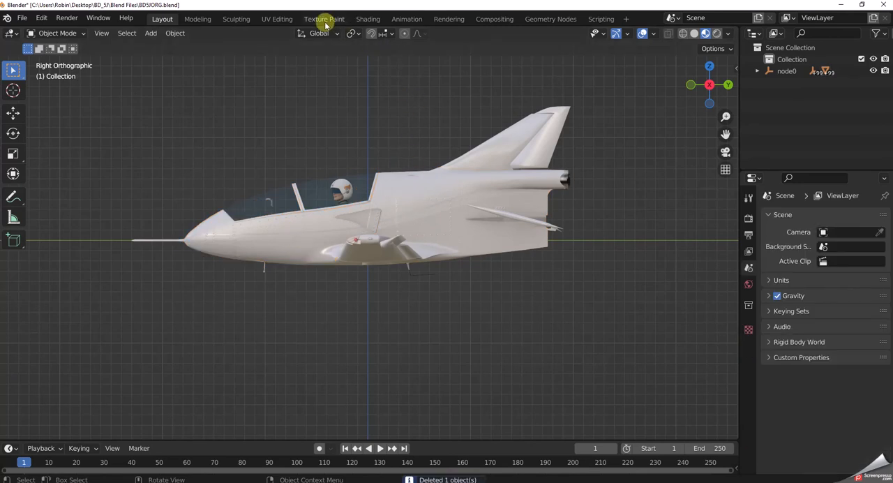
Select the main fuselage and show it in the Texture Paint workspace with most of the side profile in view.
left_click(433, 194)
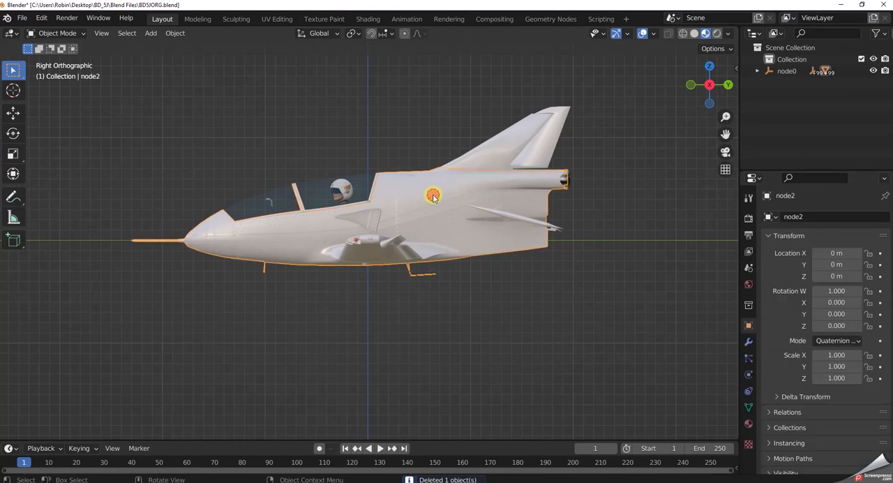
left_click(326, 19)
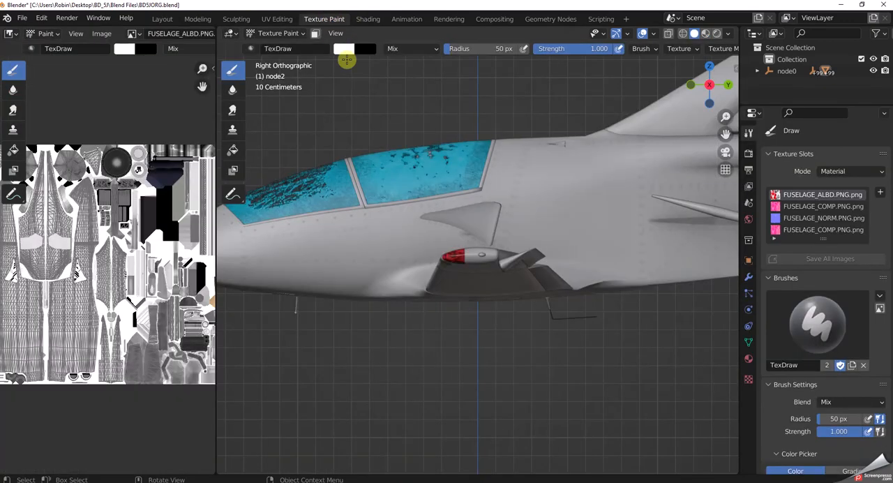
scroll(547, 241, "down", 3)
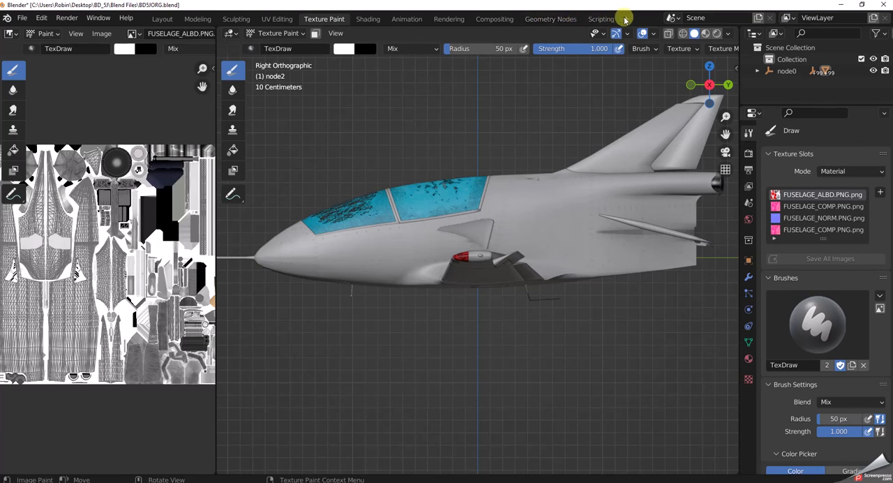
Set the stroke method of the TexDraw brush to Line.
scroll(702, 50, "right", 6)
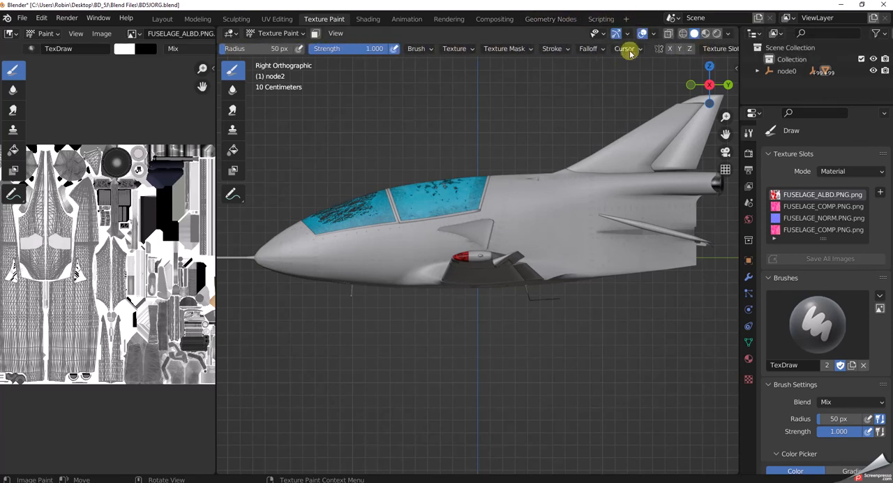
left_click(552, 48)
left_click(556, 72)
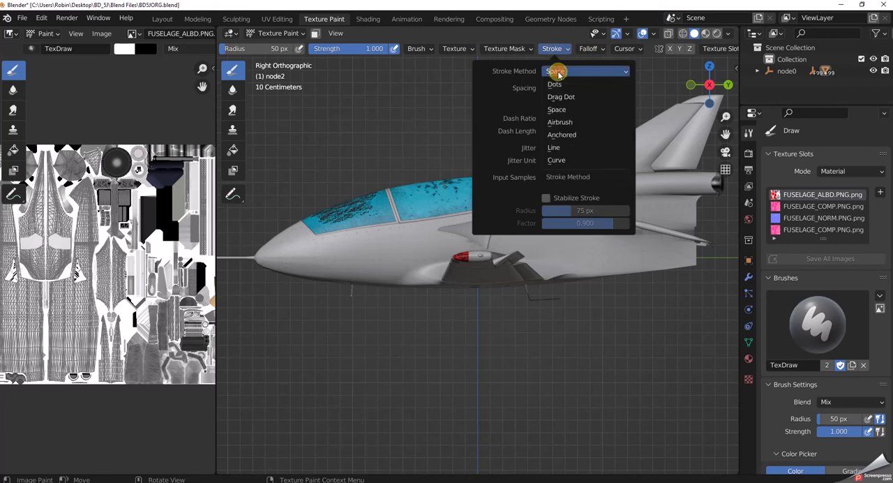
left_click(556, 147)
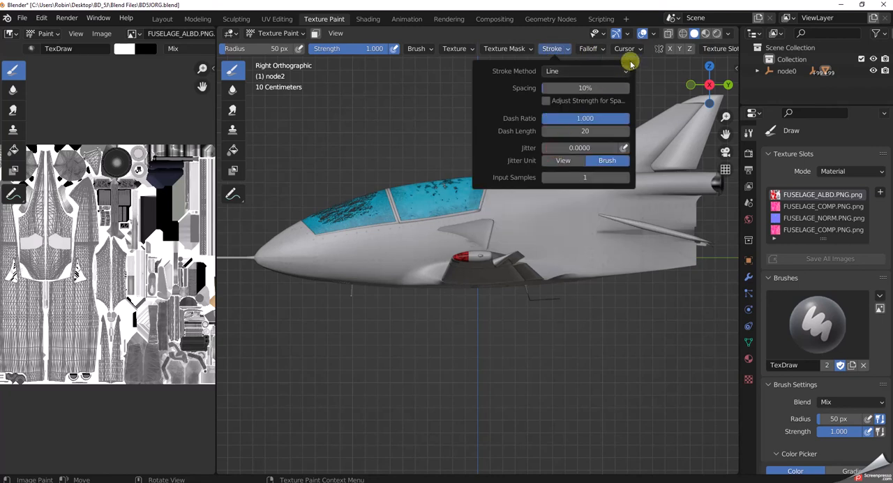
Apply the constant curve preset to the TexDraw brush falloff and reduce the brush radius to 15 px.
left_click(593, 48)
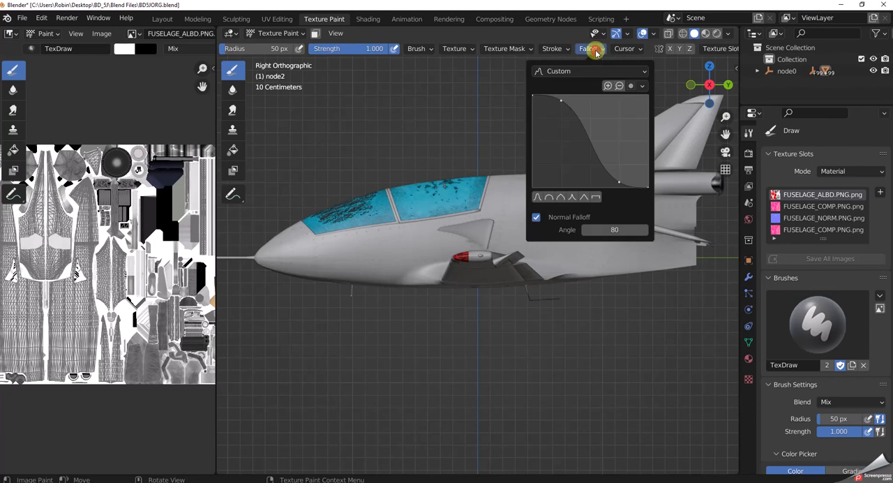
left_click(598, 198)
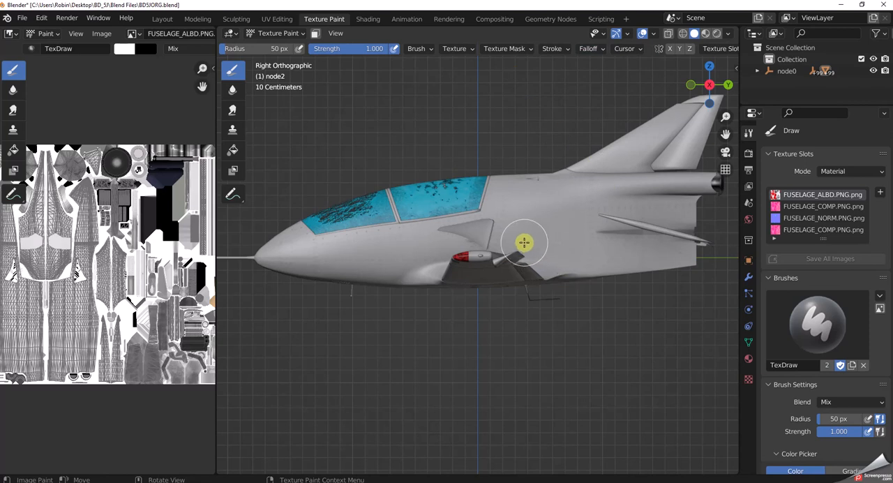
key("bracketleft")
key("bracketleft")
key("bracketleft")
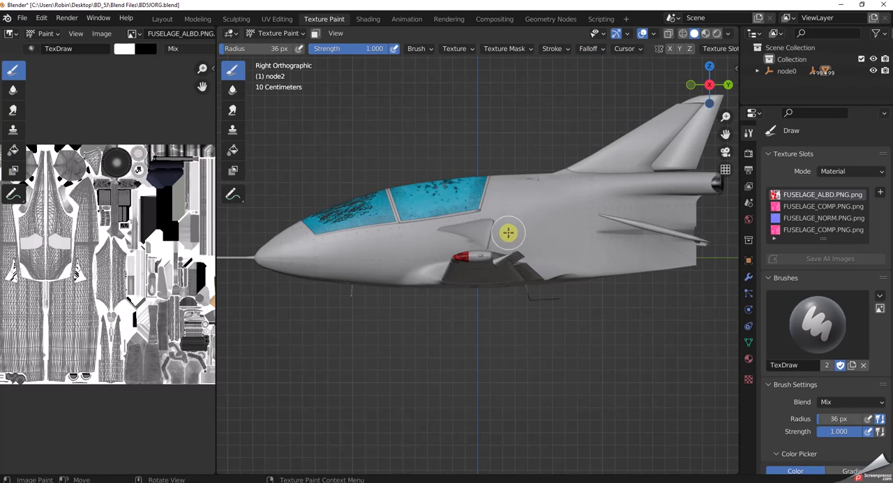
key("bracketleft")
key("bracketleft")
key("bracketleft")
key("bracketleft")
key("bracketleft")
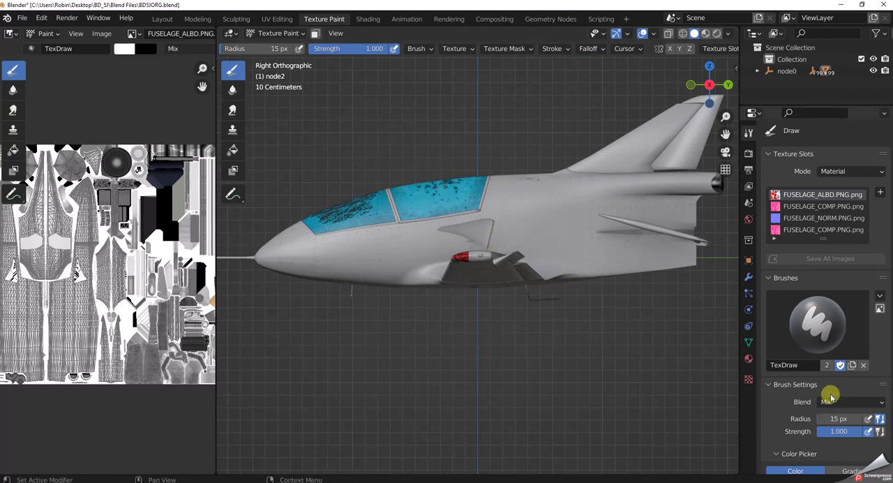
Set the brush color to red and paint a straight stripe along the fuselage side from the nose to the tail end.
scroll(830, 396, "down", 5)
scroll(829, 394, "down", 3)
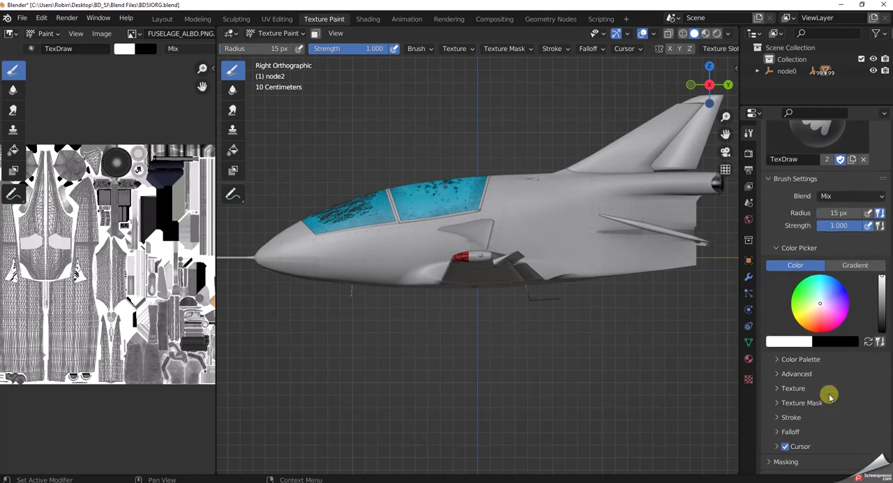
left_click(822, 328)
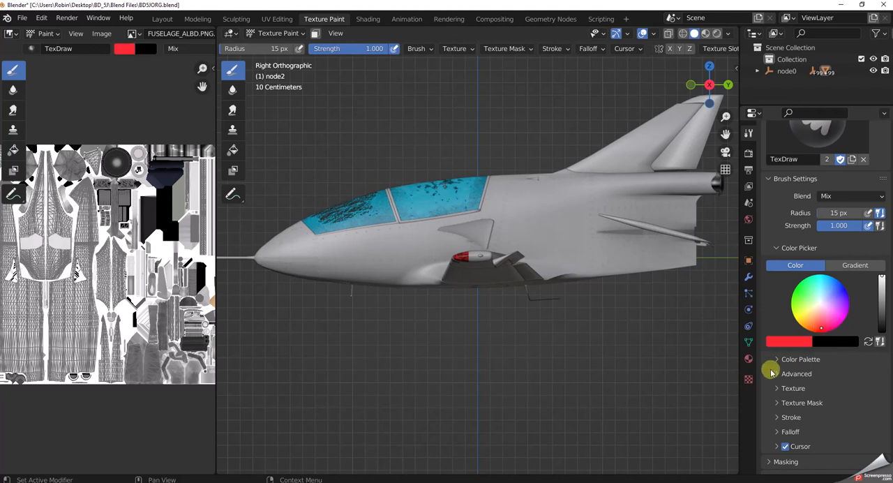
left_click_drag(263, 256, 702, 247)
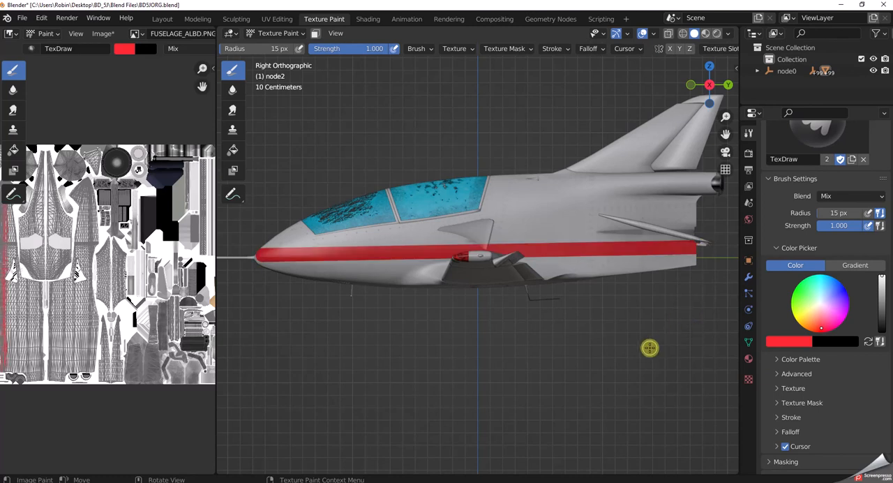
mouse_move(513, 343)
middle_mouse_down()
mouse_move(707, 344)
mouse_move(508, 328)
mouse_move(510, 347)
middle_mouse_up()
scroll(530, 335, "down", 4)
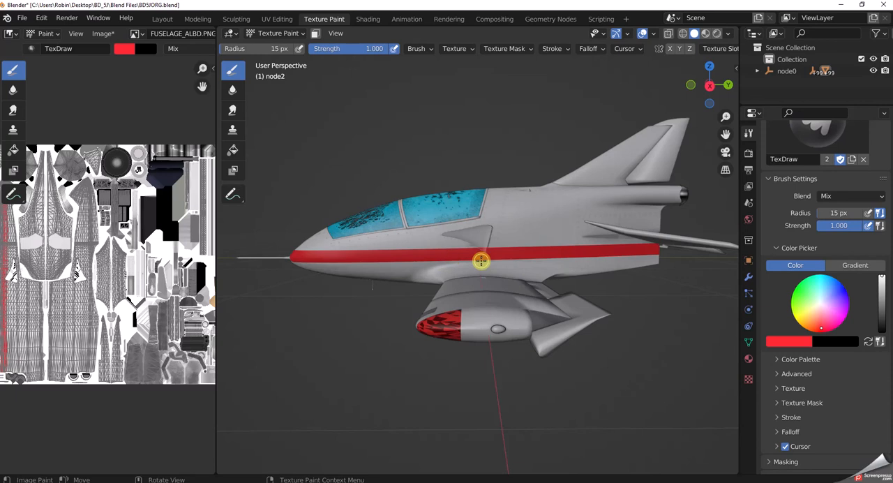
left_click(22, 18)
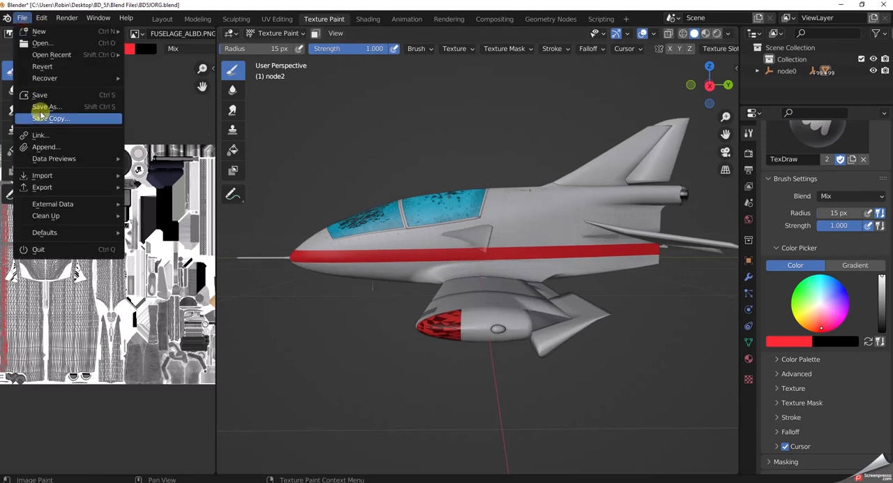
mouse_move(98, 78)
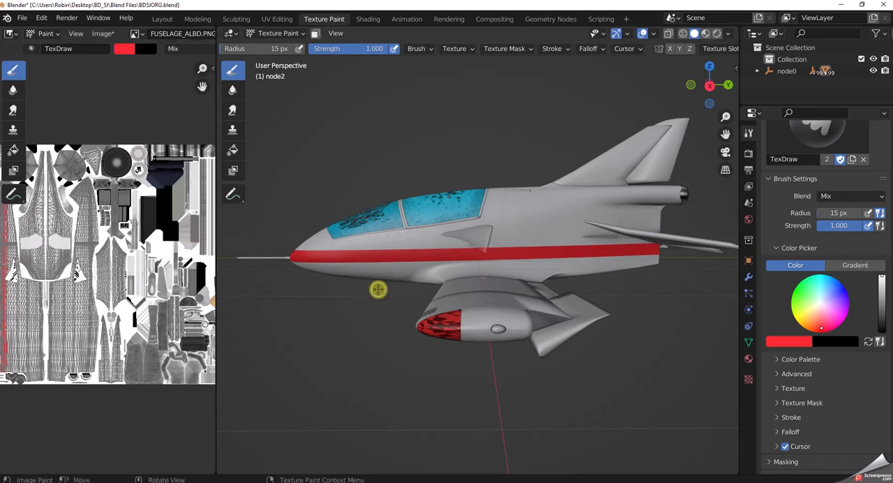
scroll(389, 422, "down", 2)
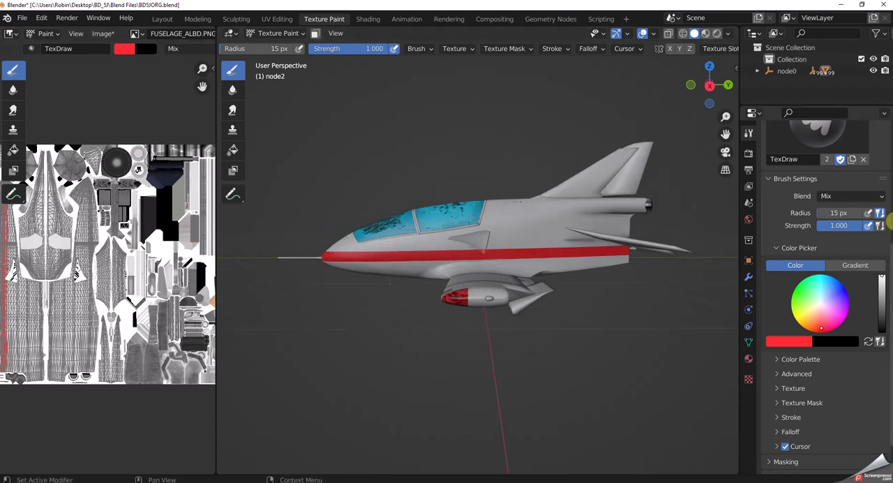
Close Blender without saving the changes to BD5JORG.blend or its modified image.
left_click(884, 5)
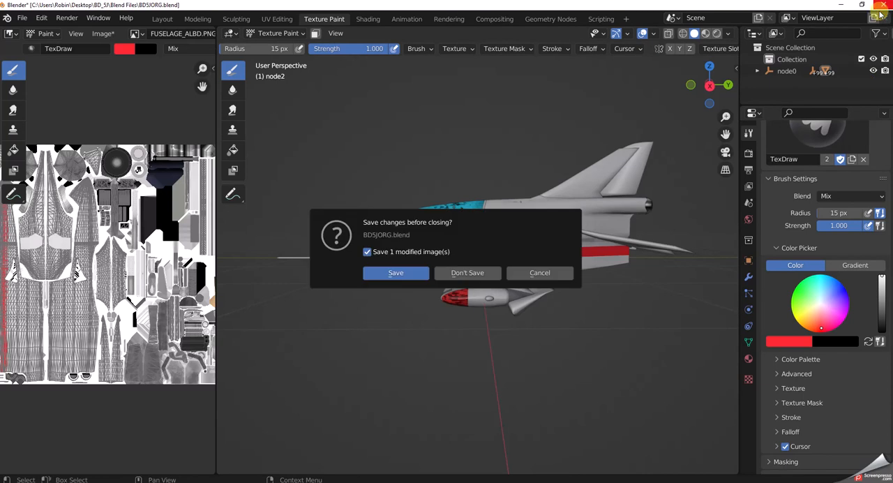
left_click(493, 273)
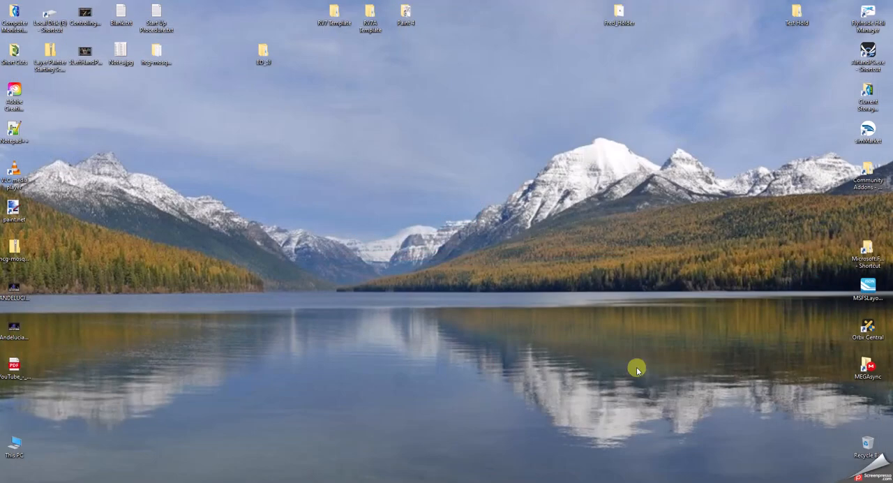